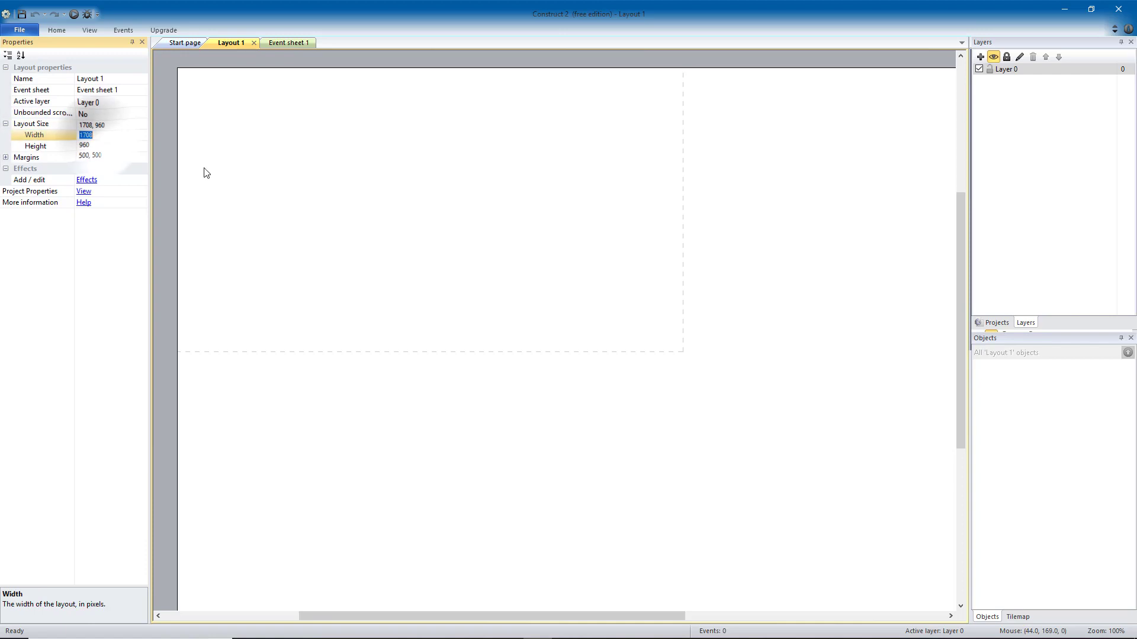
# Set the layout size of Layout 1 to 1280 wide by 720 high
pyautogui.write('1280')
pyautogui.press('Tab')
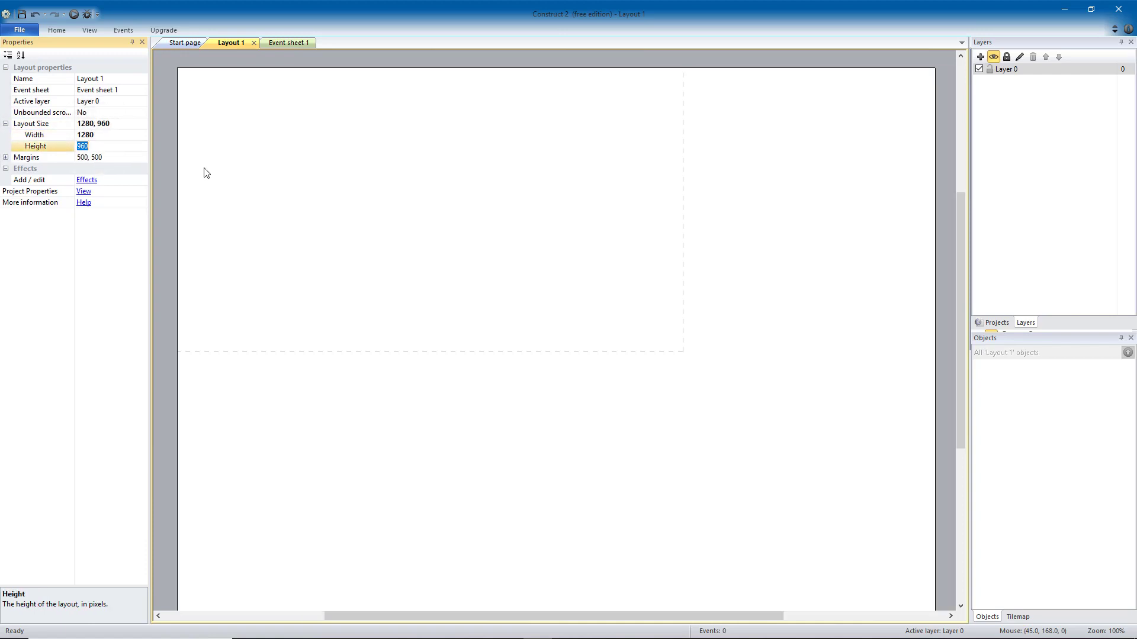
pyautogui.press('Return')
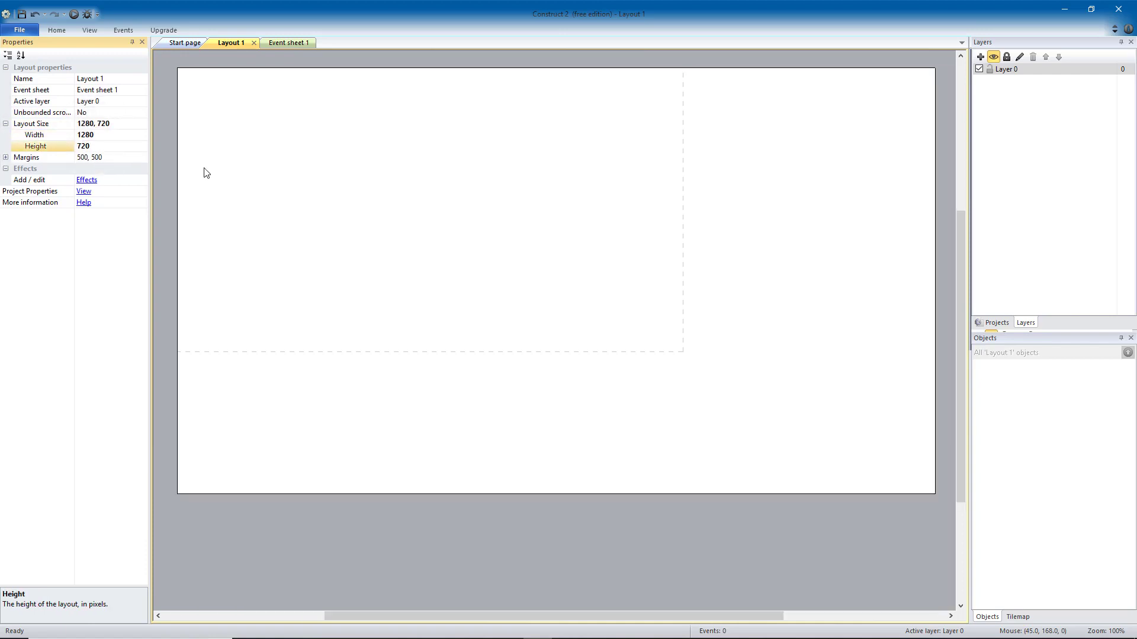
# Set the project's window size to 1280 wide by 720 high in the project properties
pyautogui.click(85, 193)
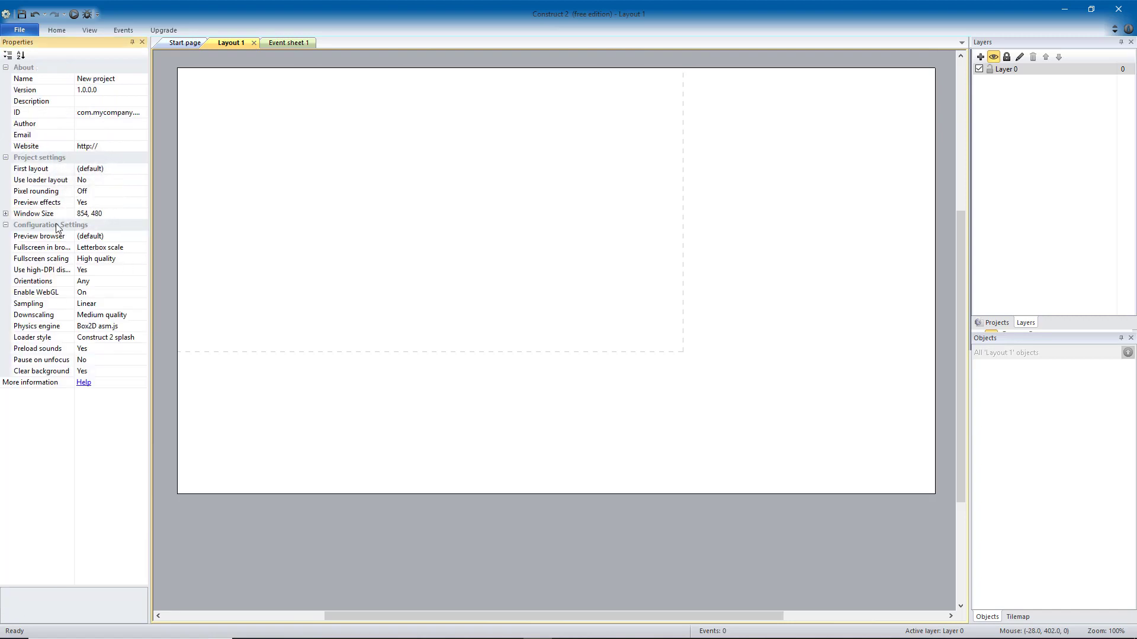
pyautogui.click(5, 214)
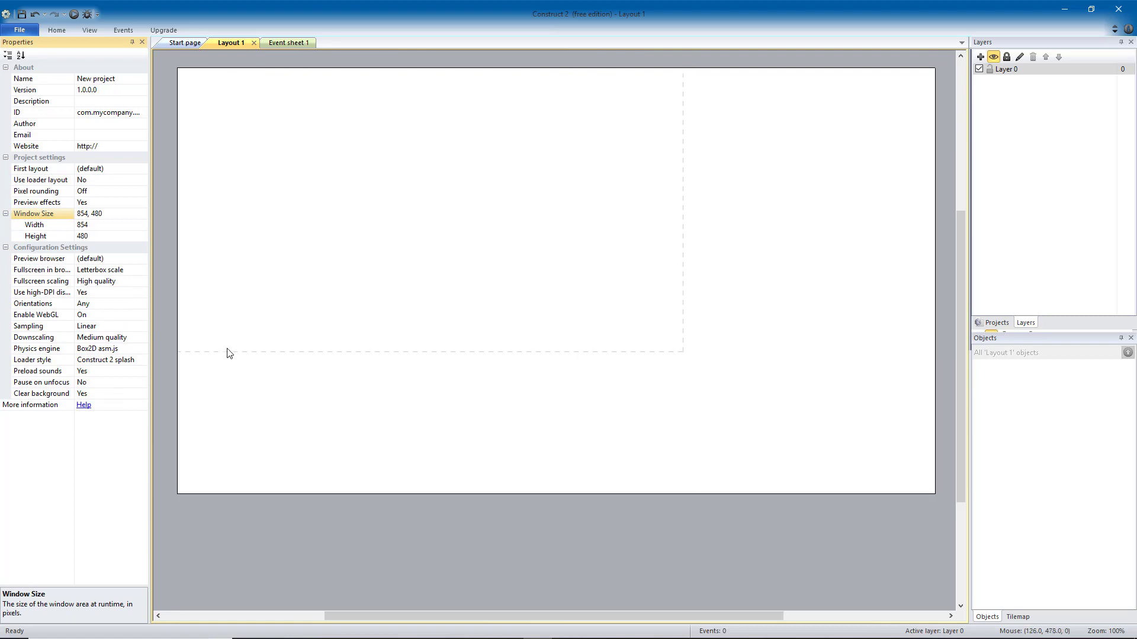
pyautogui.click(92, 227)
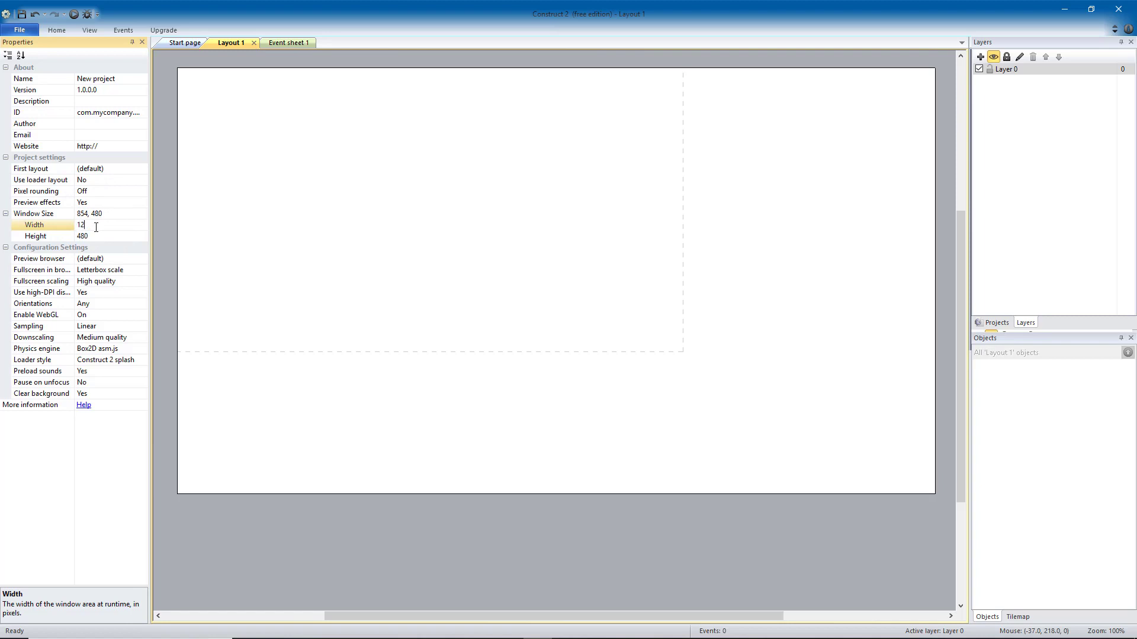
pyautogui.press('Tab')
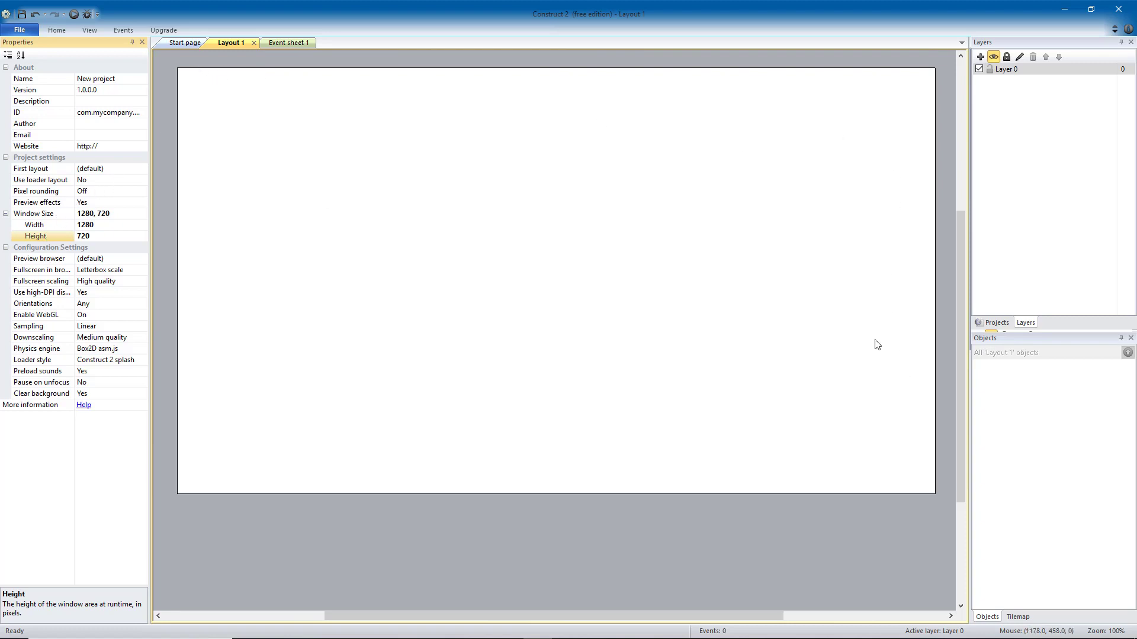
# Insert a Tiled Background object into the layout
pyautogui.scroll(1, 511, 325)
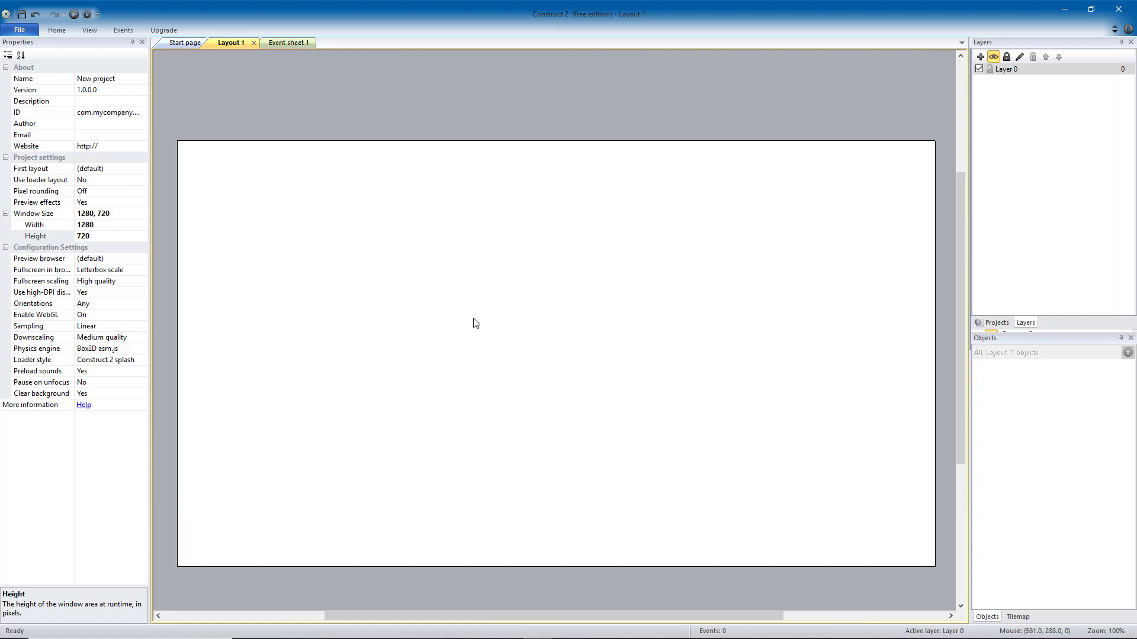
pyautogui.doubleClick(521, 330)
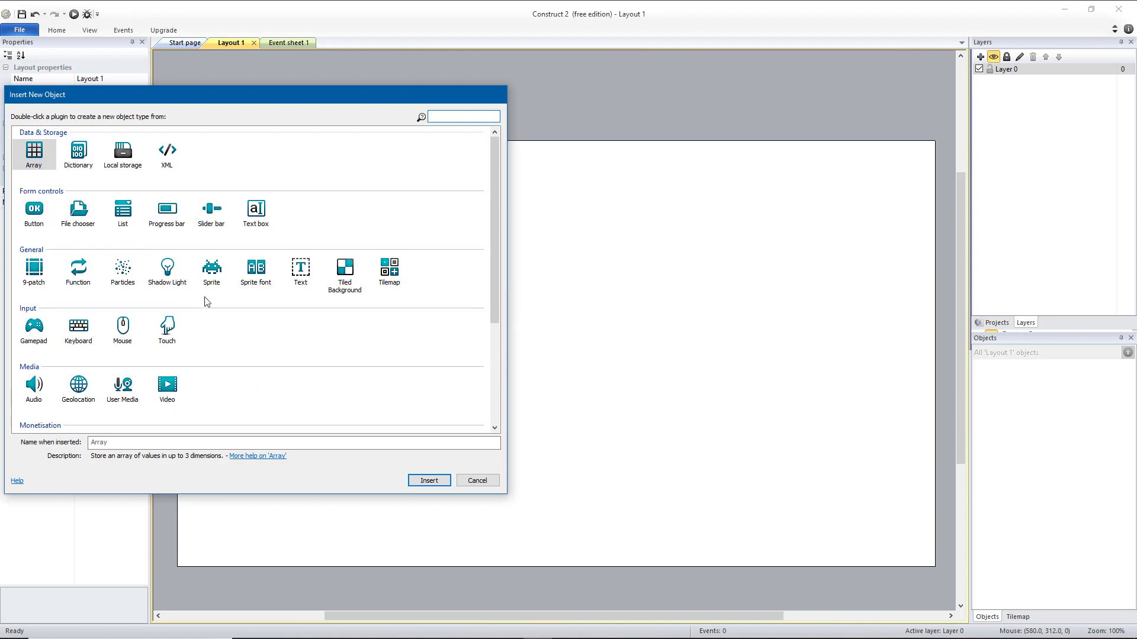
pyautogui.doubleClick(346, 272)
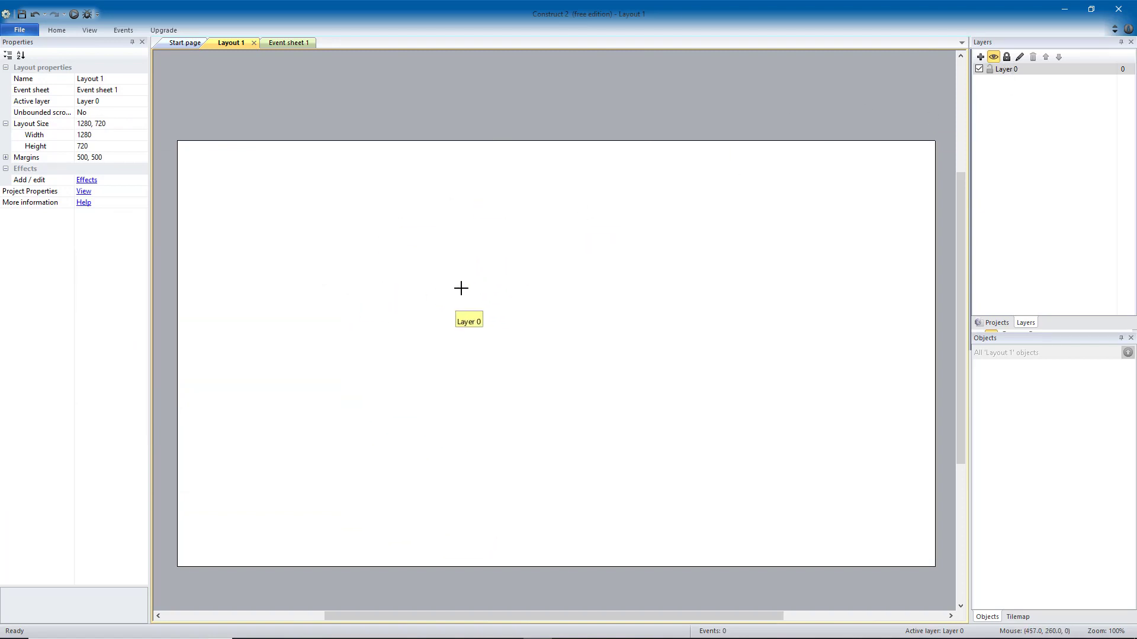
pyautogui.click(484, 282)
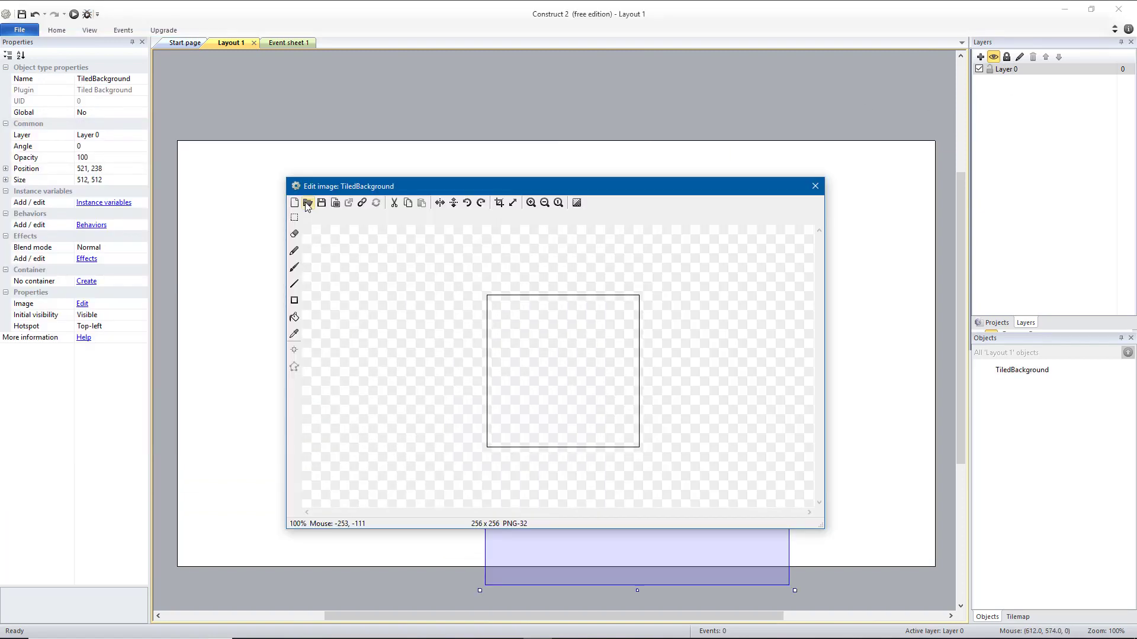
# Load bg.png from StuShare's Game Programming > Construct > Alien Shooter folder as the tiled background's image and close the image editor
pyautogui.click(308, 204)
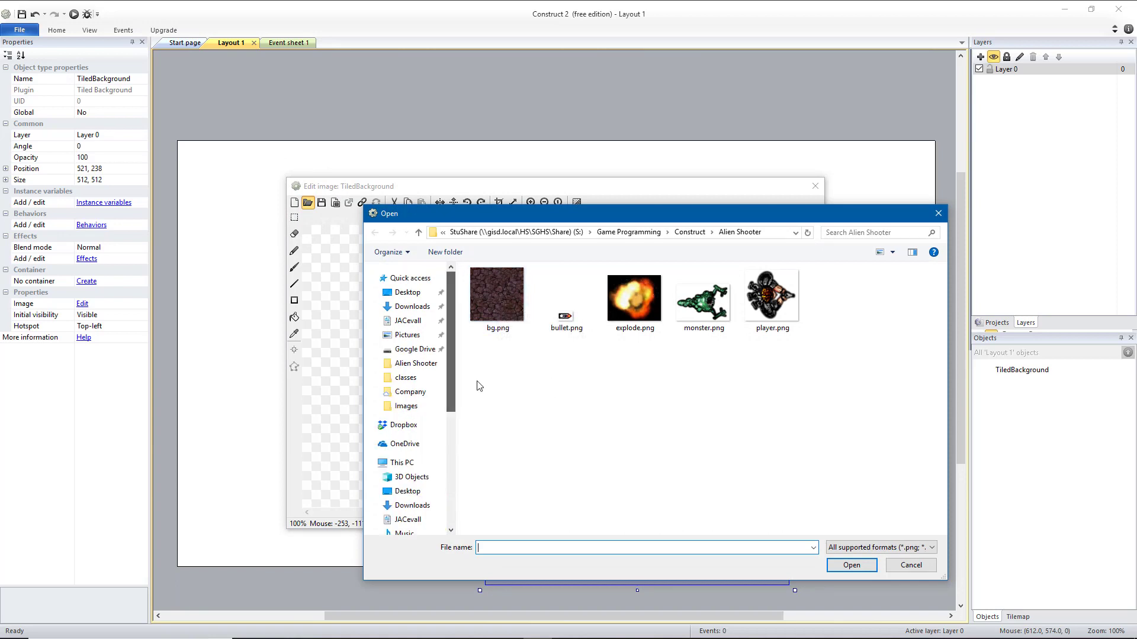
pyautogui.click(402, 462)
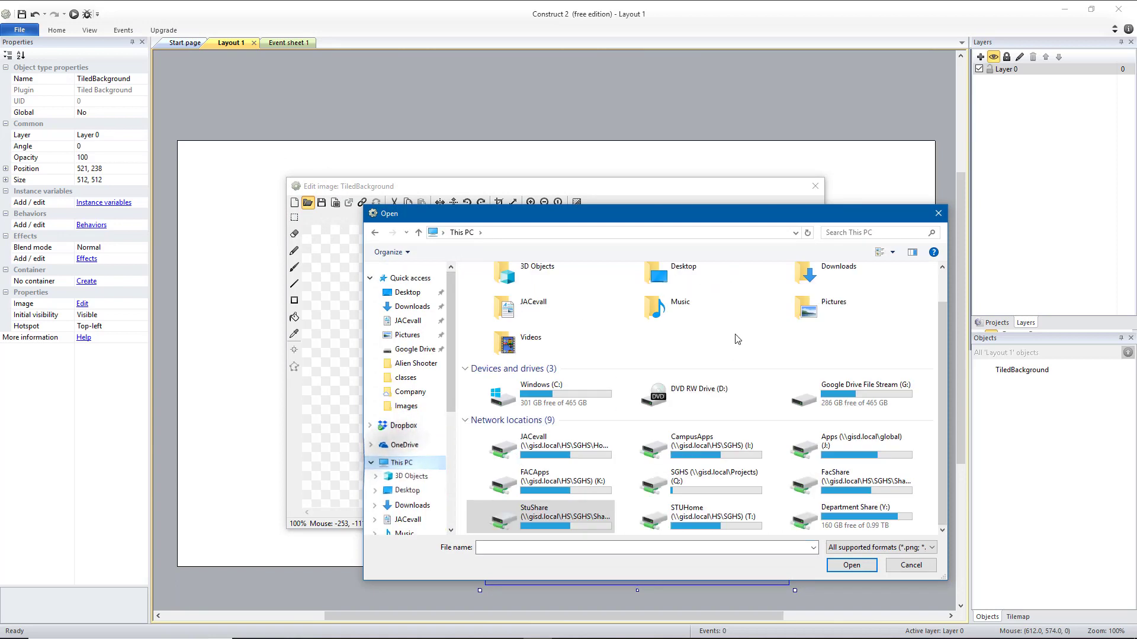
pyautogui.doubleClick(540, 516)
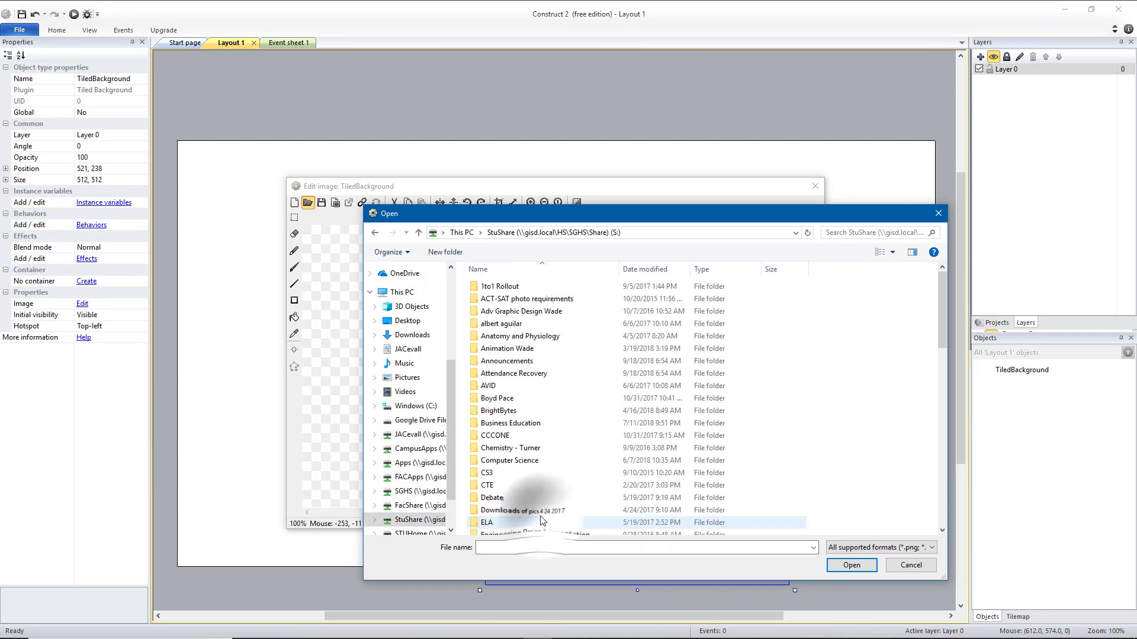
pyautogui.scroll(-4, 561, 413)
pyautogui.doubleClick(562, 416)
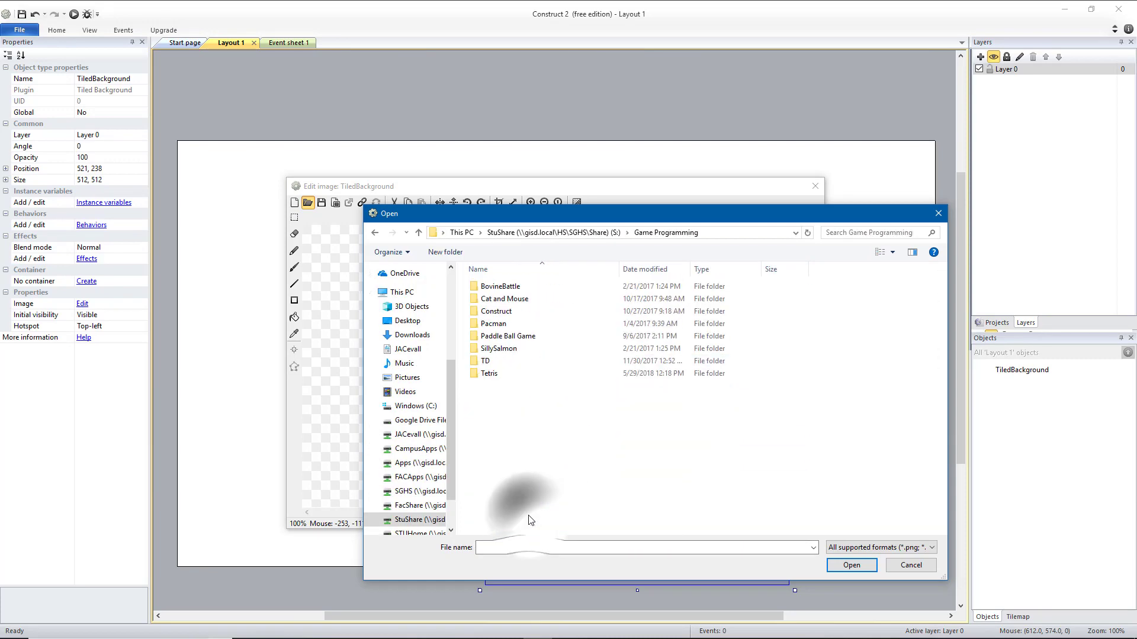
pyautogui.doubleClick(507, 312)
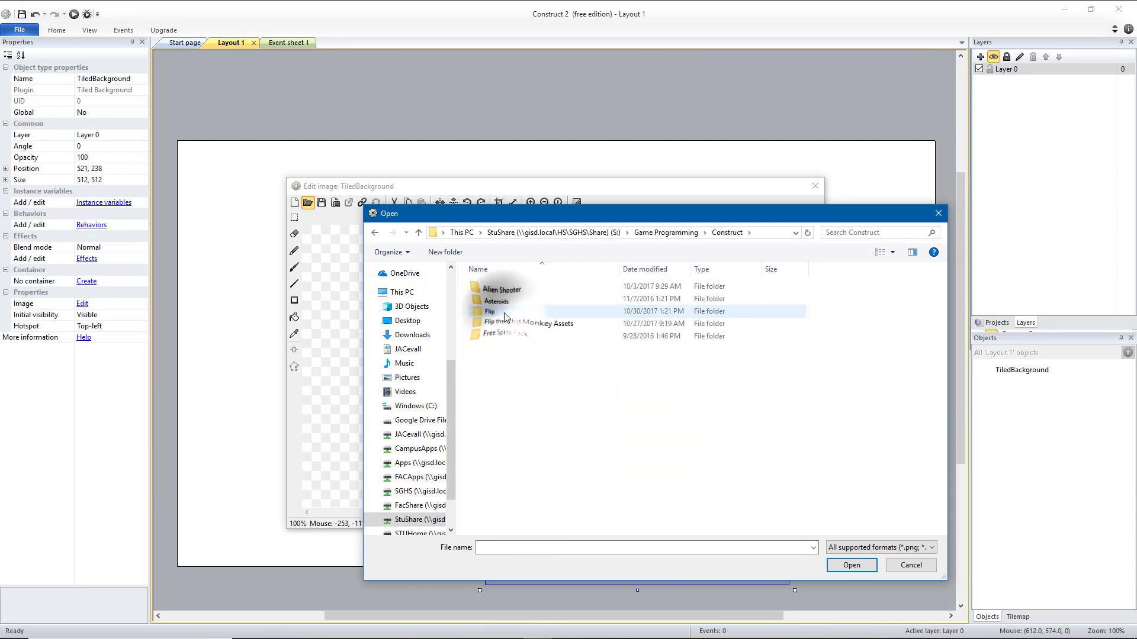
pyautogui.doubleClick(509, 289)
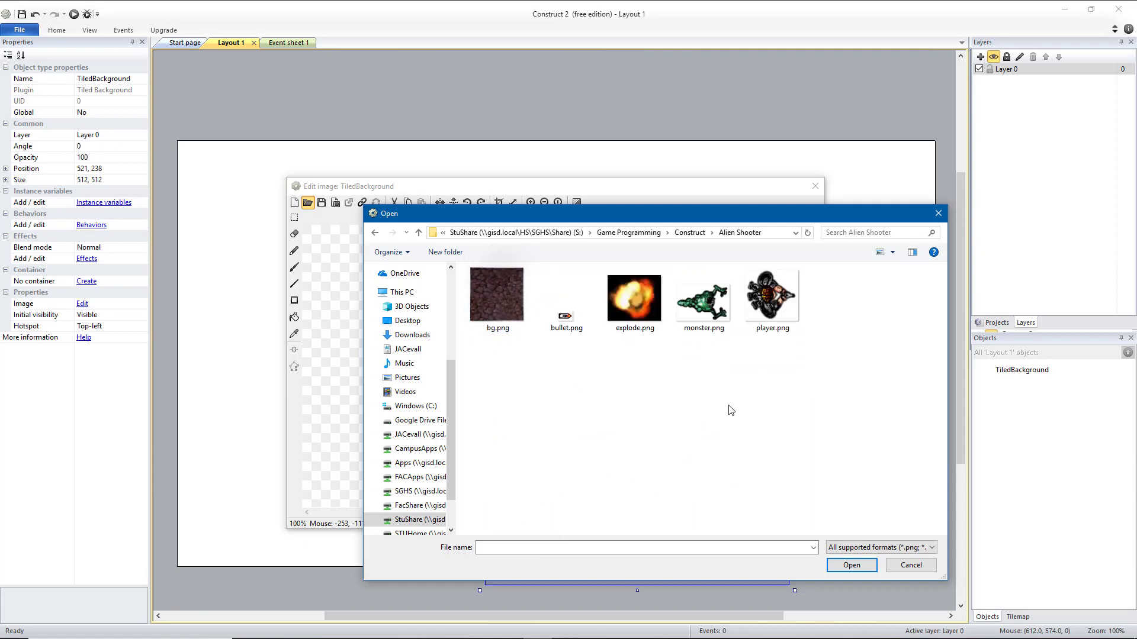
pyautogui.click(893, 256)
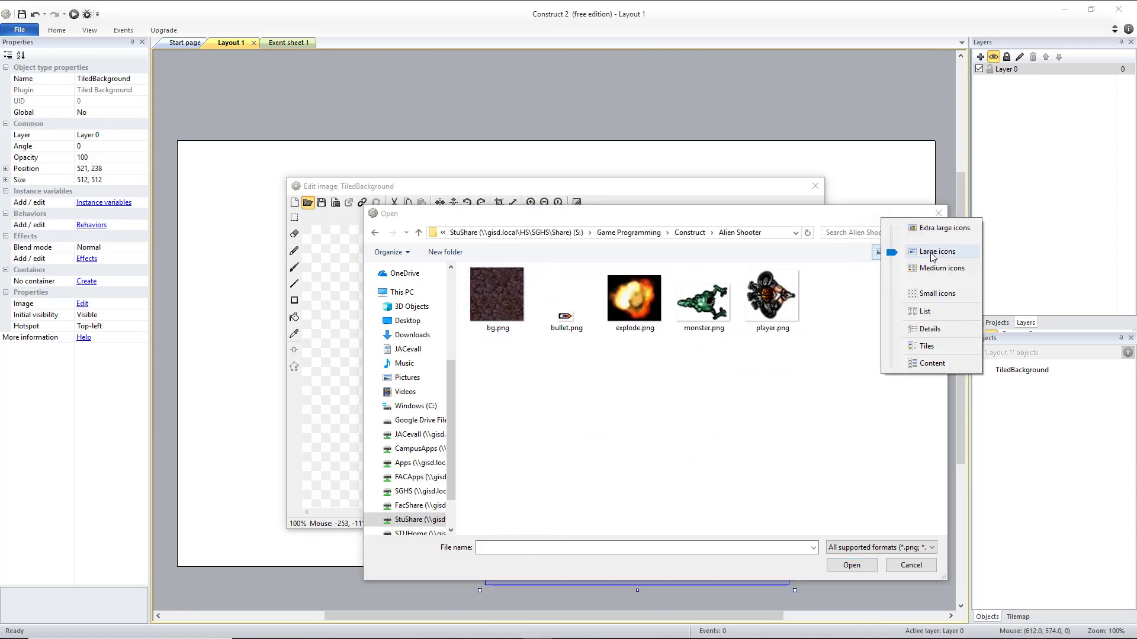
pyautogui.click(903, 249)
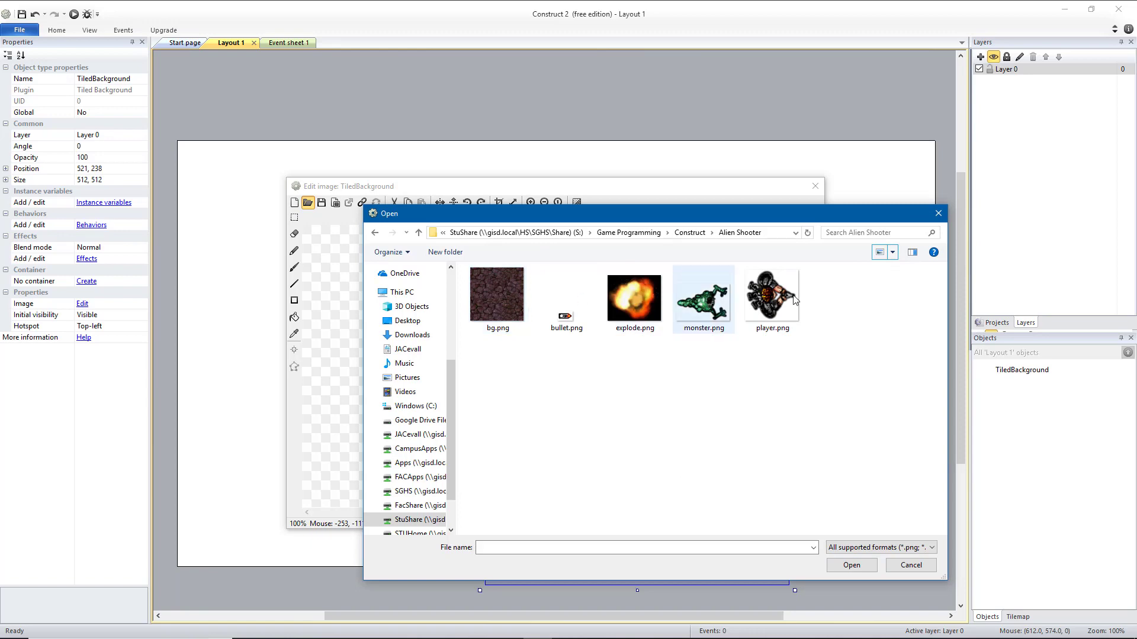
pyautogui.doubleClick(495, 308)
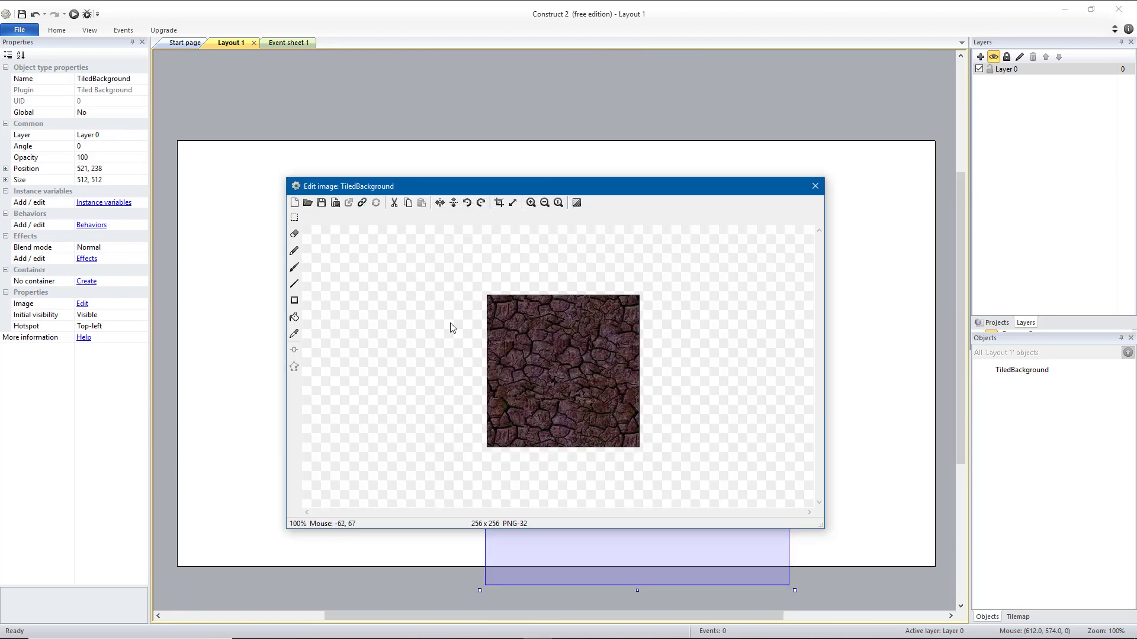
pyautogui.click(816, 188)
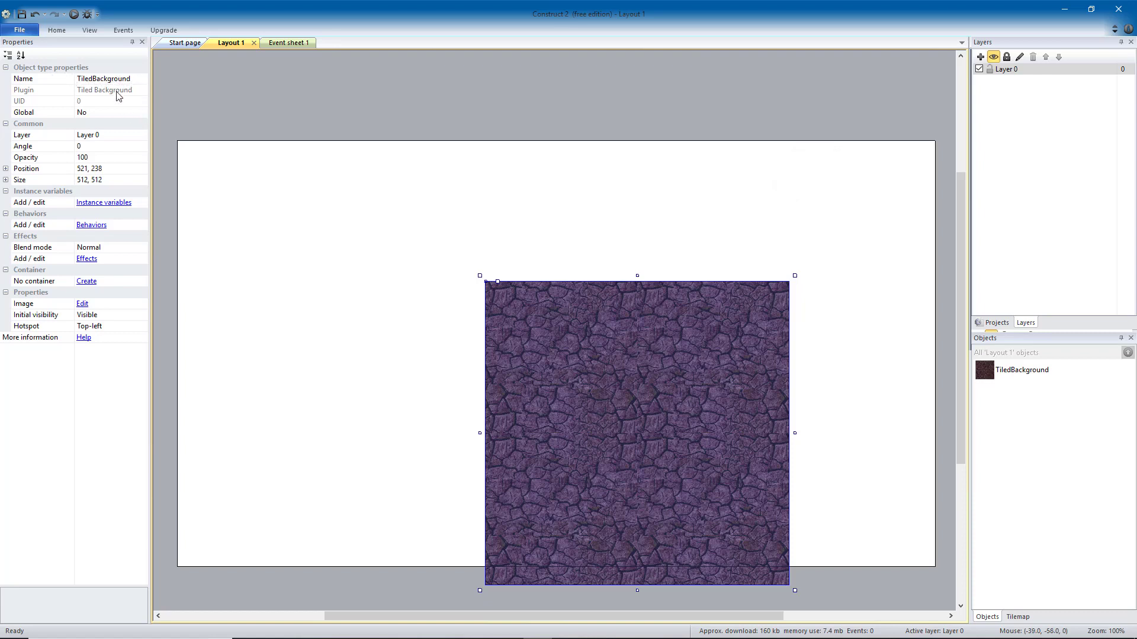
# Move the tiled background toward the layout's upper-left corner, to about 252, 88
pyautogui.click(91, 83)
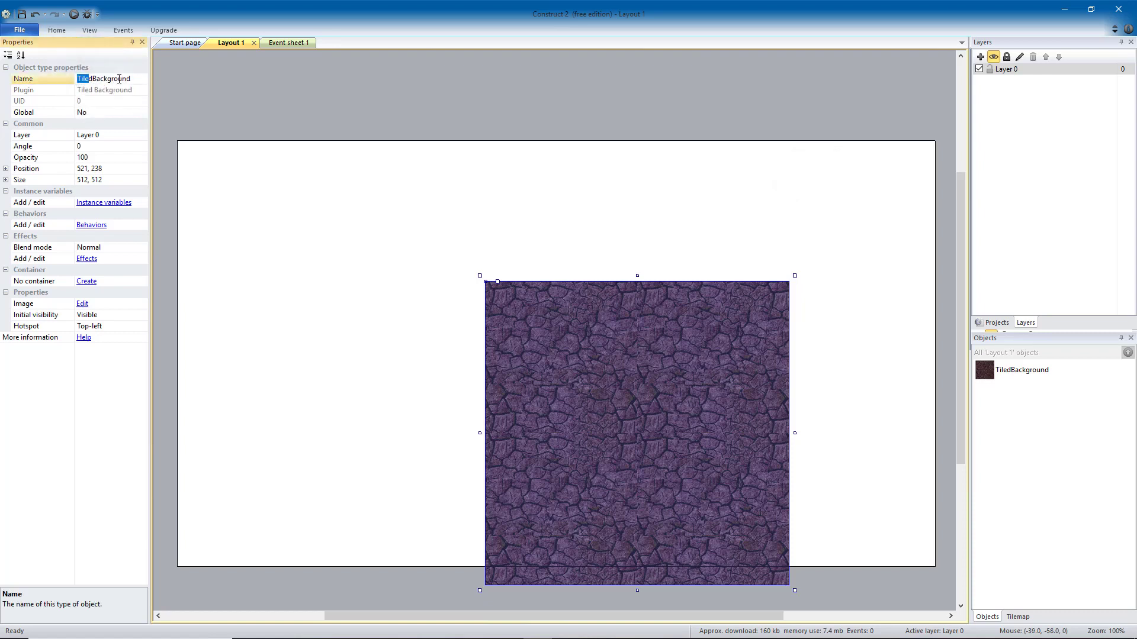
pyautogui.click(139, 78)
pyautogui.moveTo(630, 408); pyautogui.dragTo(466, 322)
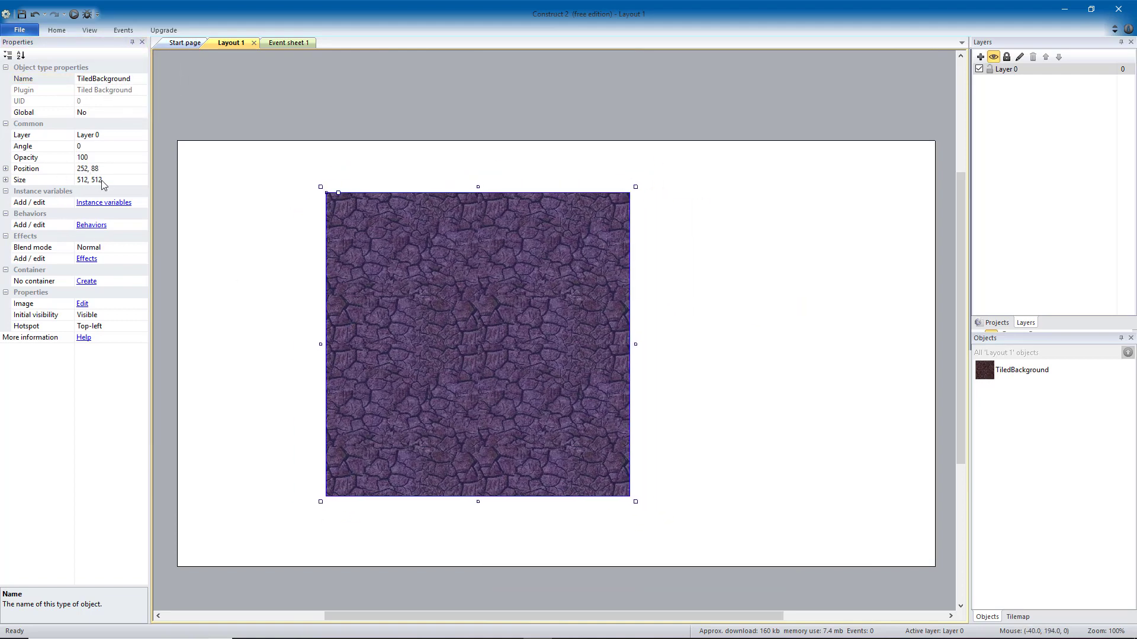
# Set the tiled background's position to X 0 and Y 0
pyautogui.click(5, 168)
pyautogui.click(86, 180)
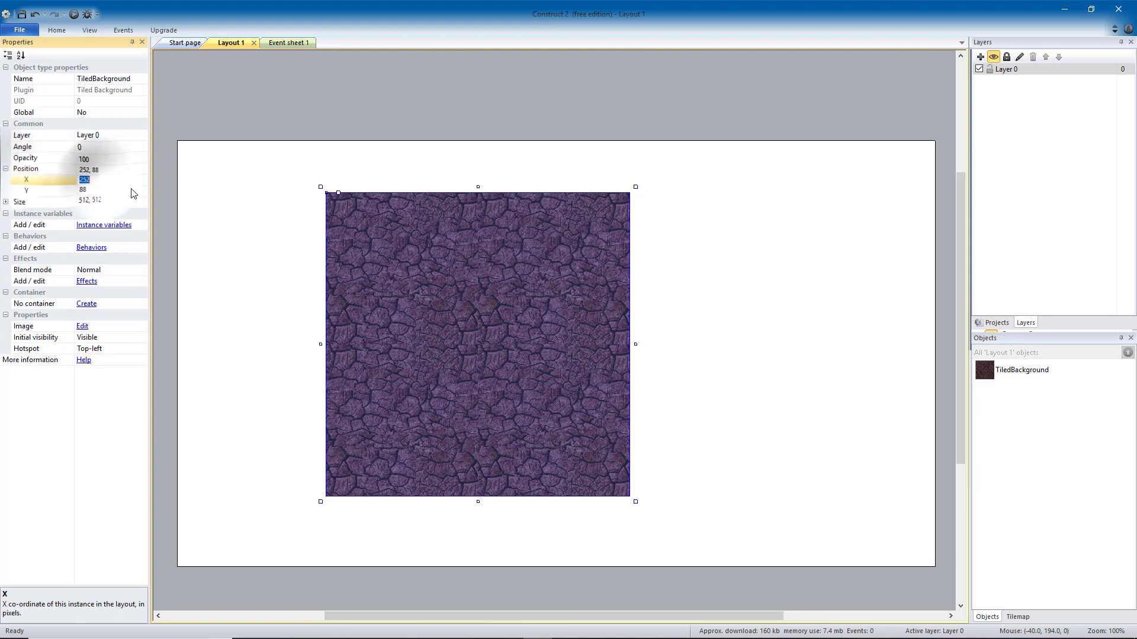
pyautogui.write('0')
pyautogui.press('Tab')
pyautogui.write('0')
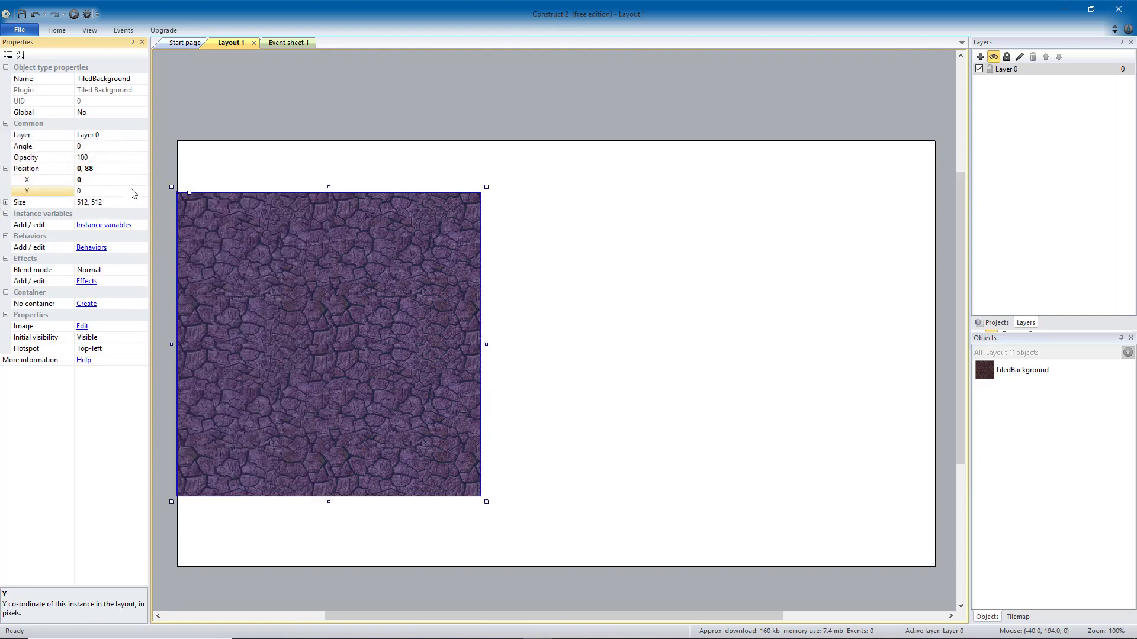
pyautogui.press('Tab')
# Set the tiled background's size to 1280 wide by 720 high and deselect it
pyautogui.press('Tab')
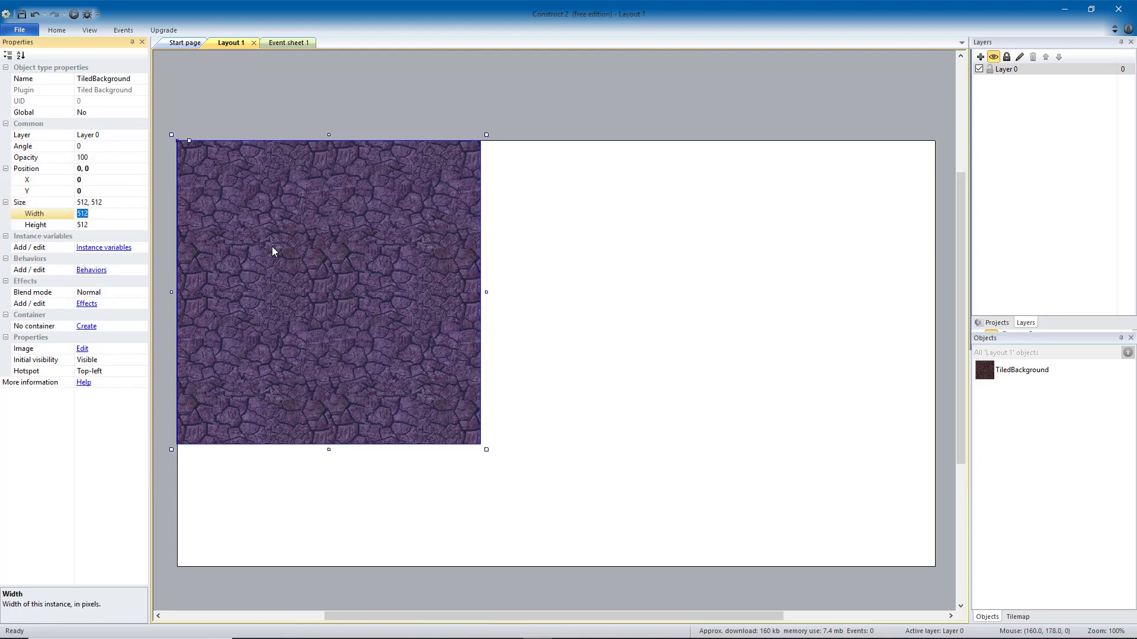
pyautogui.write('1280')
pyautogui.press('Tab')
pyautogui.write('72')
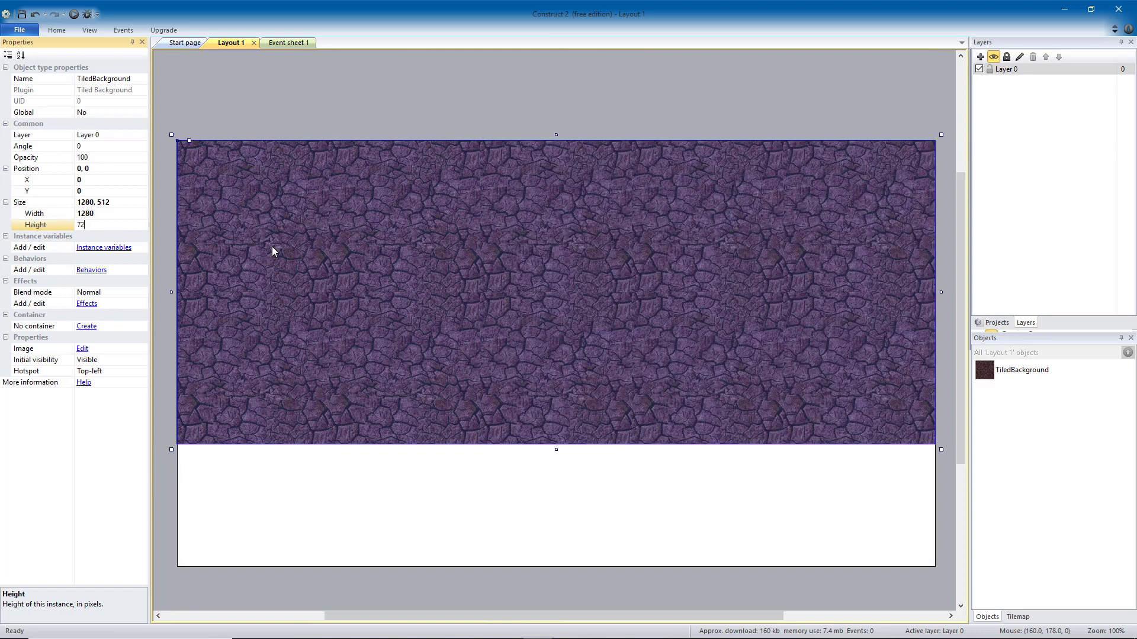
pyautogui.write('0')
pyautogui.press('Return')
pyautogui.click(574, 89)
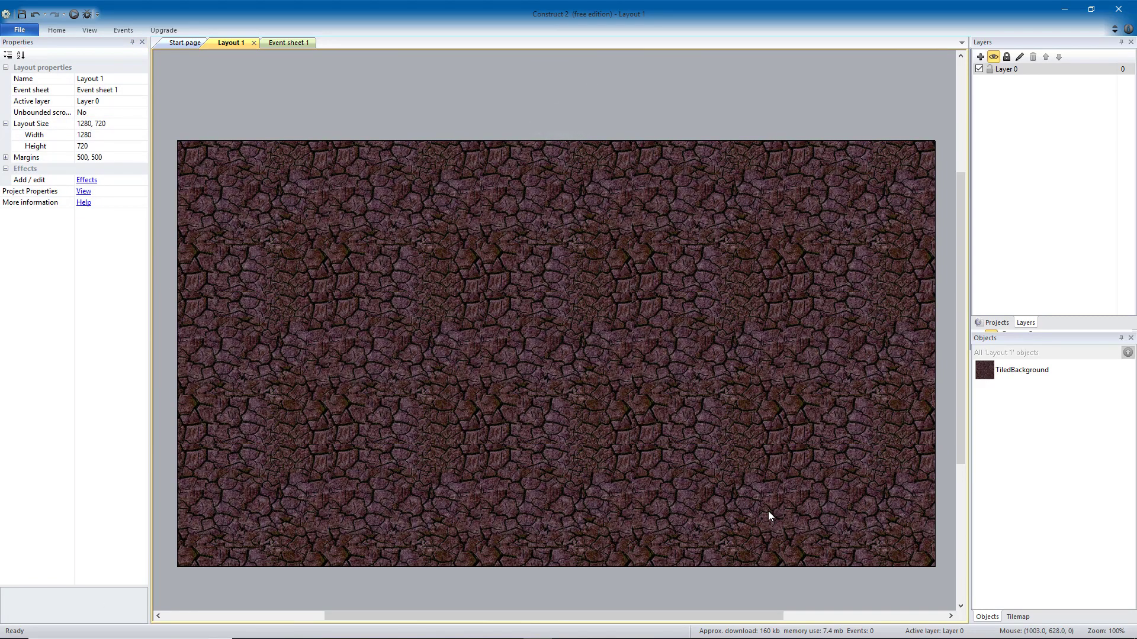
# Rename Layer 0 to Background and lock the layer
pyautogui.click(1013, 70)
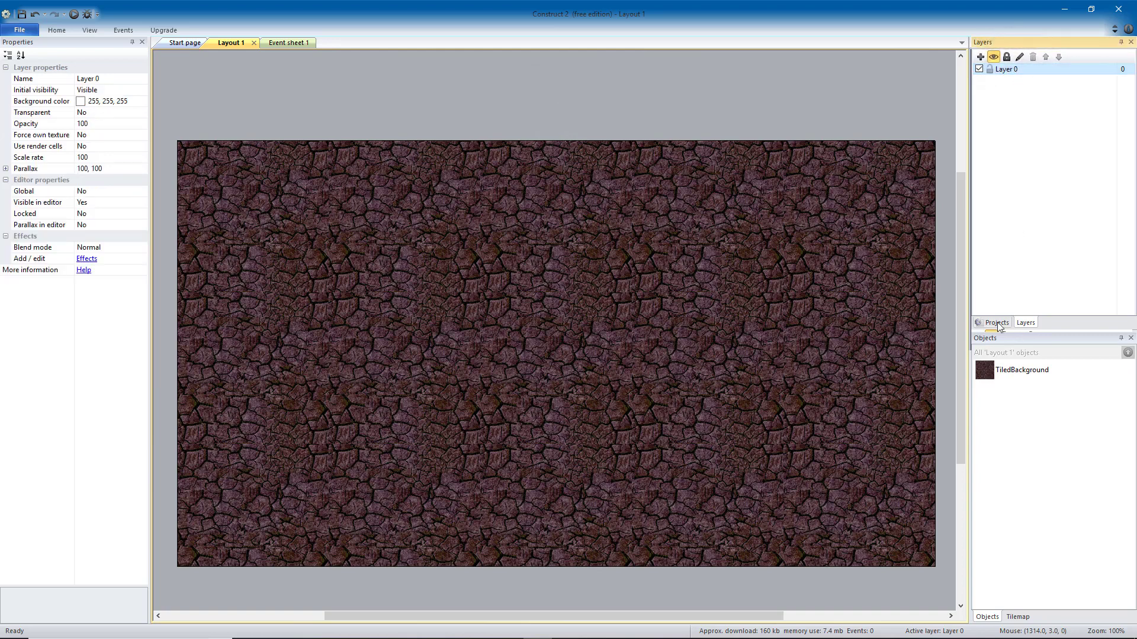
pyautogui.click(1026, 322)
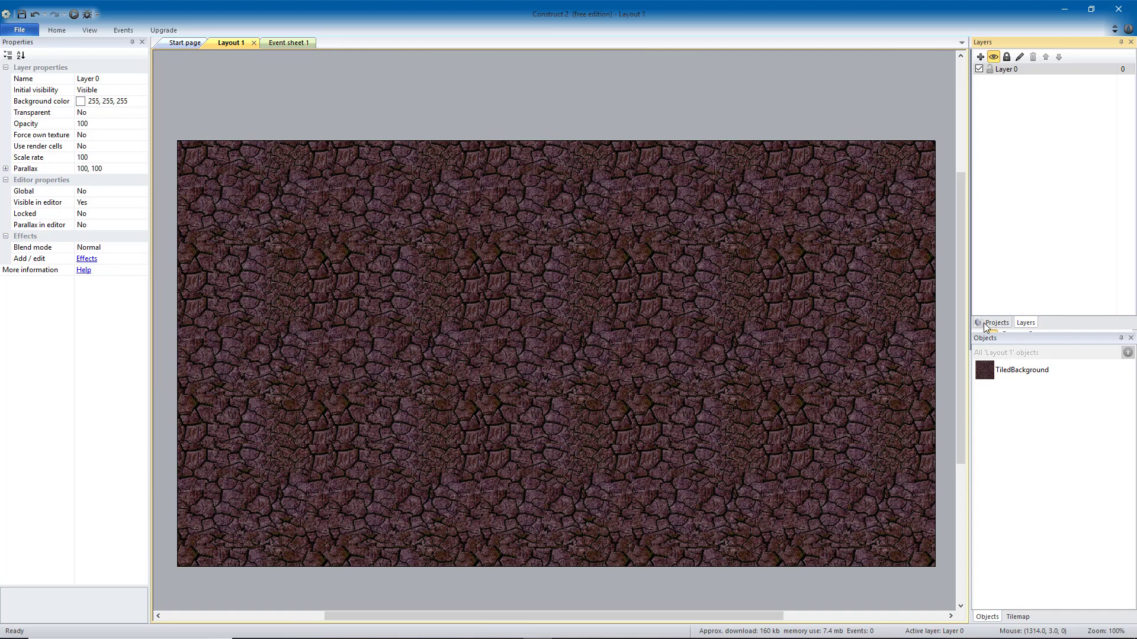
pyautogui.click(1027, 323)
pyautogui.click(1020, 57)
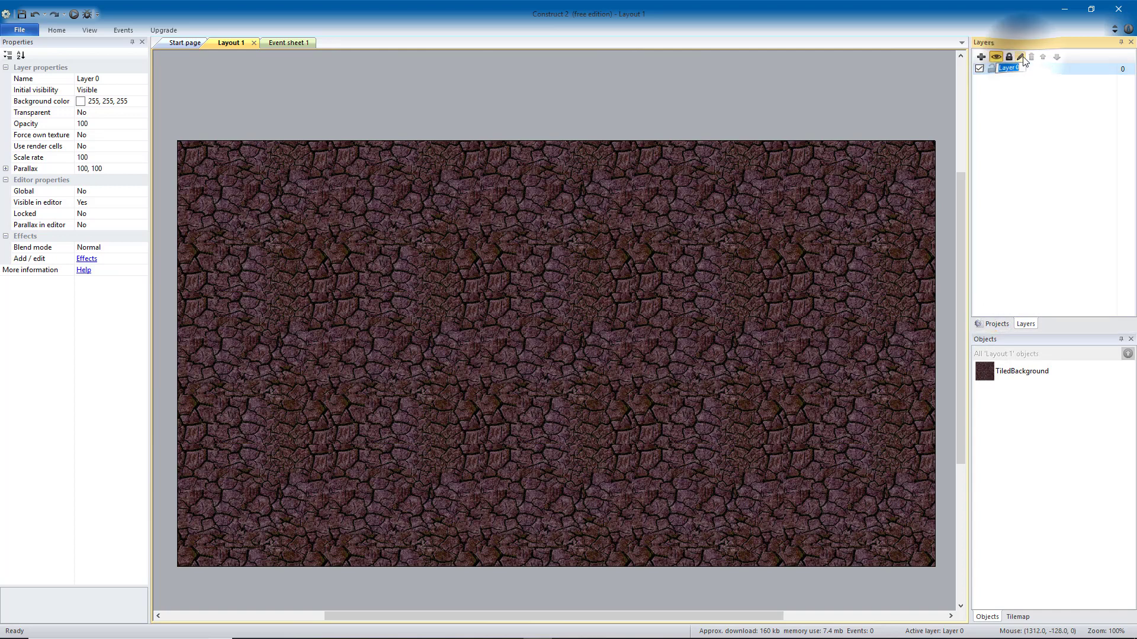
pyautogui.write('Back')
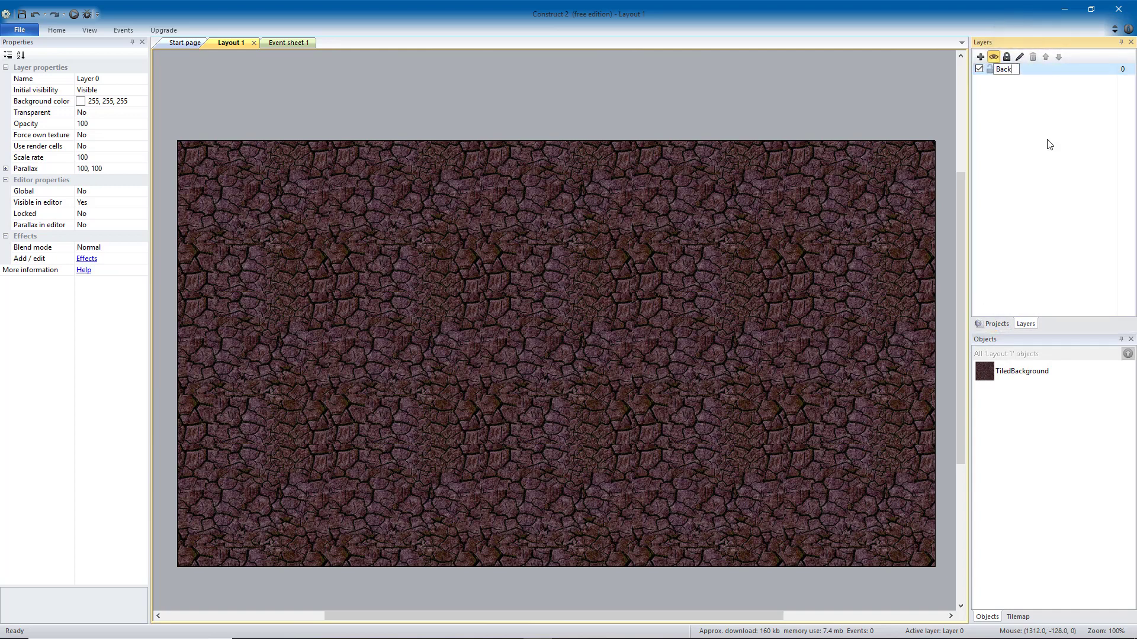
pyautogui.write('ground')
pyautogui.press('Return')
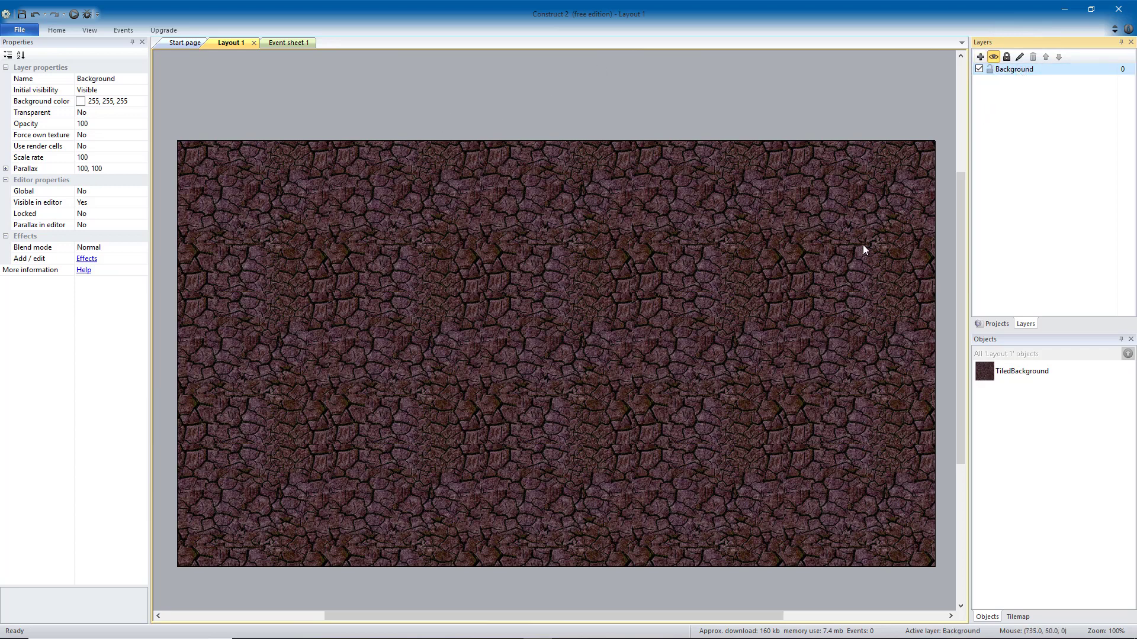
pyautogui.click(990, 70)
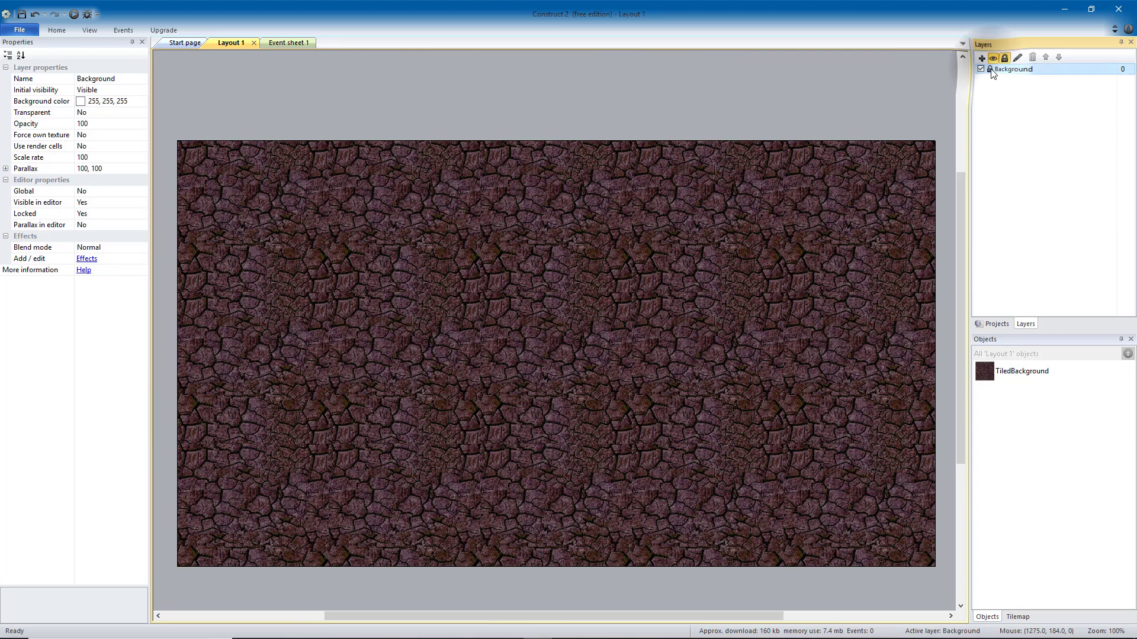
# Add a new layer above Background and rename it Game
pyautogui.click(980, 57)
pyautogui.click(1005, 69)
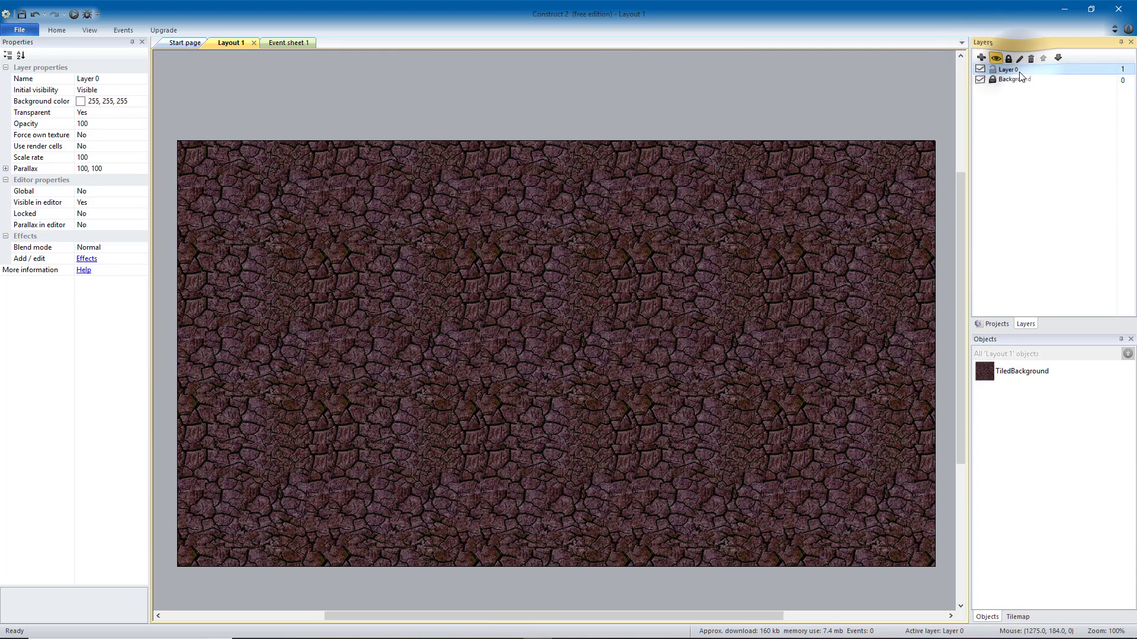
pyautogui.click(1019, 56)
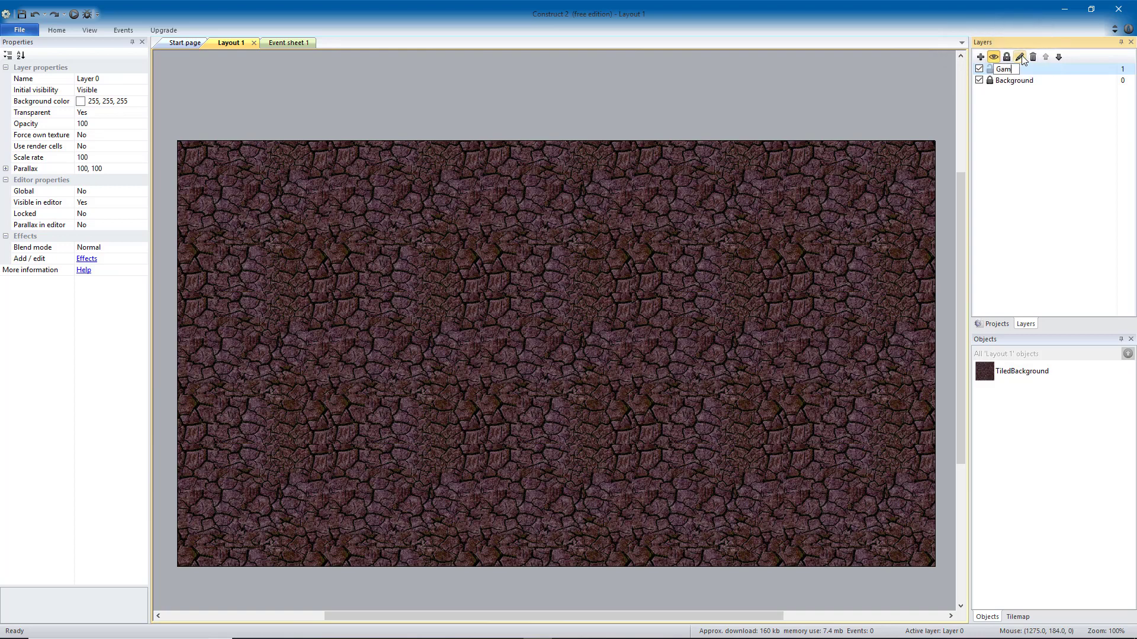
pyautogui.write('Game')
pyautogui.press('Return')
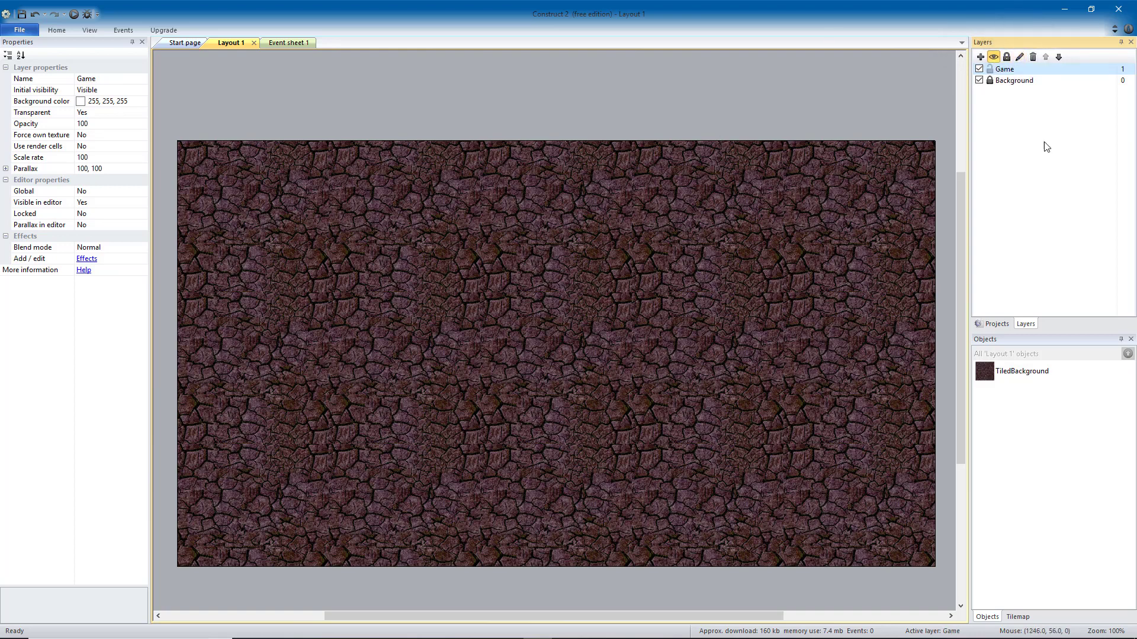
# Insert a Sprite object on the Game layer near the layout's centre, using the image player.png
pyautogui.click(1007, 66)
pyautogui.doubleClick(544, 336)
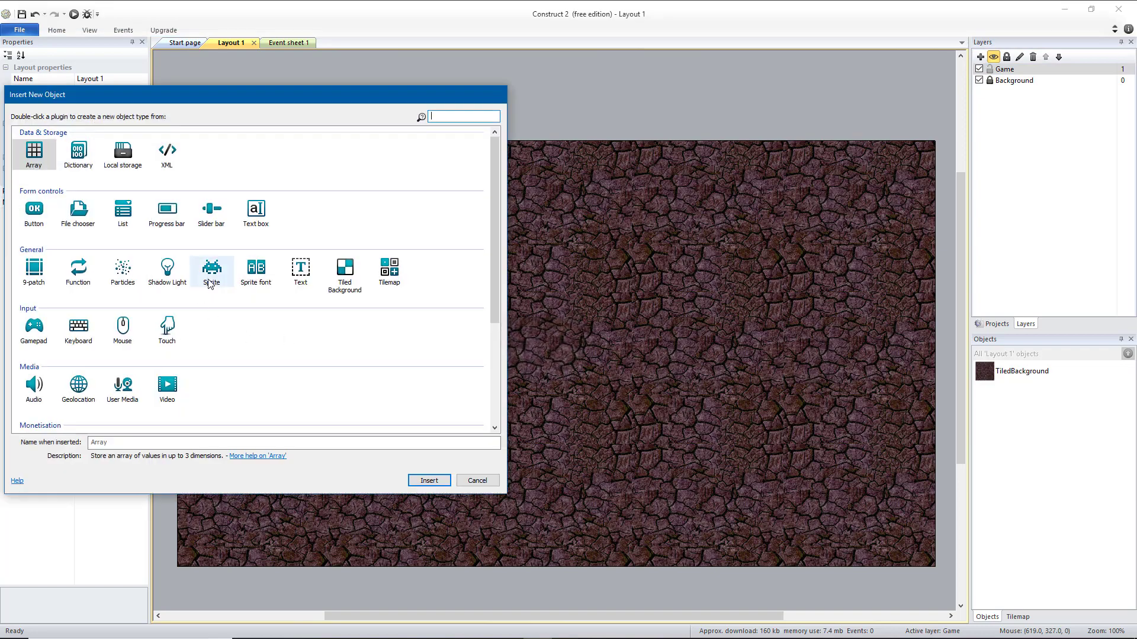
pyautogui.doubleClick(212, 274)
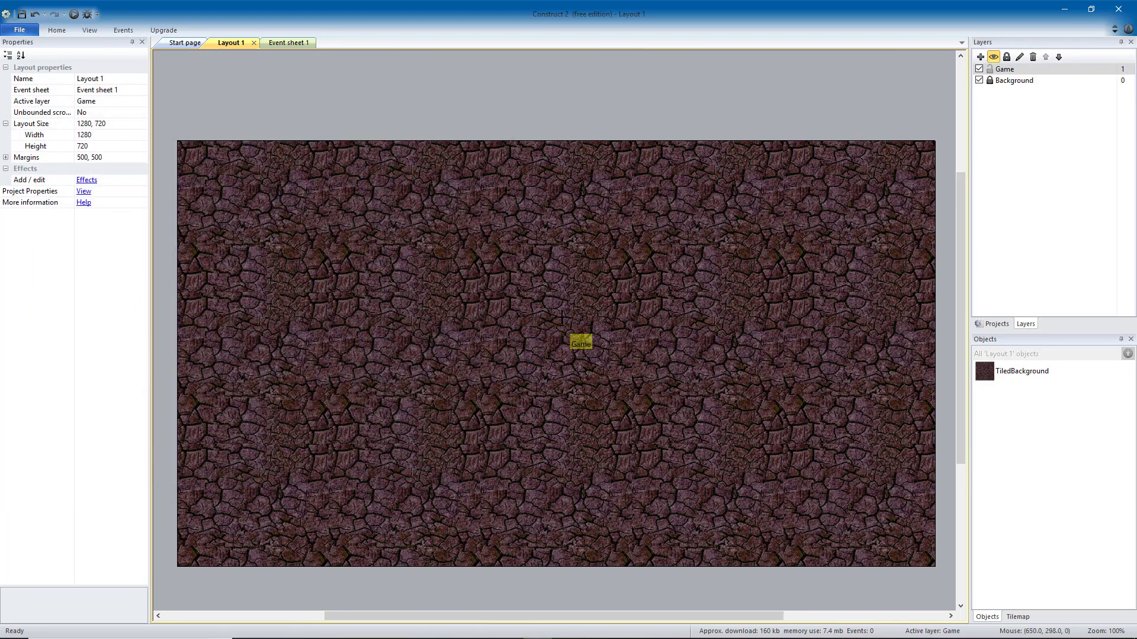
pyautogui.click(549, 319)
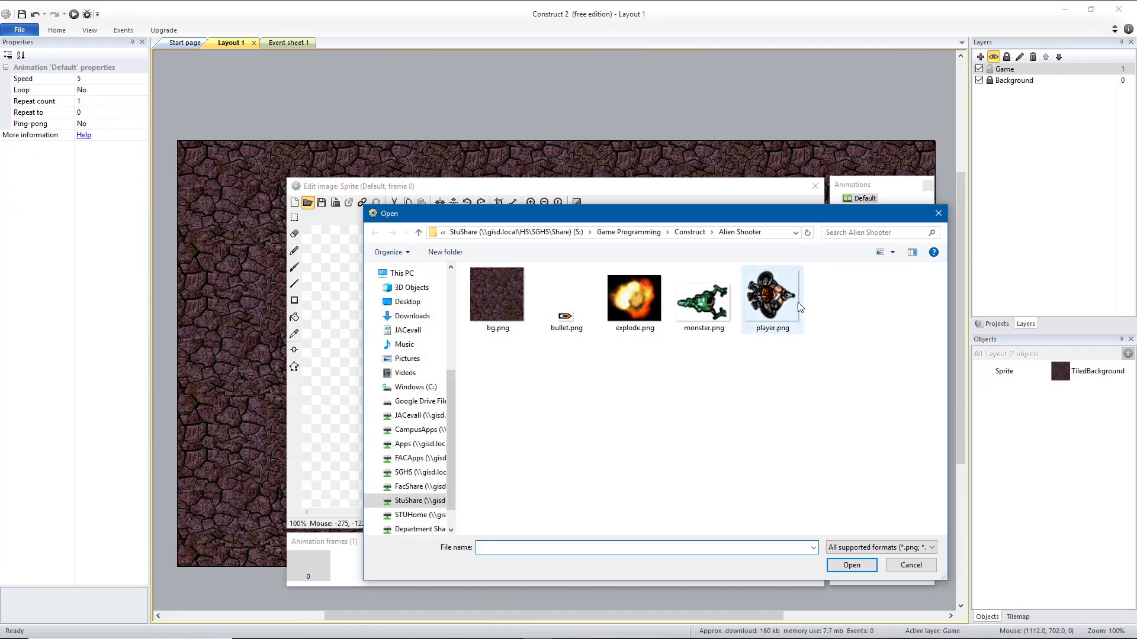
pyautogui.doubleClick(769, 294)
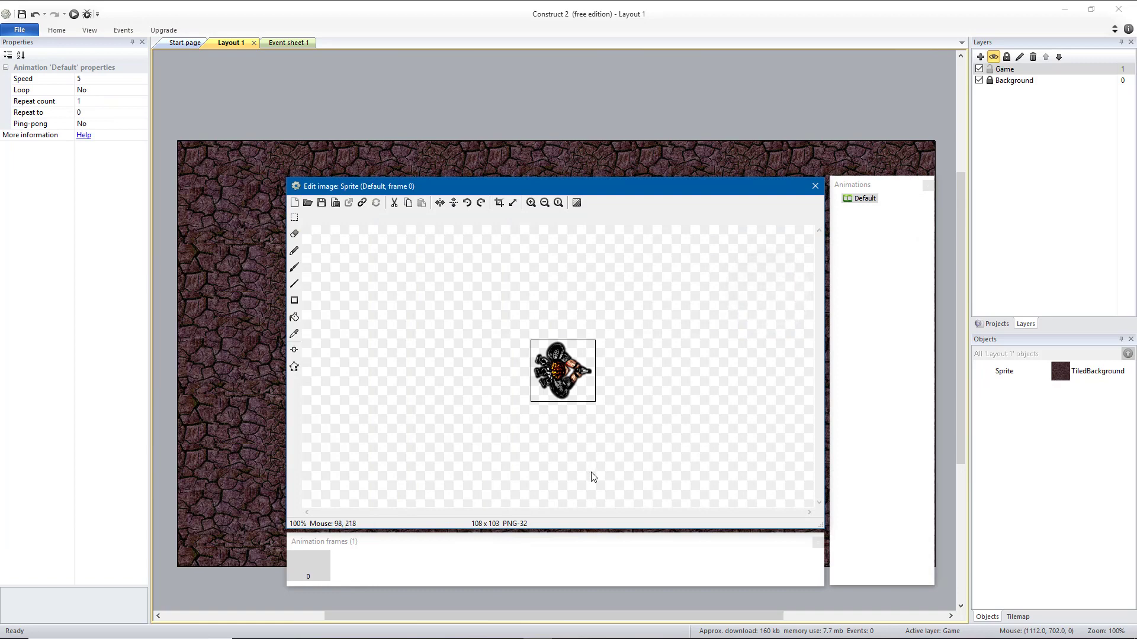
pyautogui.click(815, 186)
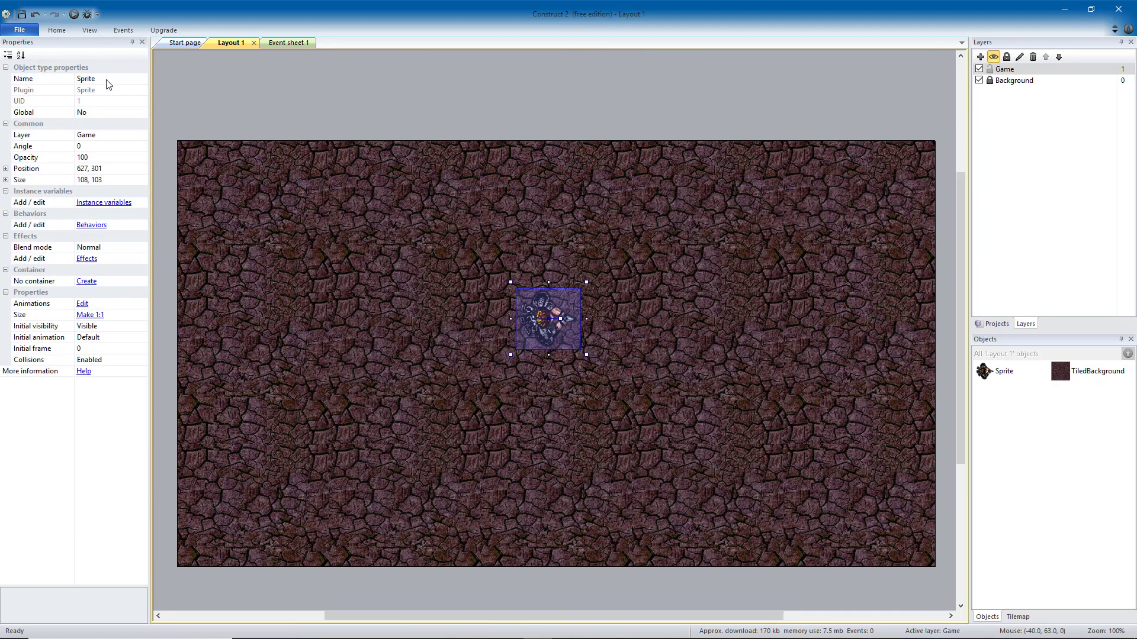
# Rename the sprite to player and move it to about 652, 354 in the layout
pyautogui.click(107, 80)
pyautogui.write('play')
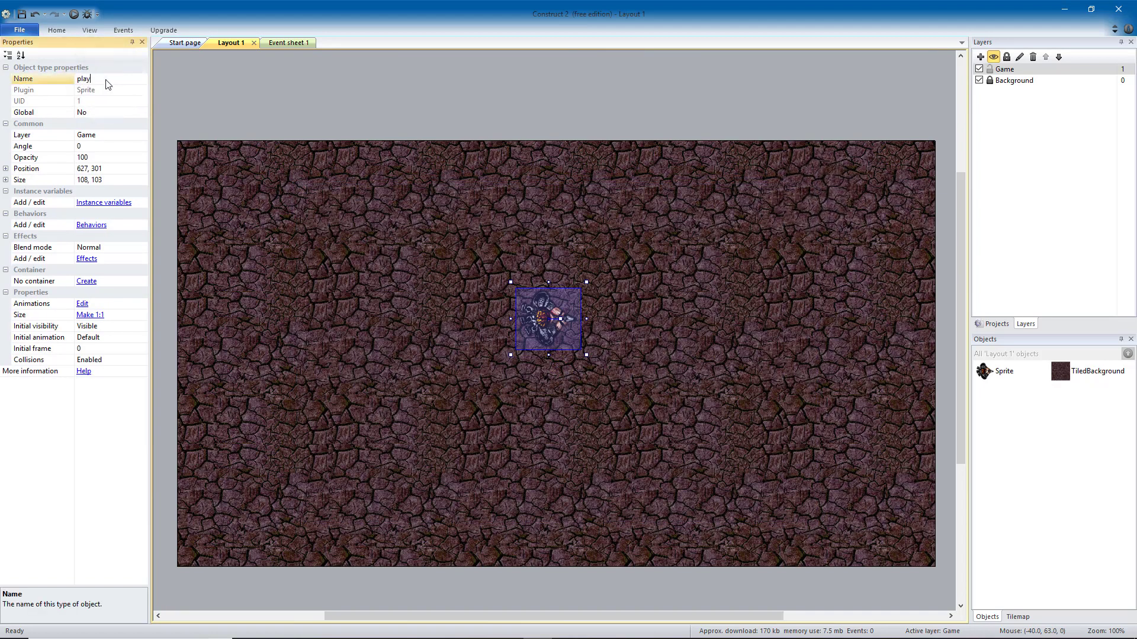
pyautogui.write('er')
pyautogui.press('Return')
pyautogui.moveTo(540, 318); pyautogui.dragTo(555, 349)
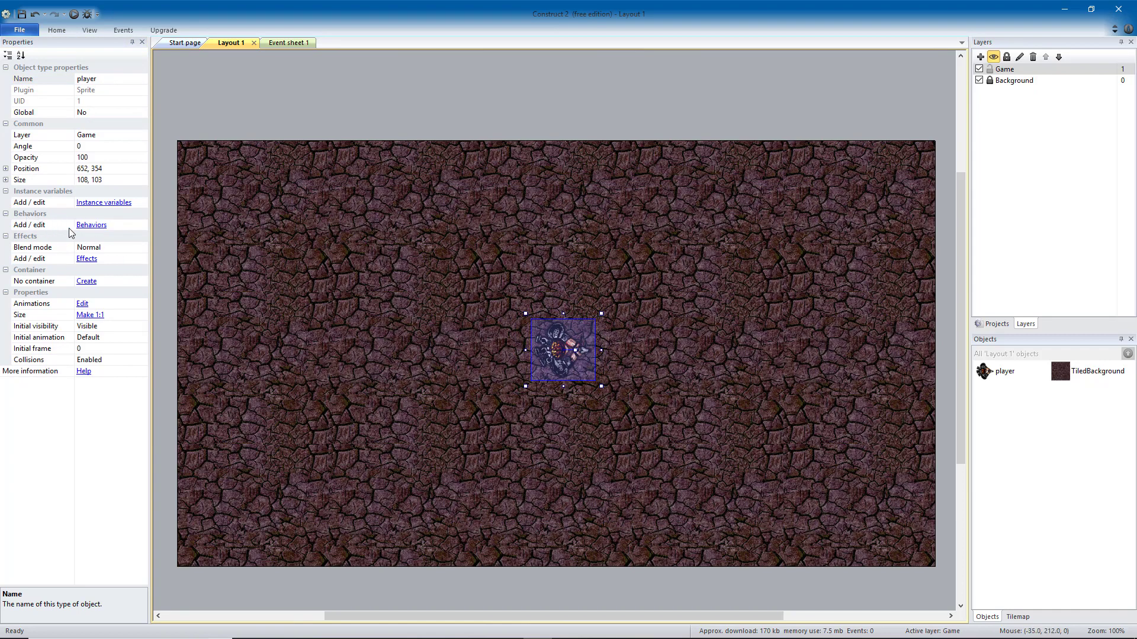
# Add the 8 Direction movement behavior to the player sprite
pyautogui.click(92, 226)
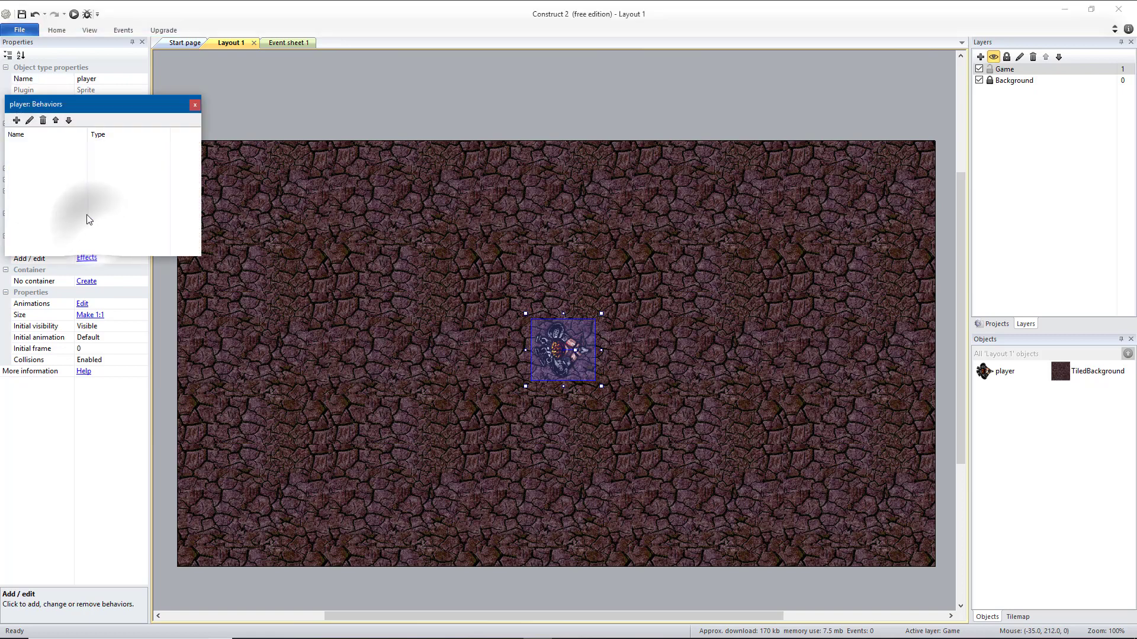
pyautogui.moveTo(62, 108); pyautogui.dragTo(521, 146)
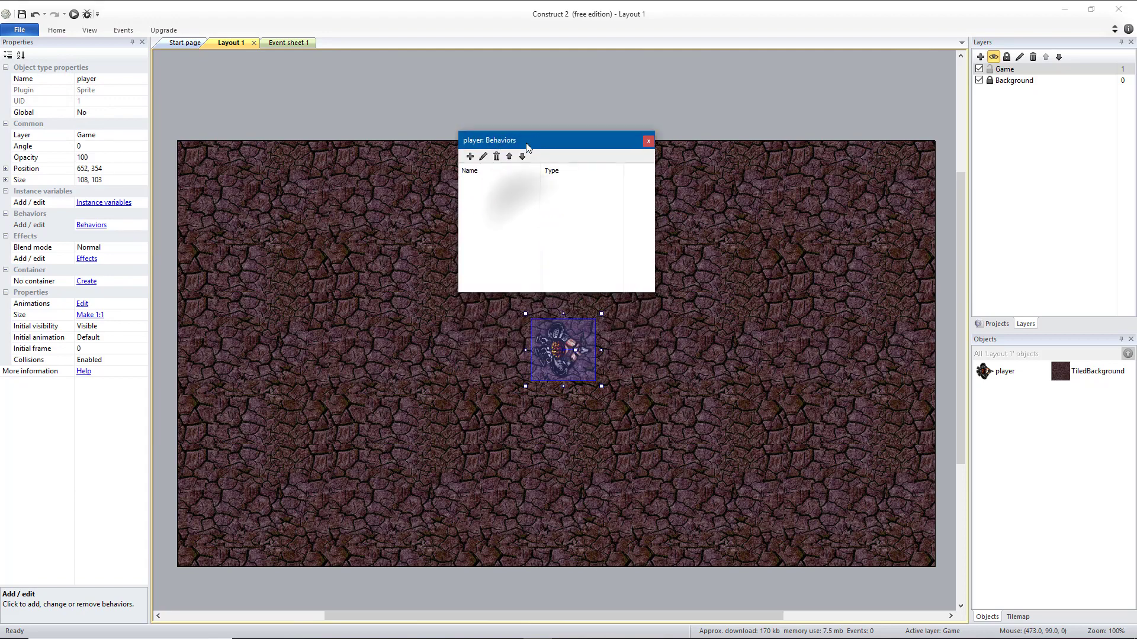
pyautogui.click(470, 157)
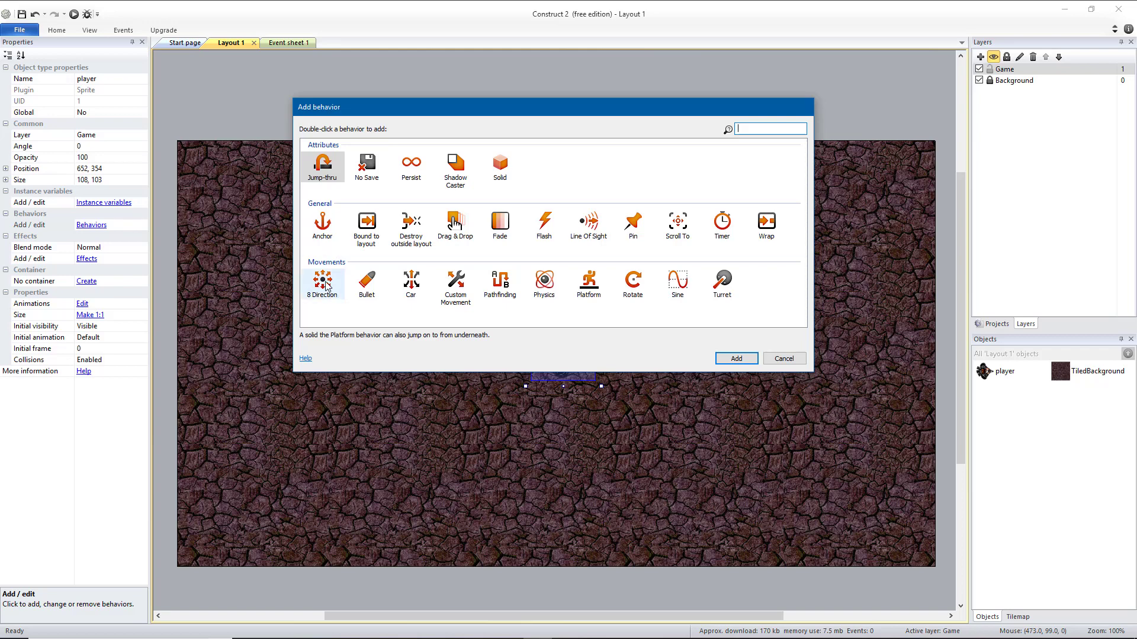
pyautogui.click(327, 287)
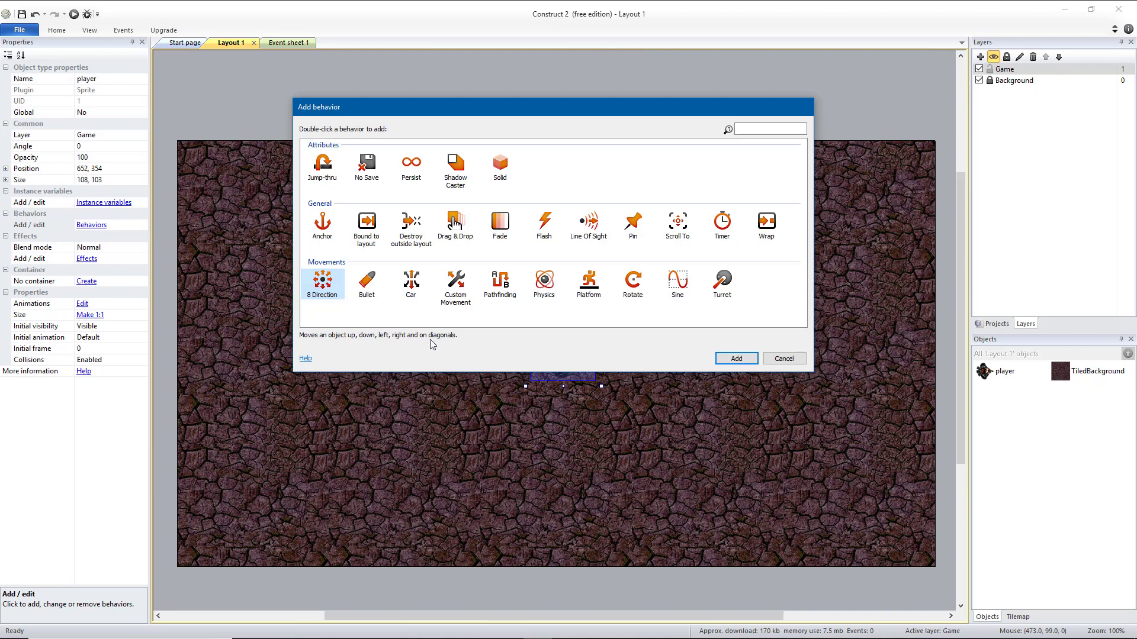
pyautogui.click(736, 360)
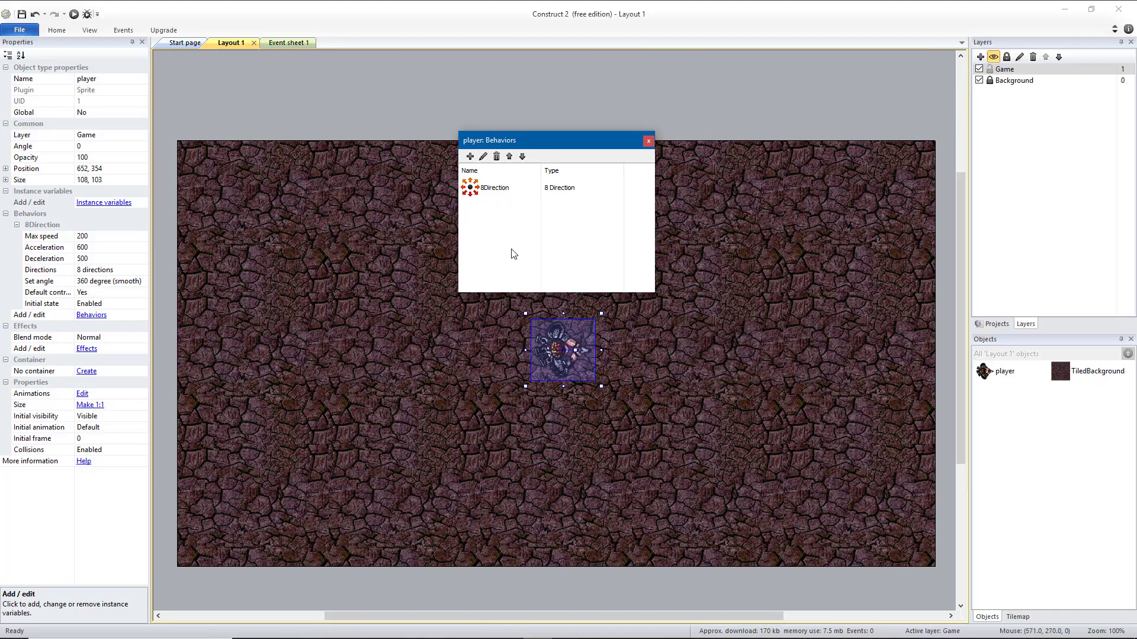
# Preview the layout in the browser and test moving the player up, down and left
pyautogui.press('F5')
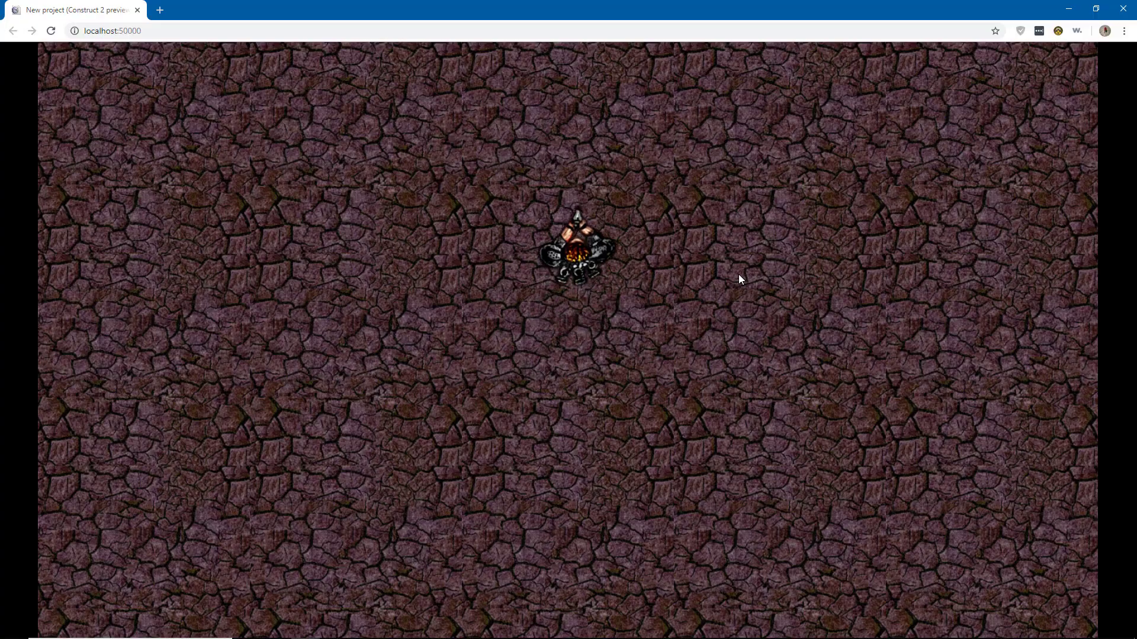
pyautogui.press('Up')
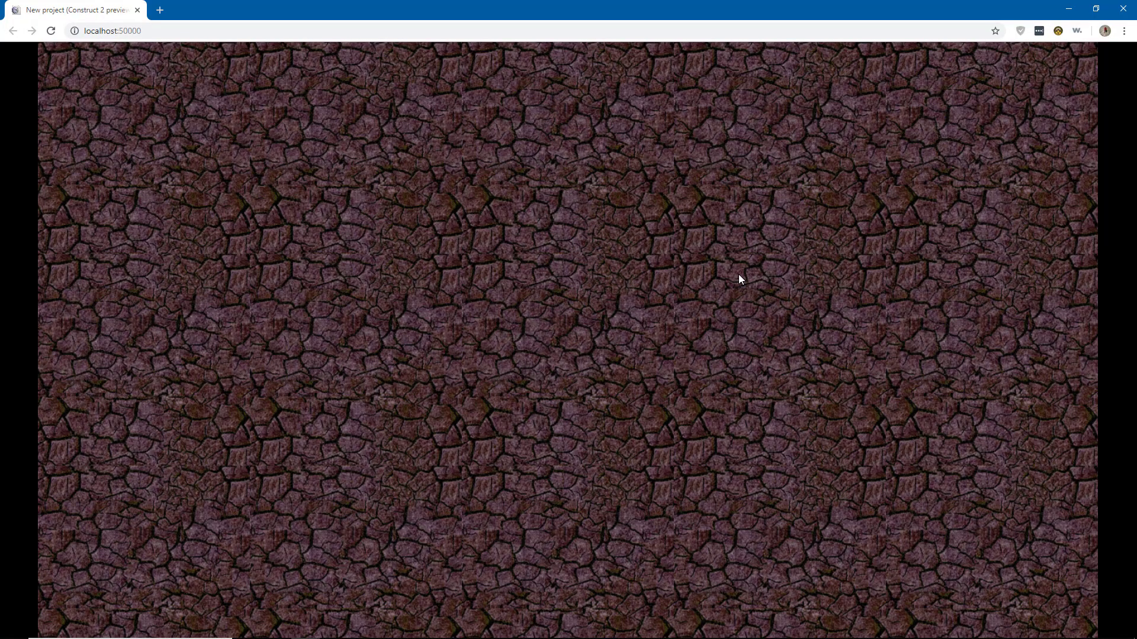
pyautogui.press('Down')
pyautogui.press('Left')
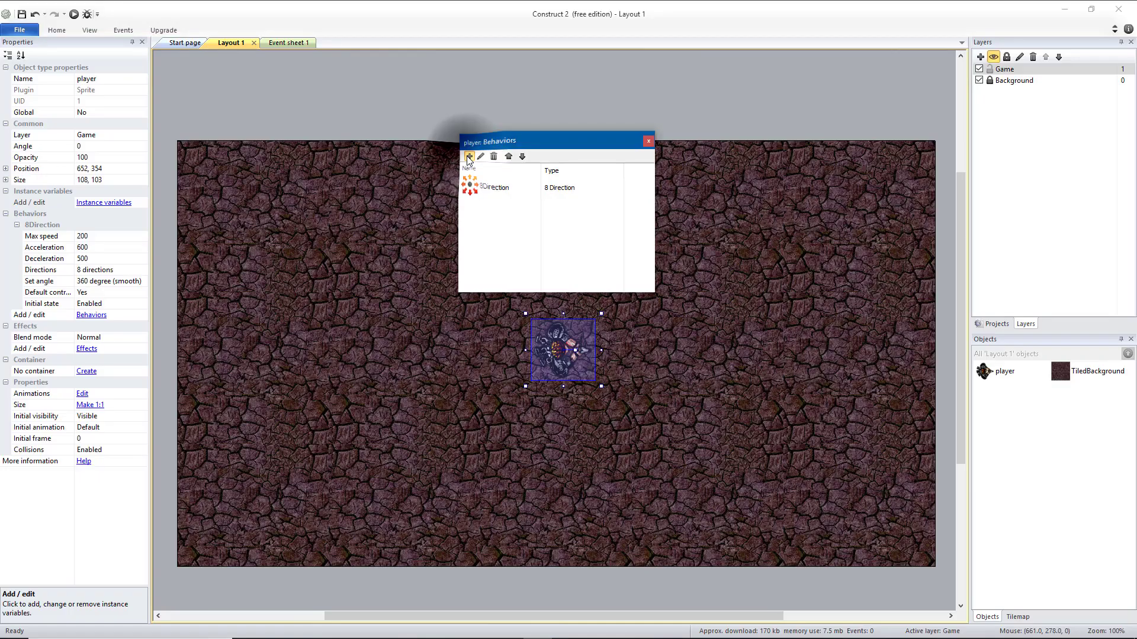
# Add the Bound to layout behavior to the player, preview the movement and close the behaviors list
pyautogui.click(469, 157)
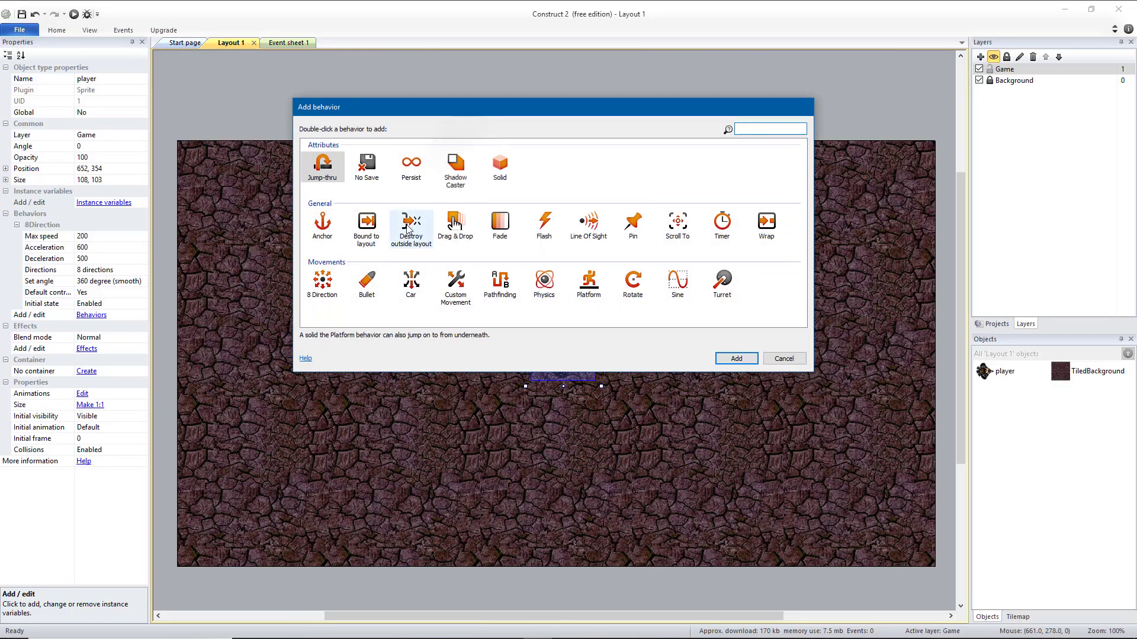
pyautogui.doubleClick(369, 224)
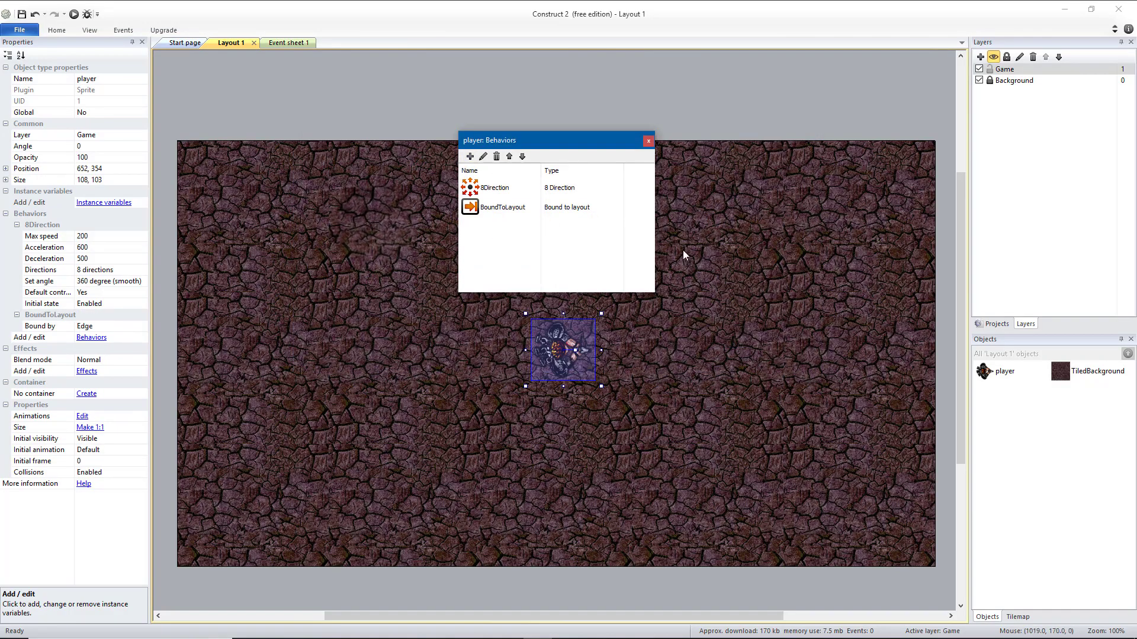
pyautogui.click(73, 15)
pyautogui.press('Up')
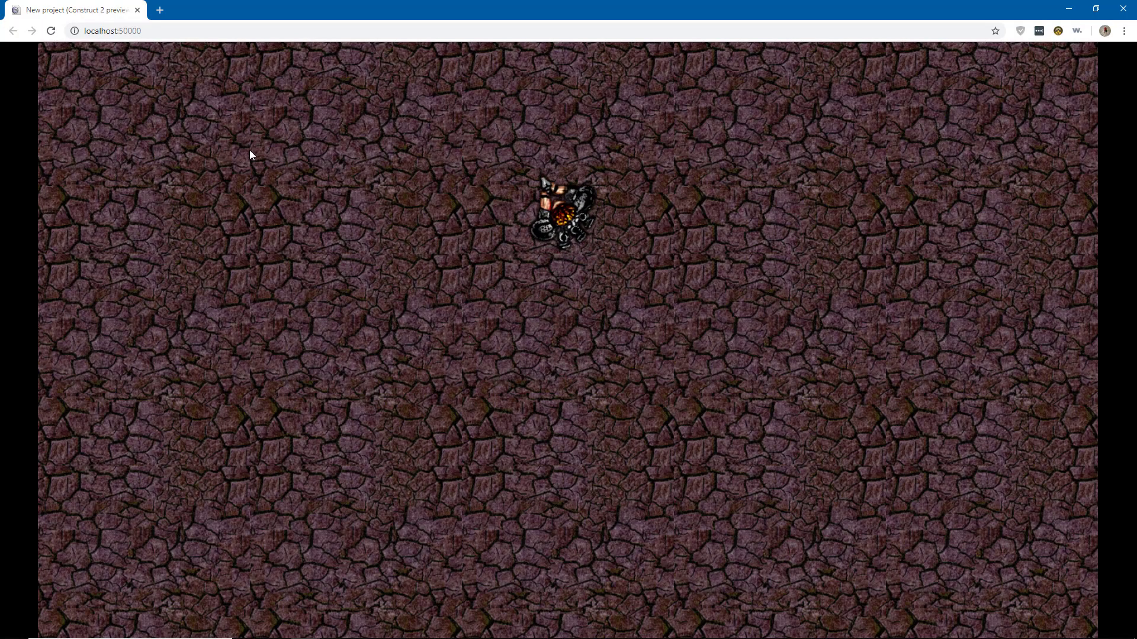
pyautogui.press('Up')
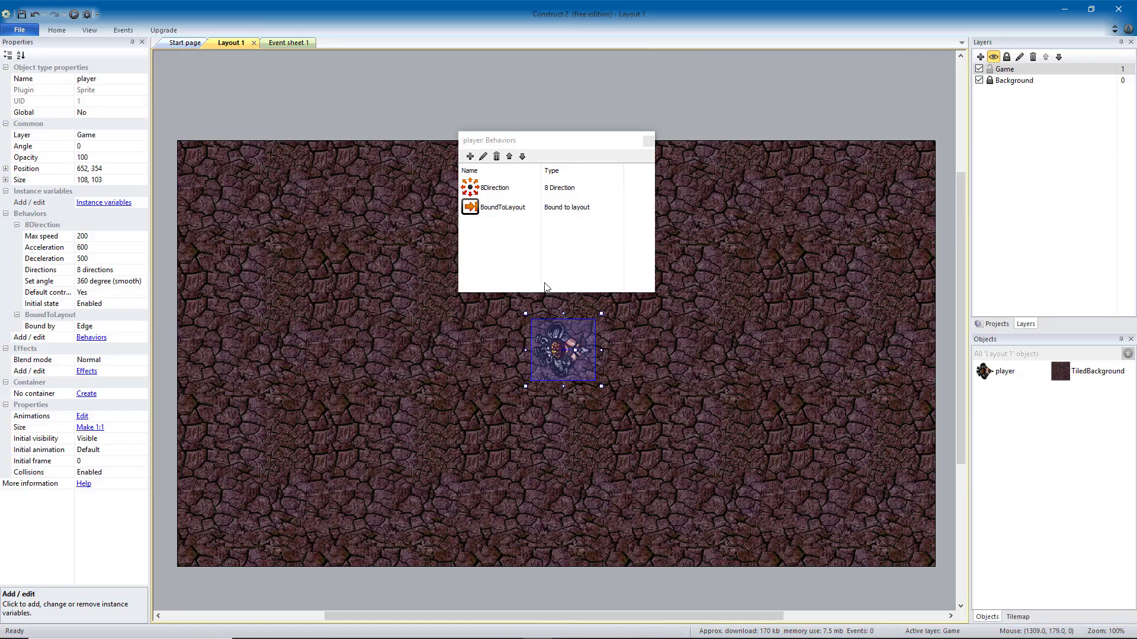
pyautogui.click(648, 141)
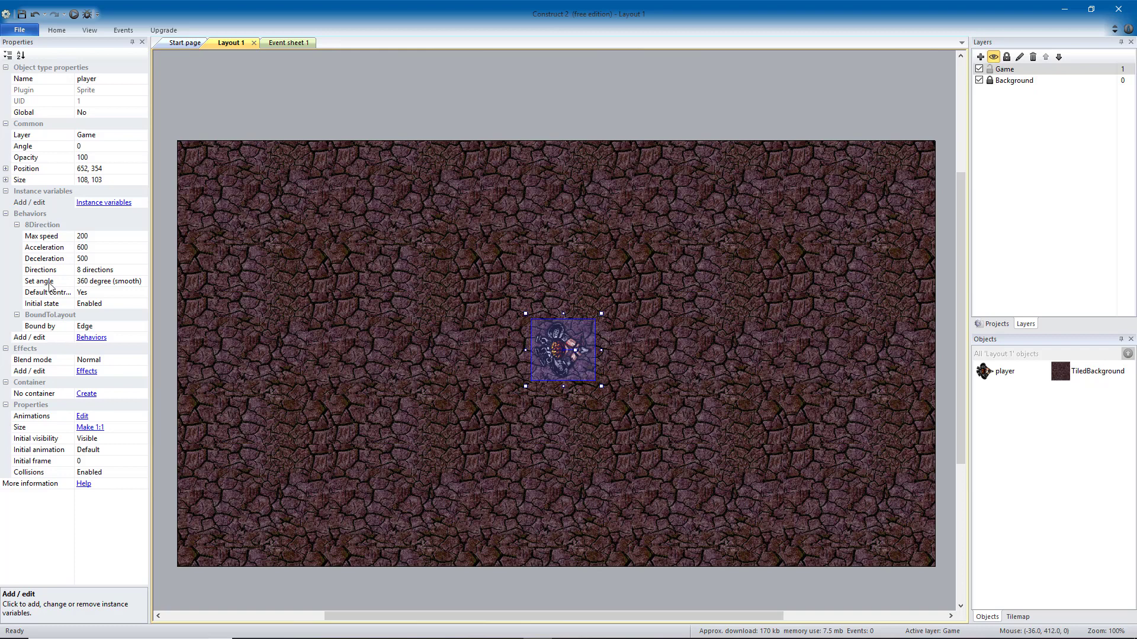
# Set the player's 8Direction max speed to 400 and choose Edge as the BoundToLayout bound
pyautogui.click(89, 236)
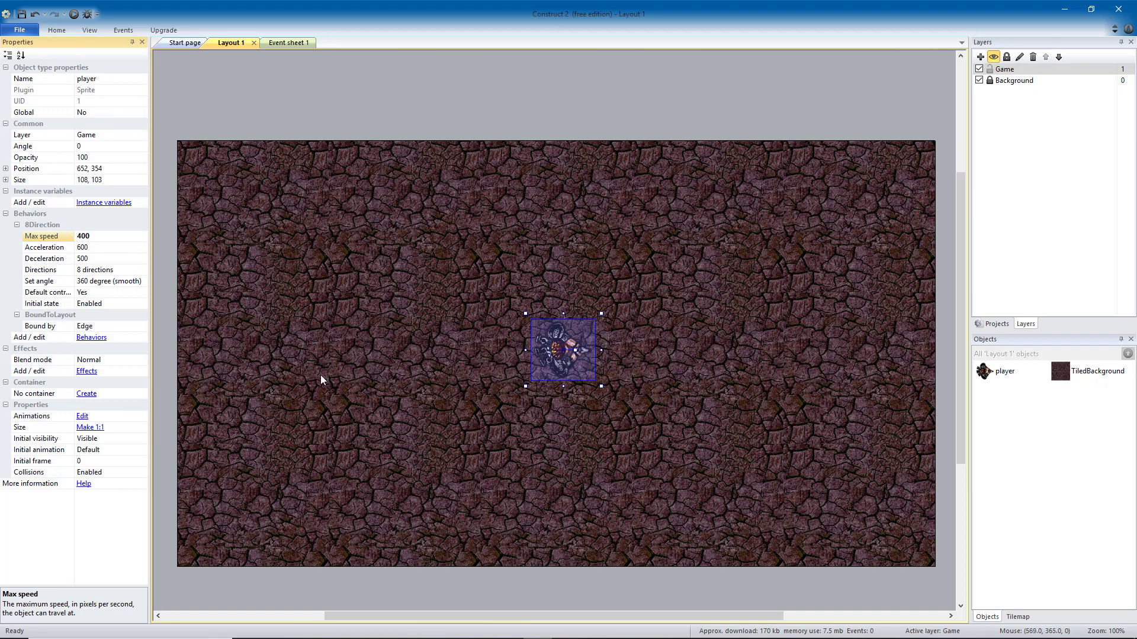
pyautogui.click(89, 326)
pyautogui.click(89, 326)
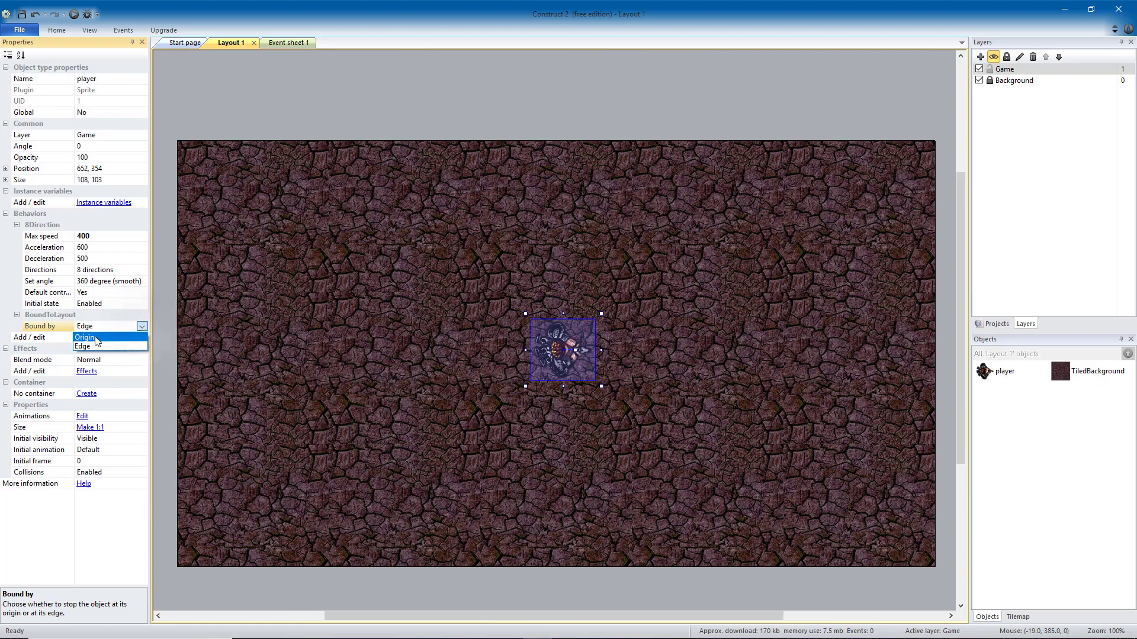
pyautogui.click(93, 346)
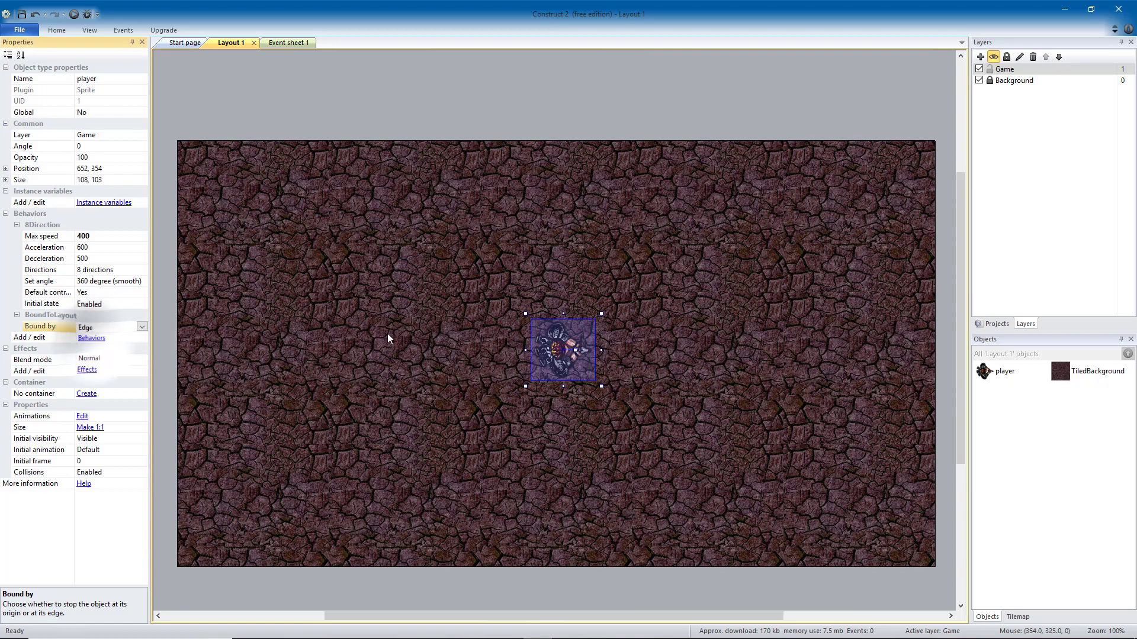
# Preview the layout again and test the player's movement at the new max speed
pyautogui.click(74, 14)
pyautogui.press('Right')
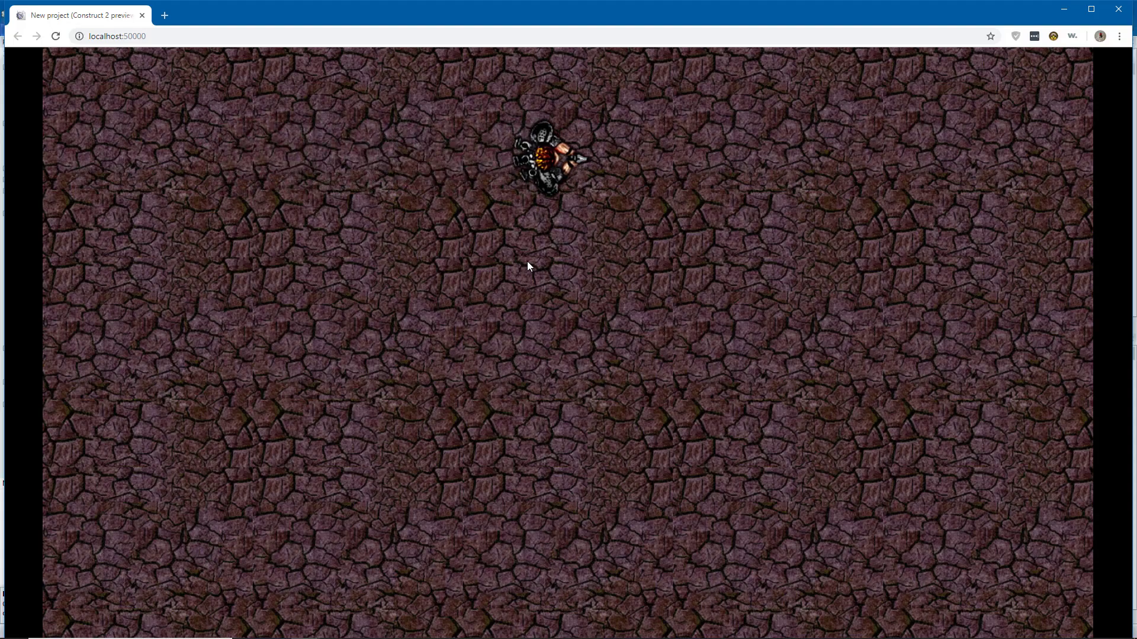
pyautogui.press('Down')
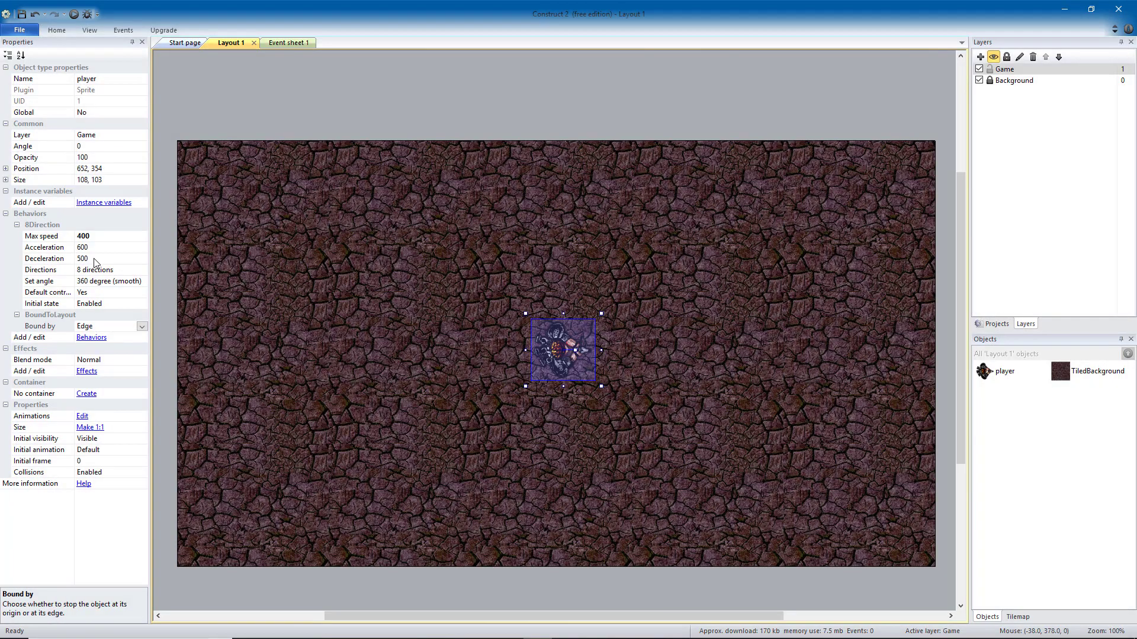
# Set both the acceleration and the deceleration of the player's 8Direction behavior to 10000
pyautogui.click(95, 260)
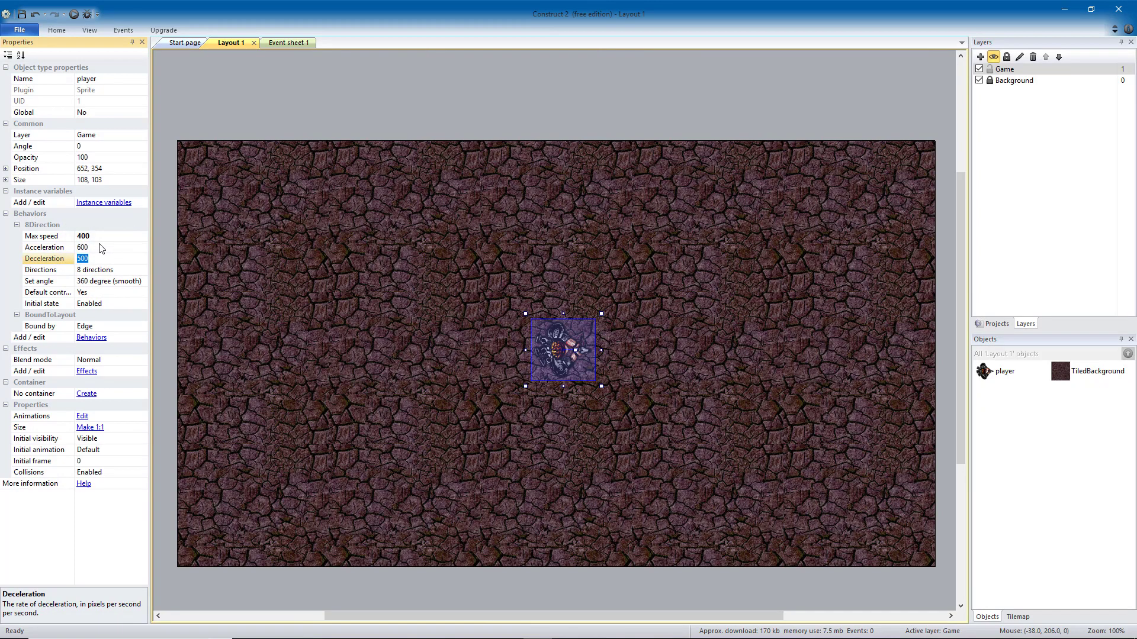
pyautogui.click(100, 247)
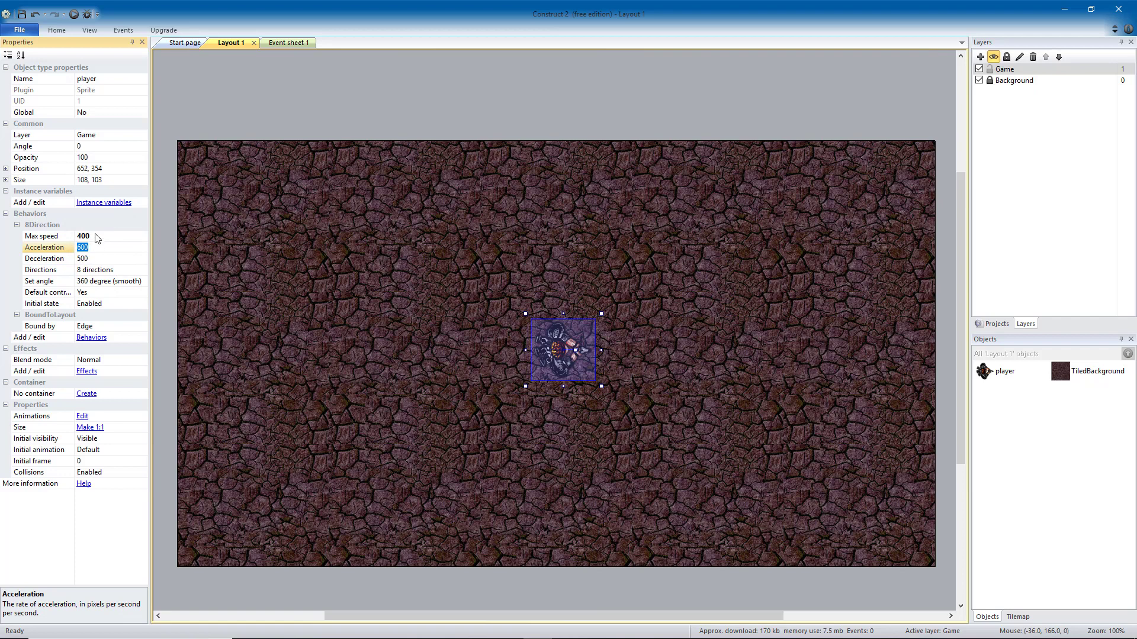
pyautogui.click(102, 256)
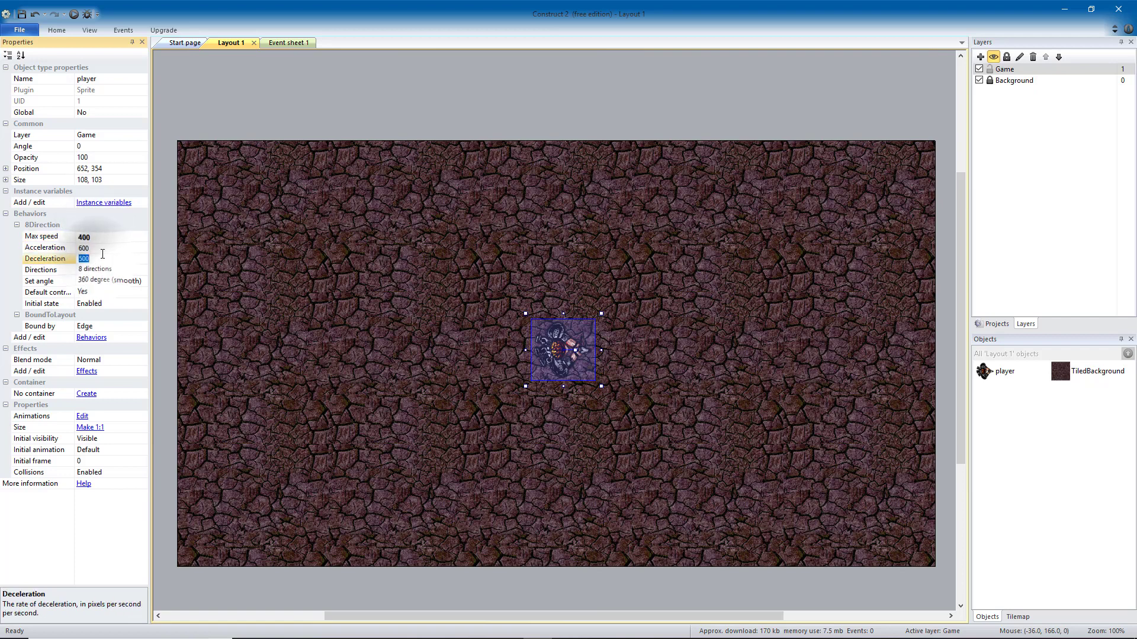
pyautogui.click(101, 236)
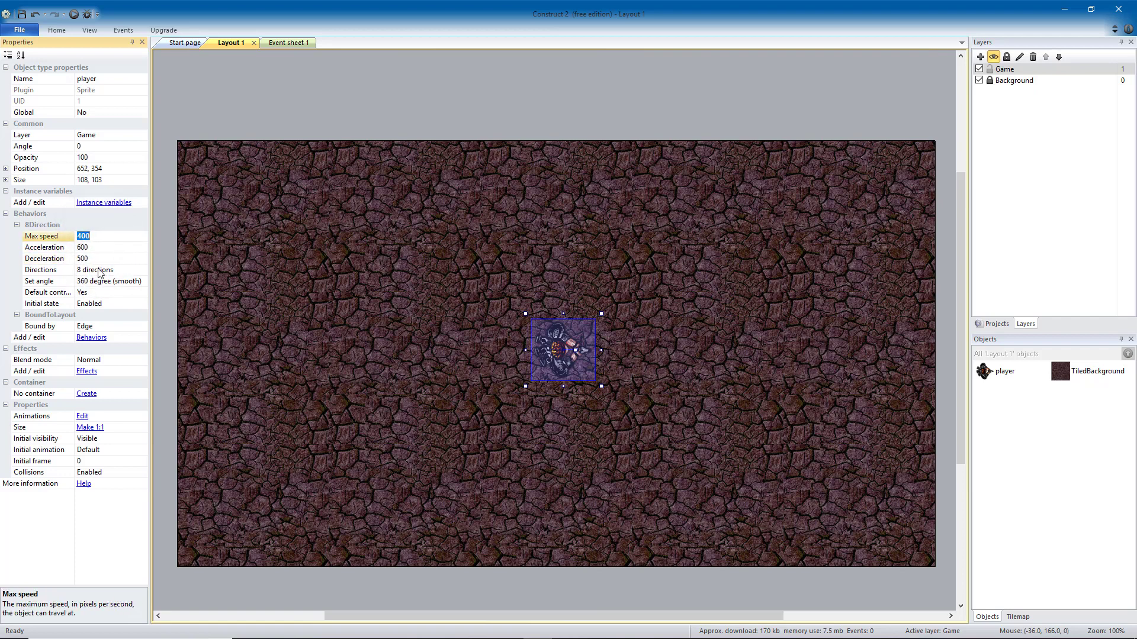
pyautogui.click(98, 249)
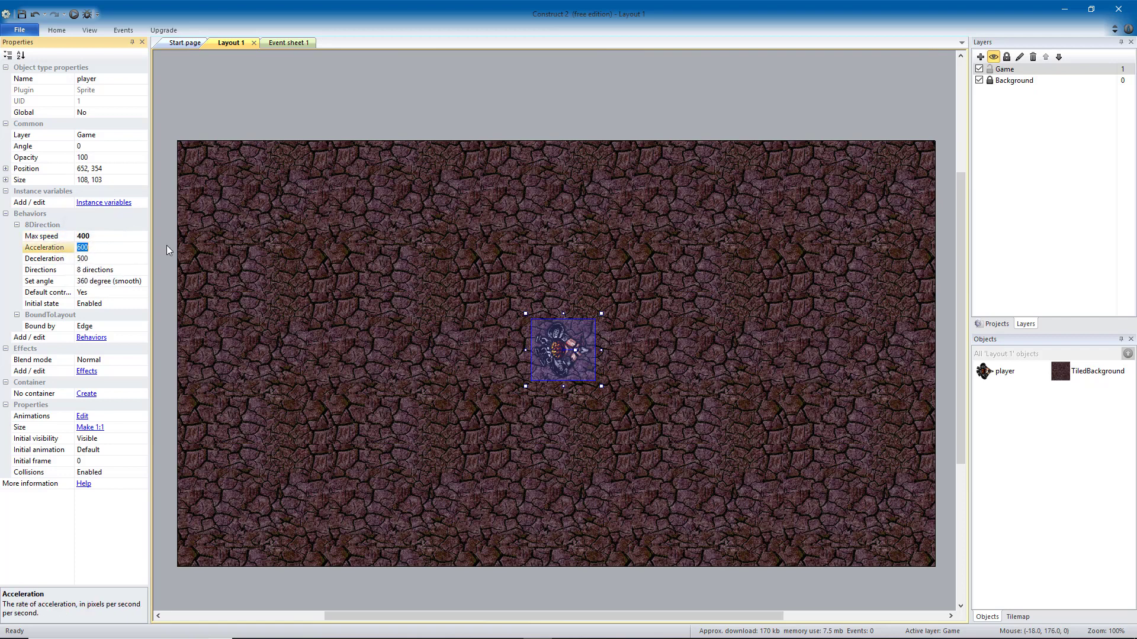
pyautogui.write('10000')
pyautogui.press('Tab')
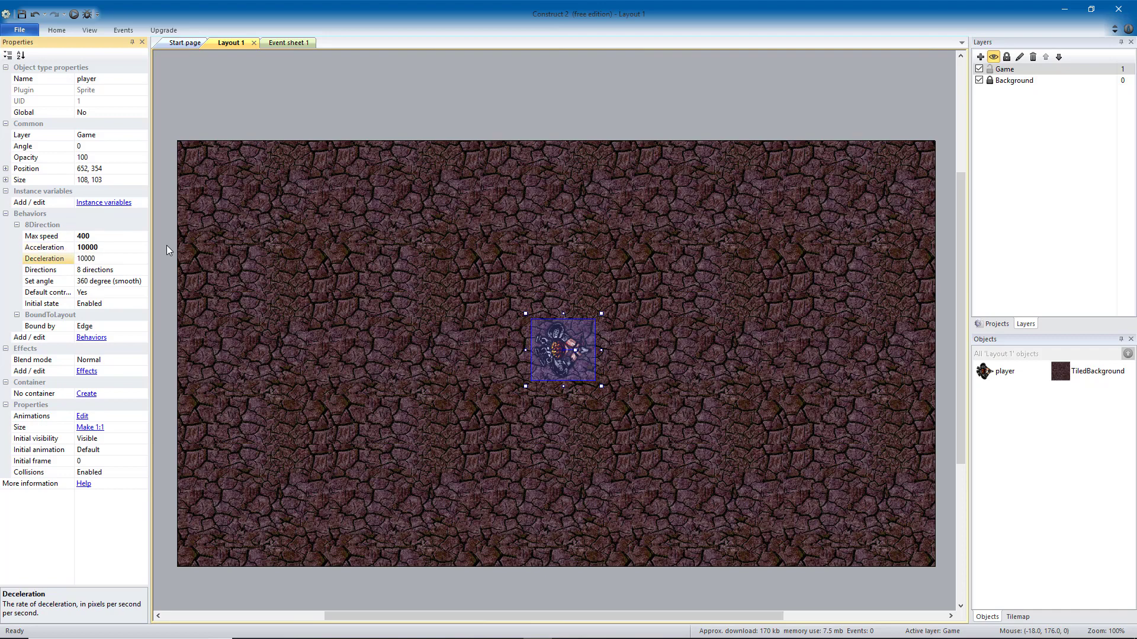
# Preview the layout and test the player's horizontal movement with the new acceleration and deceleration
pyautogui.click(74, 15)
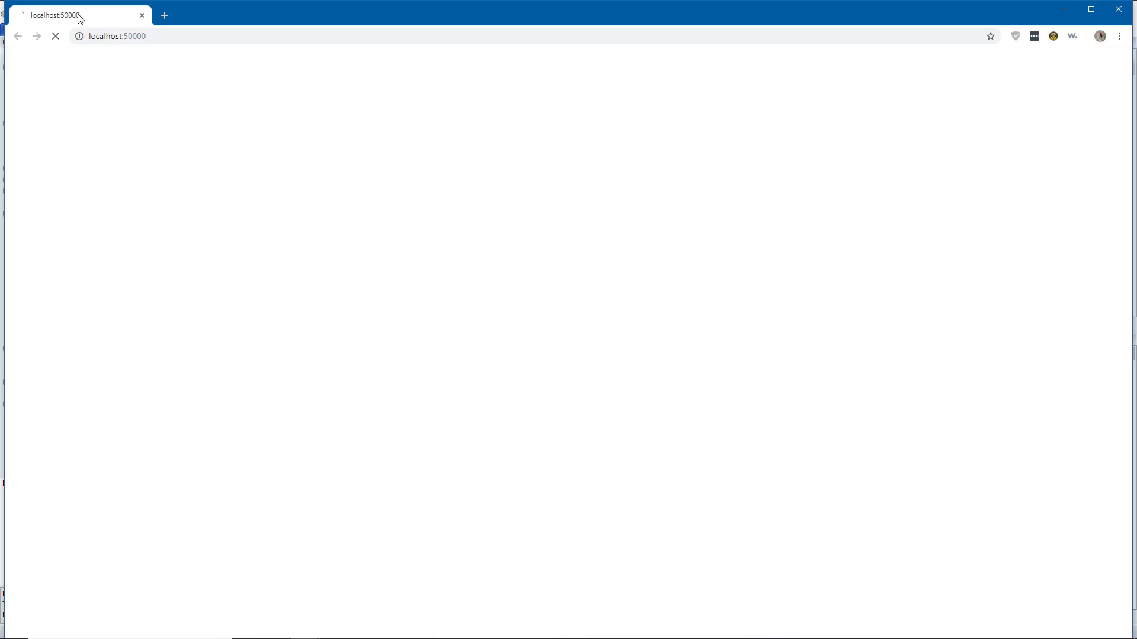
pyautogui.press('Right')
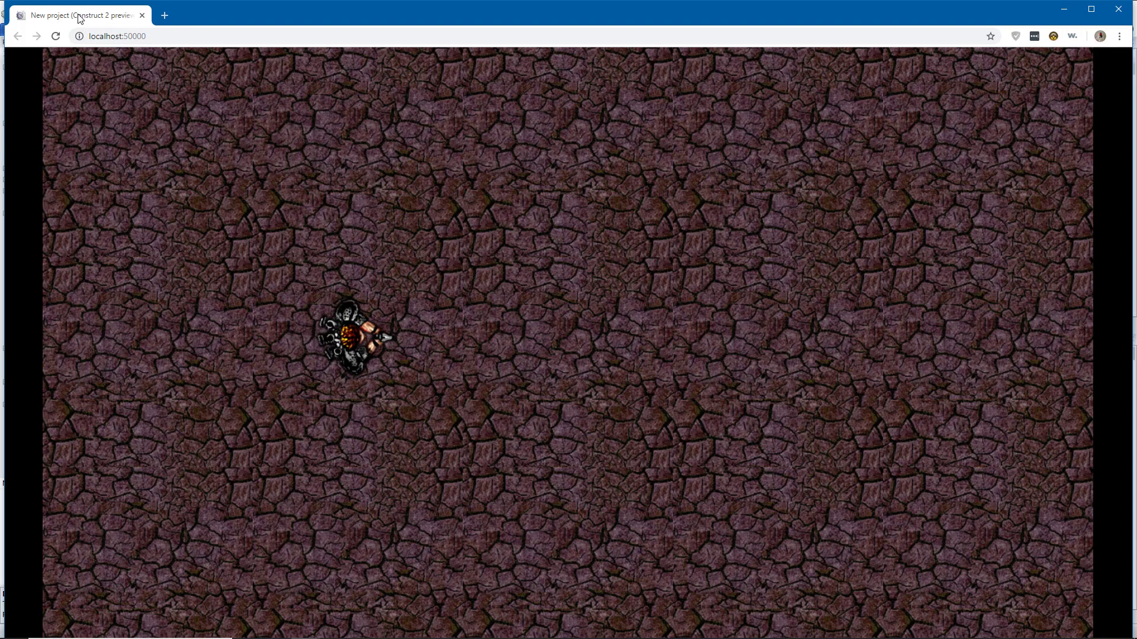
pyautogui.press('Right')
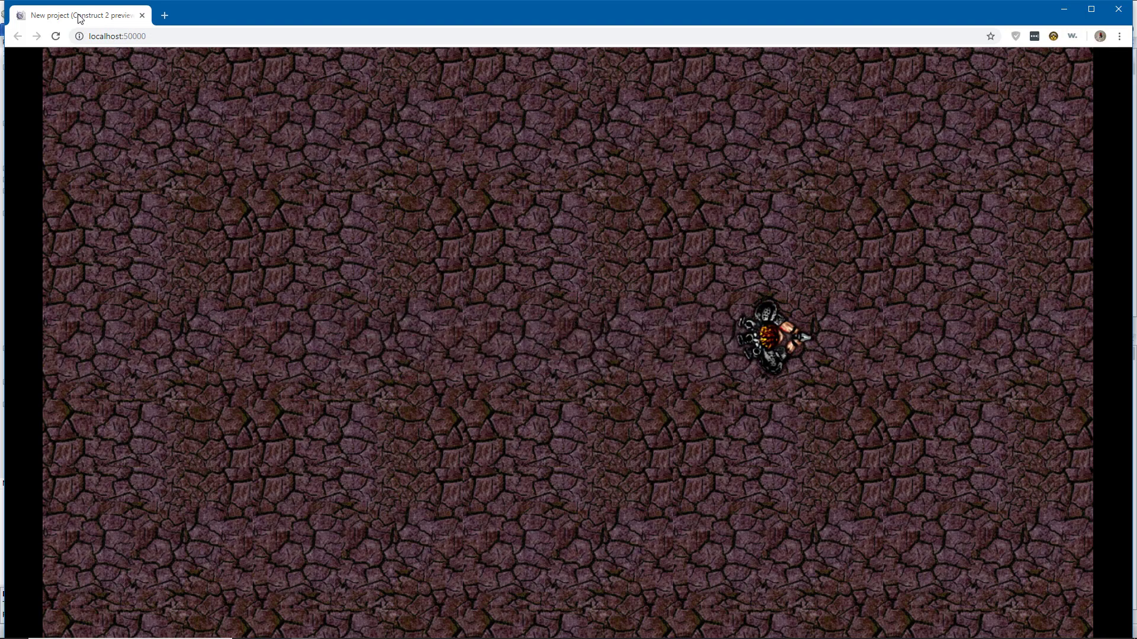
pyautogui.press('Left')
pyautogui.press('Left')
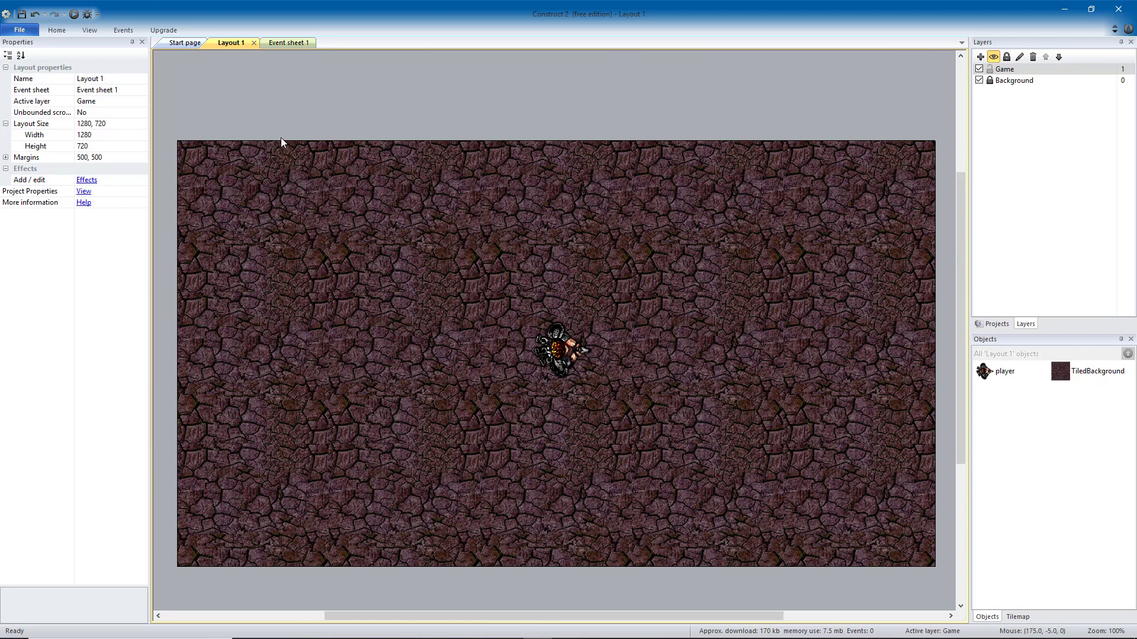
# Insert a new sprite outside the layout above its upper-left corner, using bullet.png as its image
pyautogui.doubleClick(282, 124)
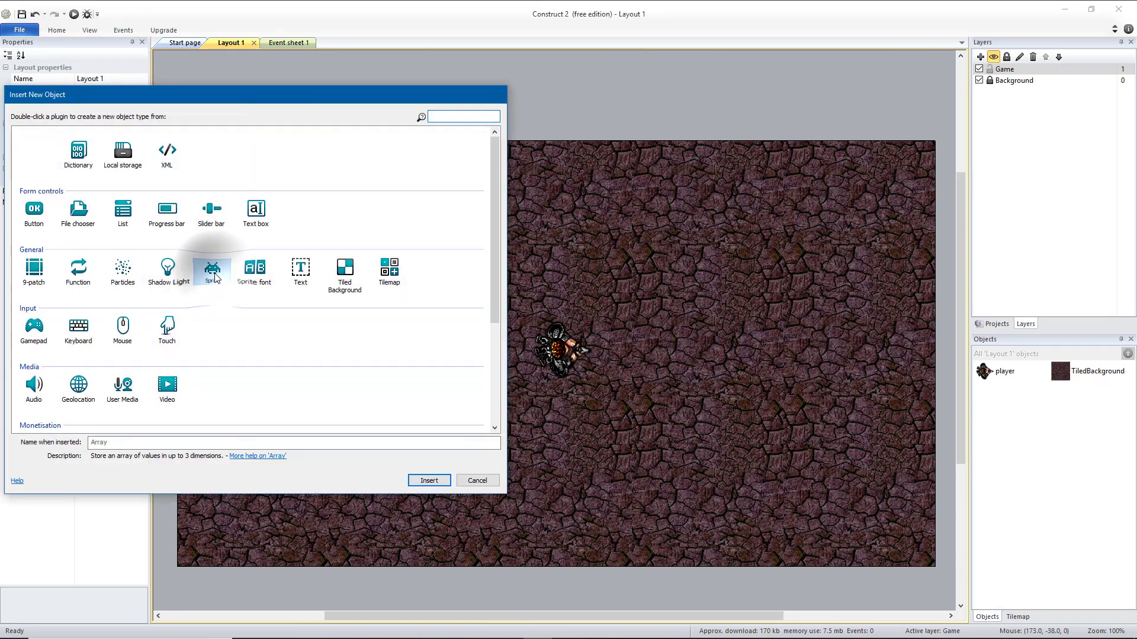
pyautogui.doubleClick(168, 269)
pyautogui.click(219, 114)
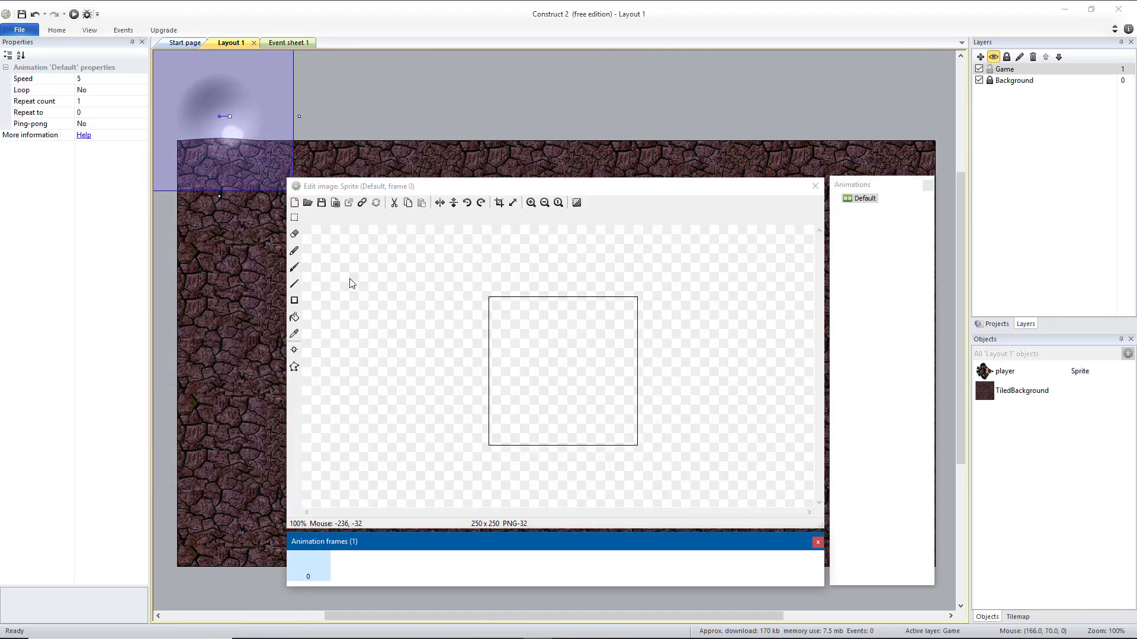
pyautogui.click(308, 202)
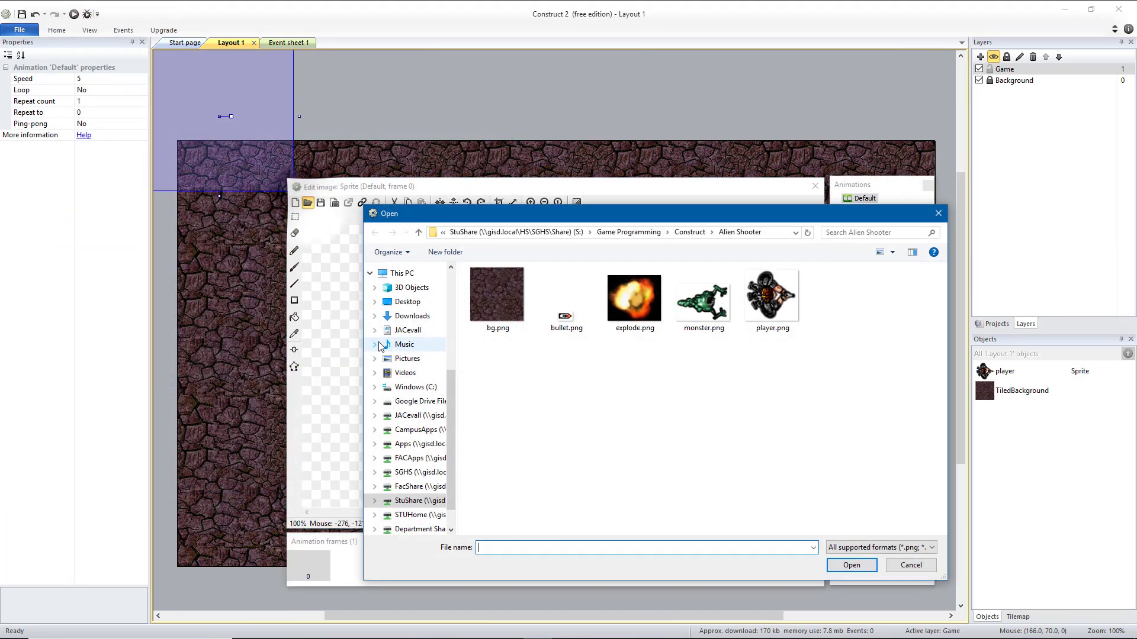
pyautogui.doubleClick(577, 327)
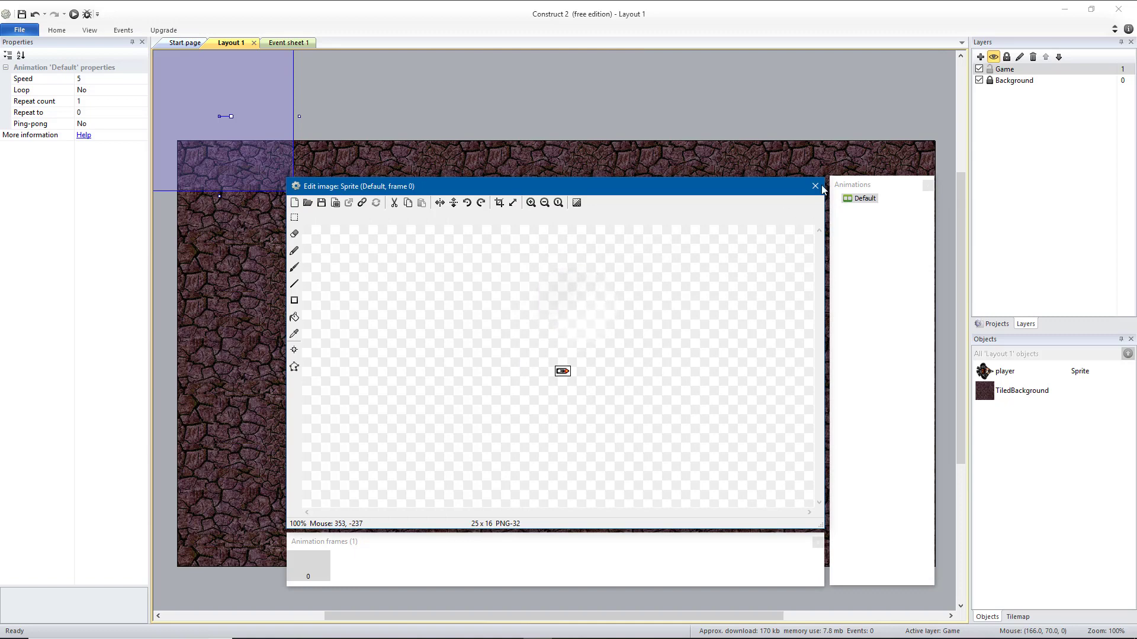
pyautogui.click(816, 187)
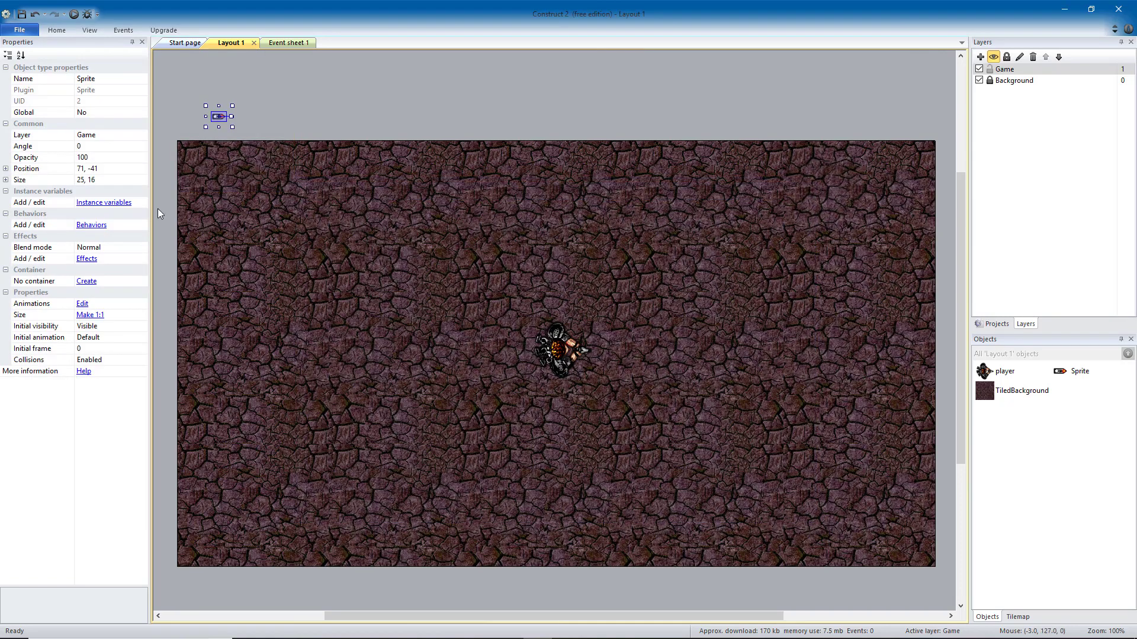
# Rename the new sprite as bullet
pyautogui.click(92, 78)
pyautogui.write('bullet')
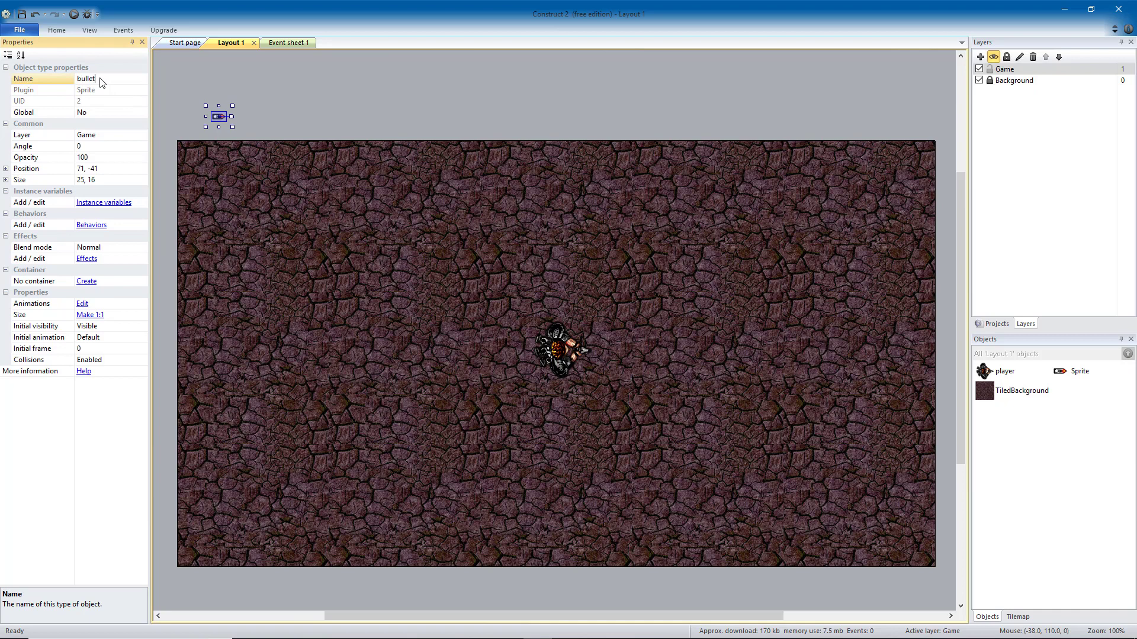
pyautogui.press('Return')
# Add the Bullet and Destroy outside layout behaviors to the bullet sprite and close the behaviors list
pyautogui.click(83, 226)
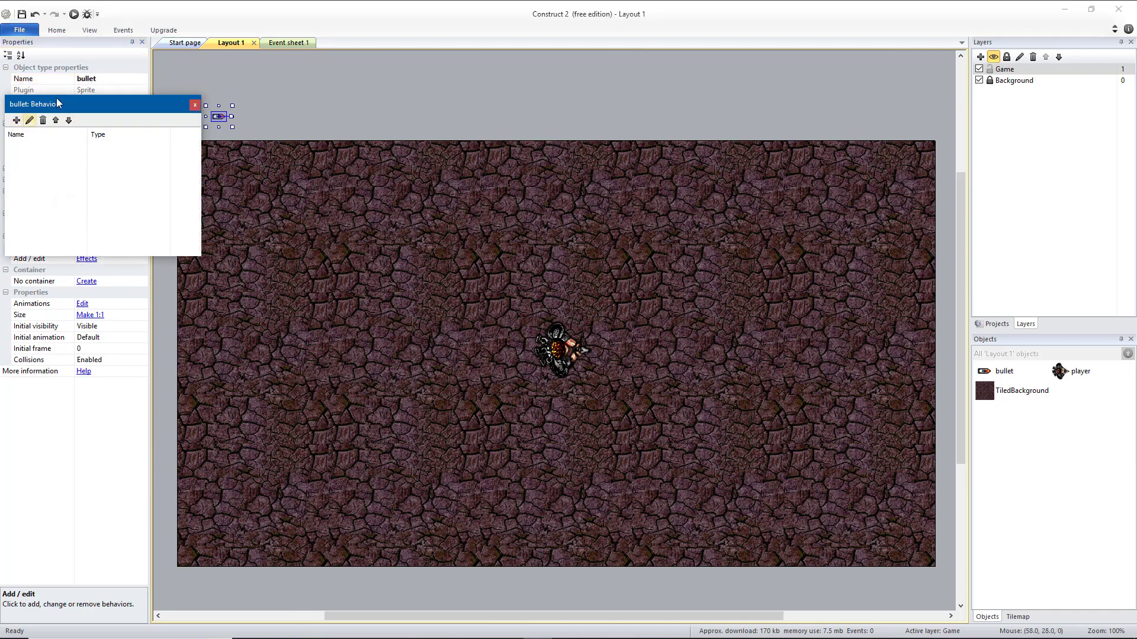
pyautogui.moveTo(58, 103); pyautogui.dragTo(472, 201)
pyautogui.click(430, 218)
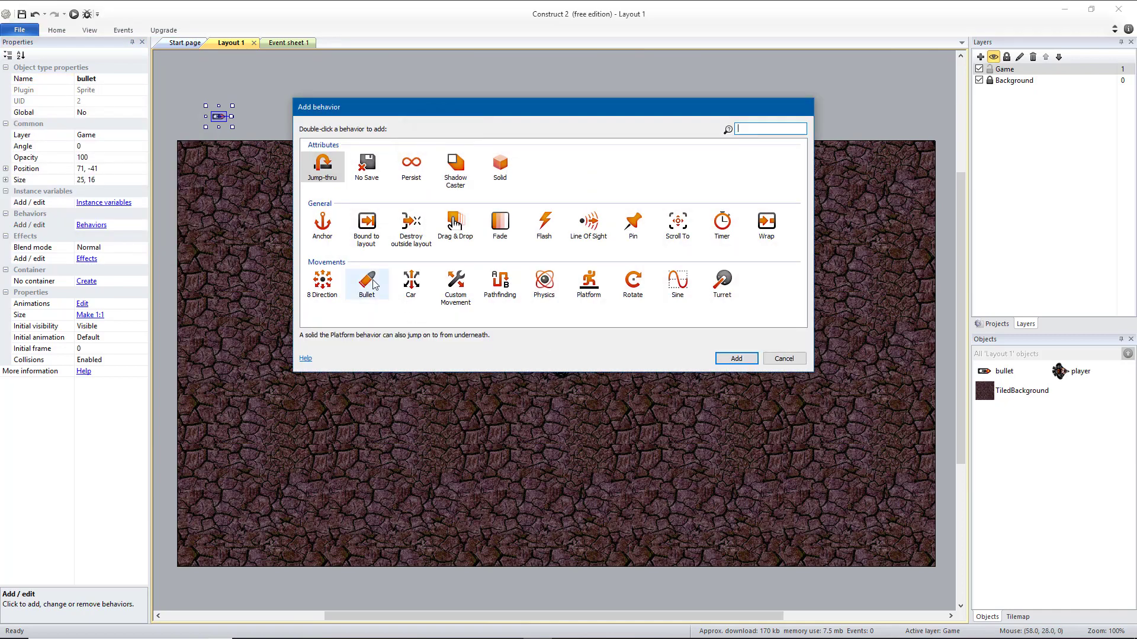
pyautogui.doubleClick(366, 281)
pyautogui.click(437, 148)
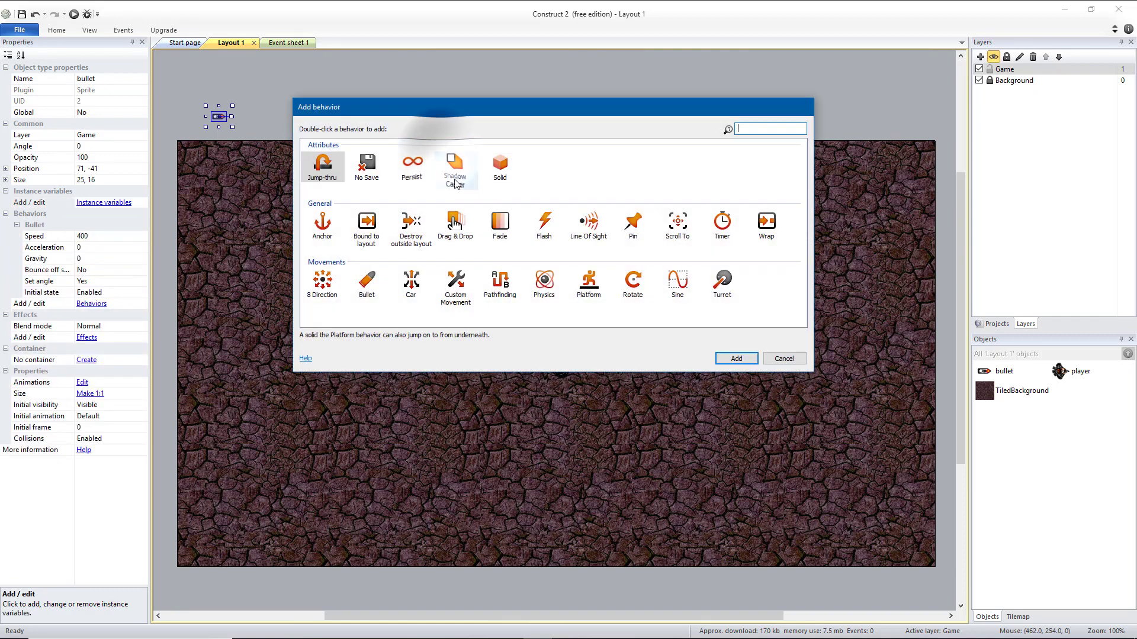
pyautogui.doubleClick(410, 223)
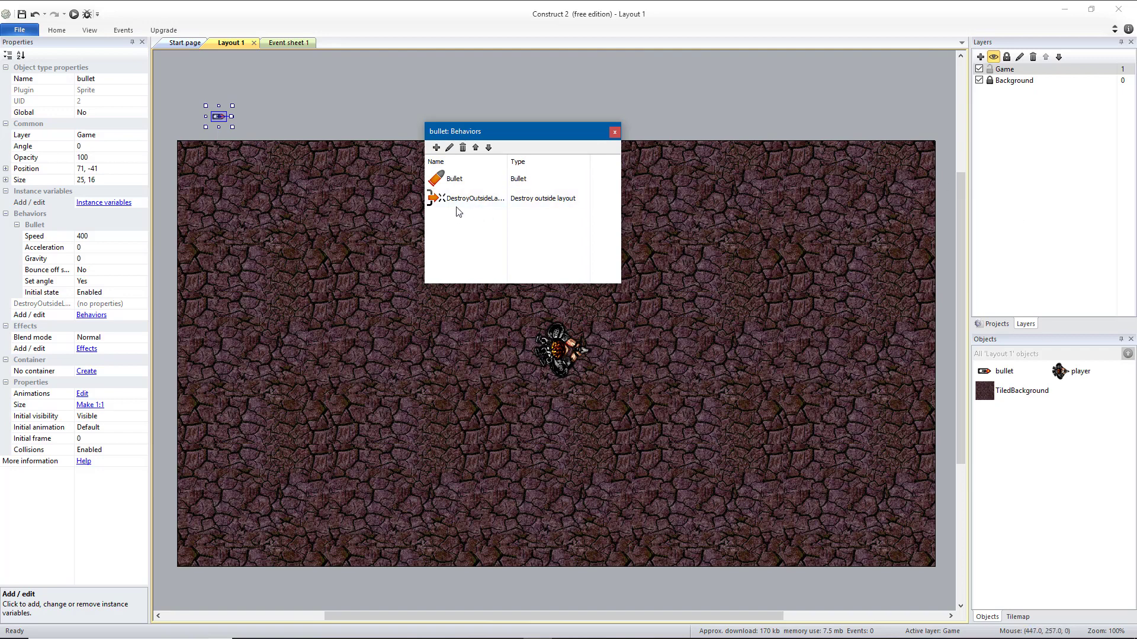
pyautogui.click(471, 198)
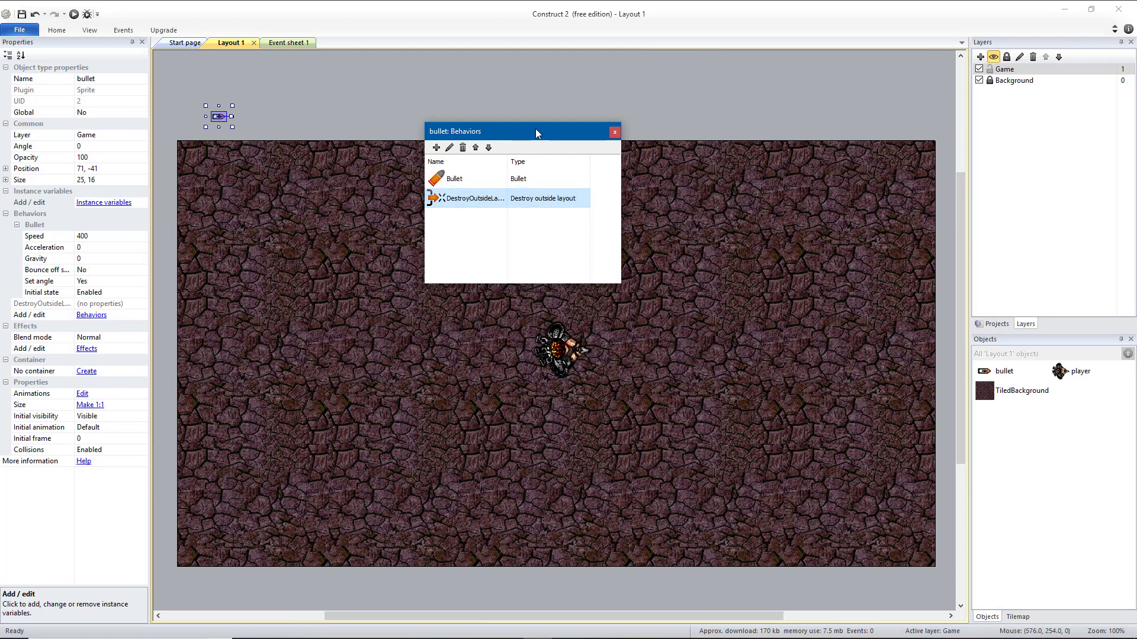
pyautogui.click(615, 132)
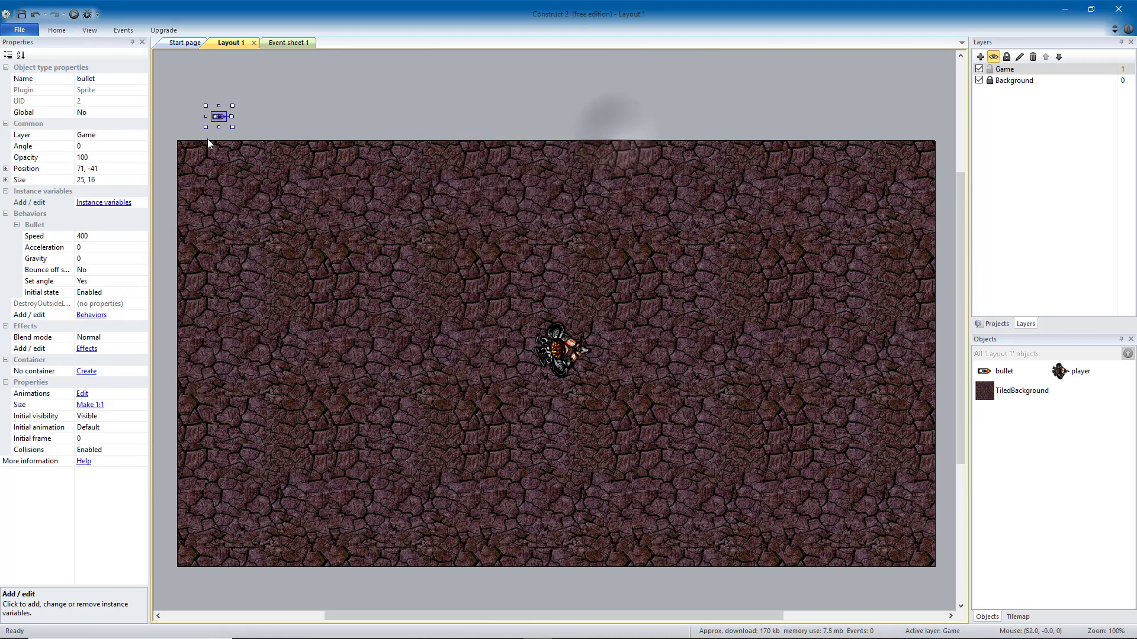
# Move the bullet inside the layout to about 527, 248 and preview its flight
pyautogui.click(217, 120)
pyautogui.moveTo(216, 119); pyautogui.dragTo(488, 290)
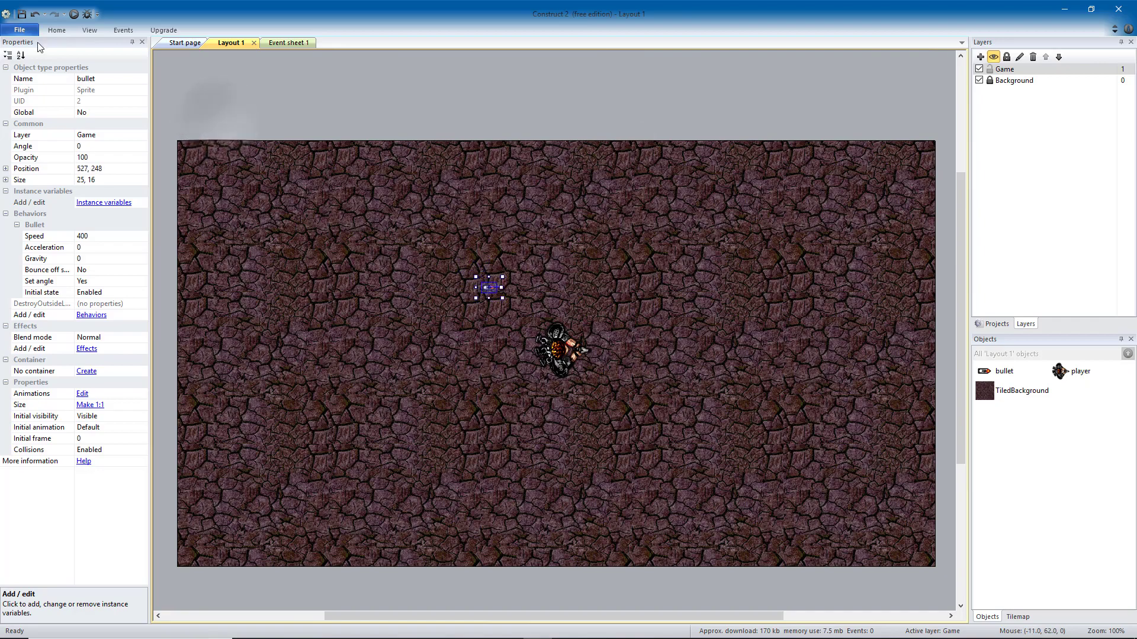
pyautogui.click(74, 14)
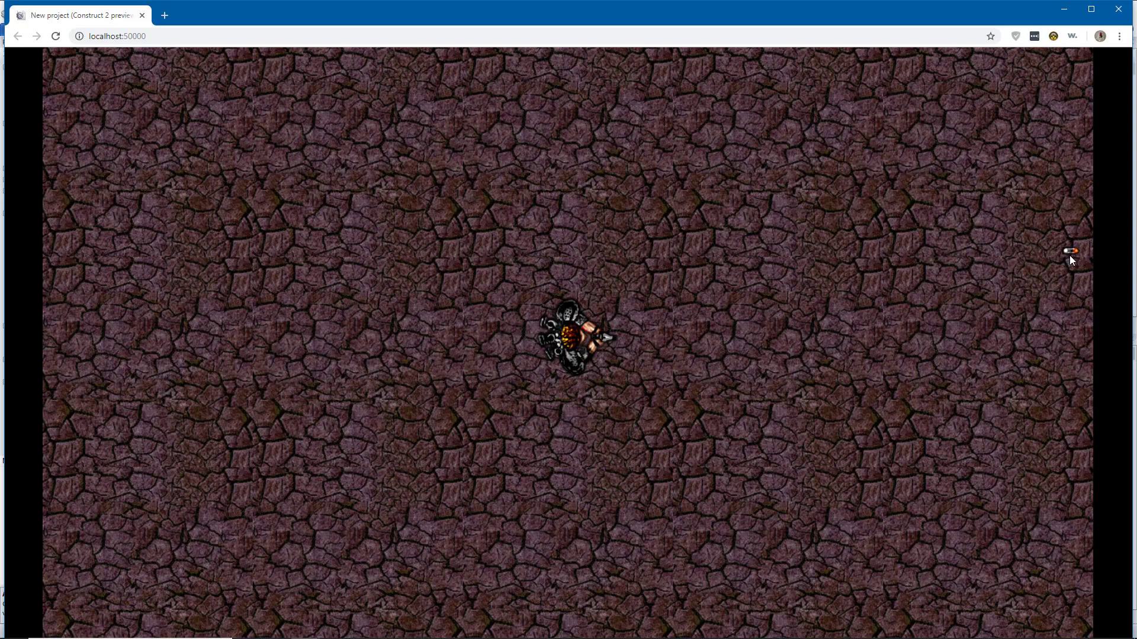
pyautogui.hotkey('ctrl', 'w')
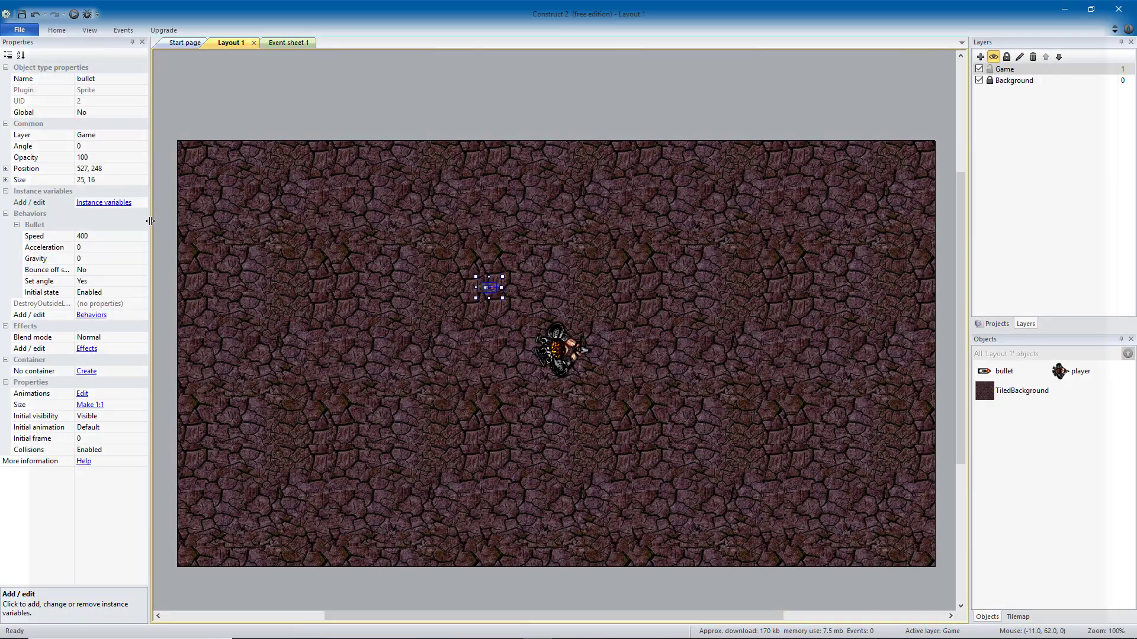
# Set the bullet's speed to 1000 and run the layout in debug mode to inspect the bullet object's instances
pyautogui.click(106, 236)
pyautogui.write('10')
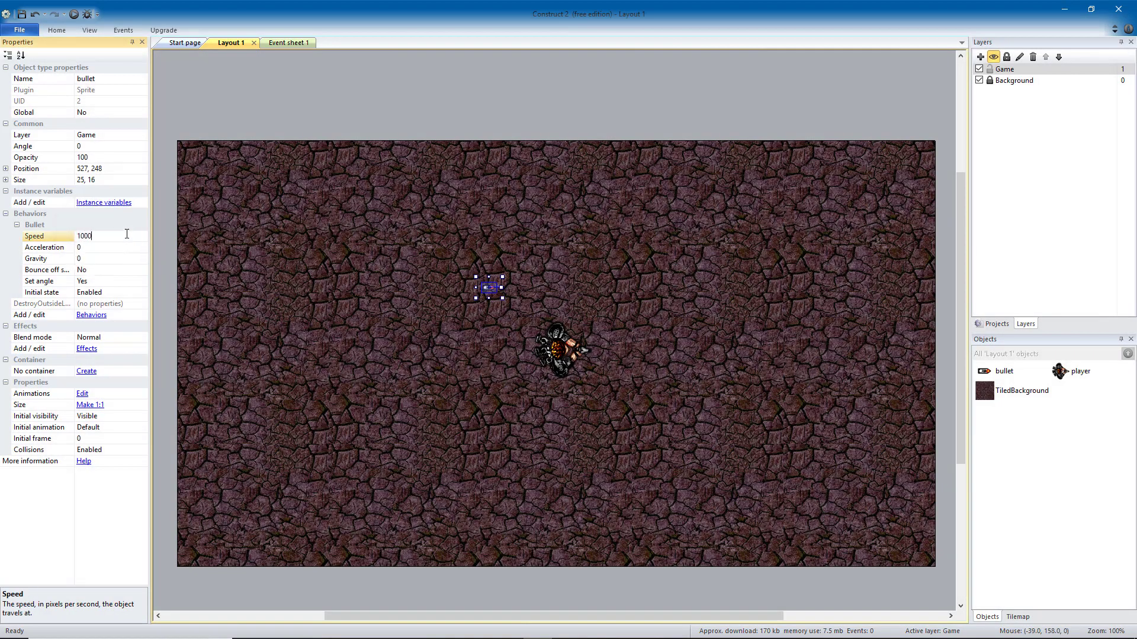
pyautogui.click(86, 14)
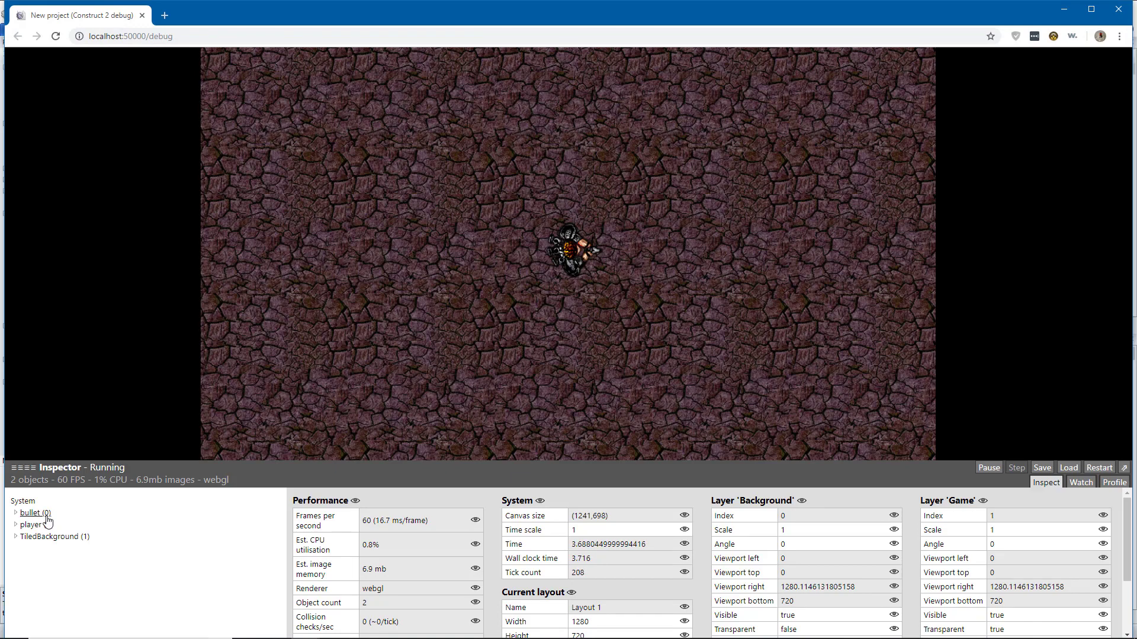
pyautogui.click(55, 36)
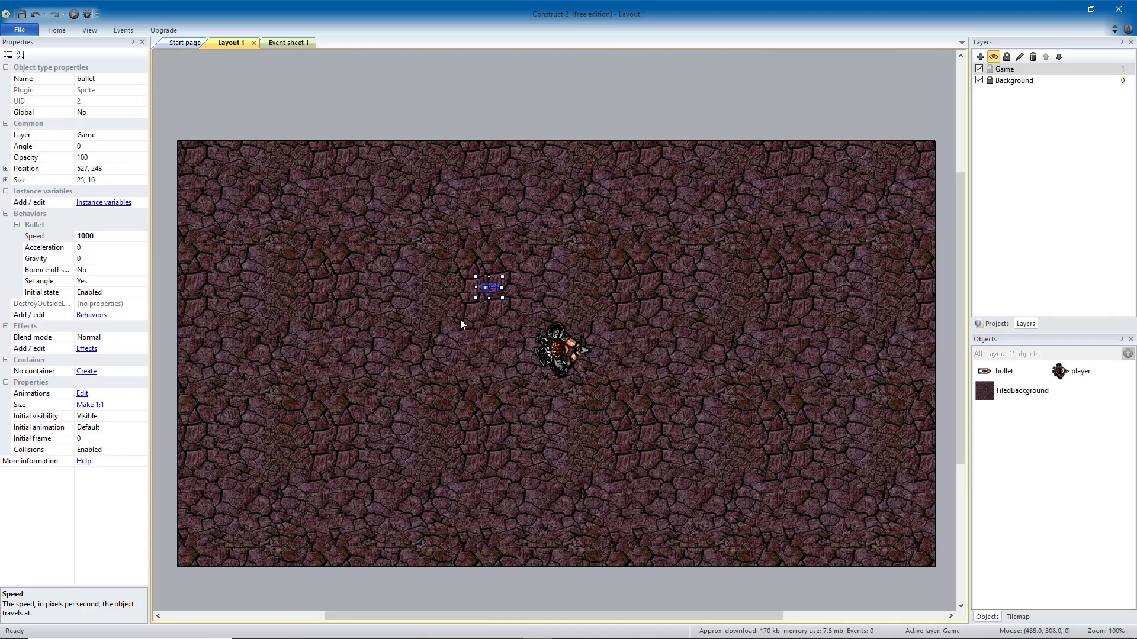
# Move the bullet sprite back outside the layout, just above its upper-left corner
pyautogui.click(468, 332)
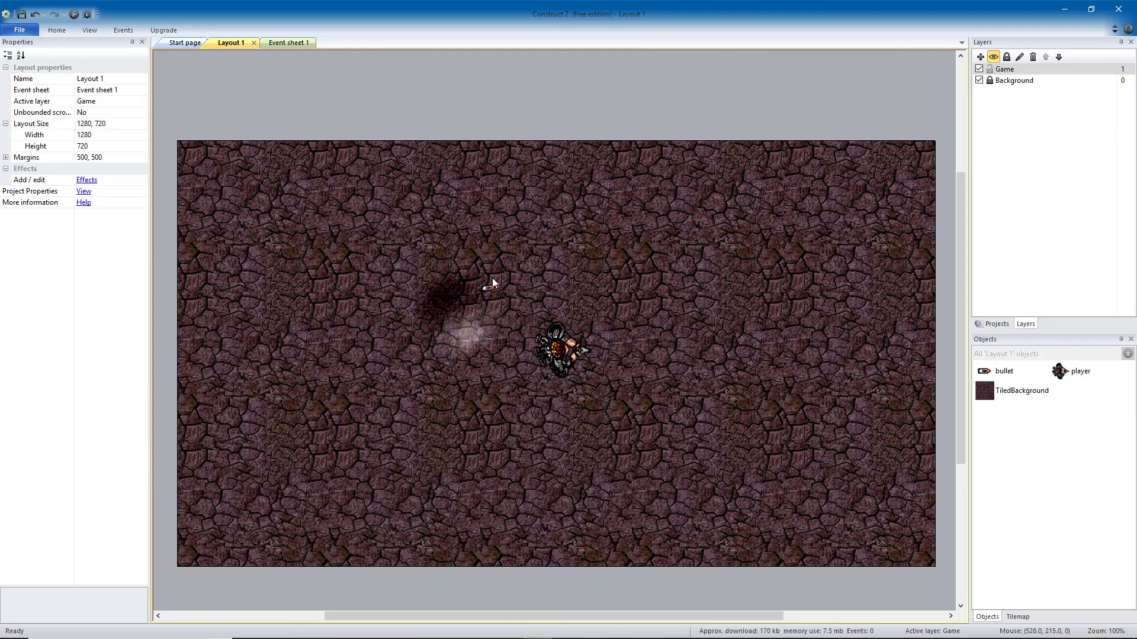
pyautogui.click(489, 288)
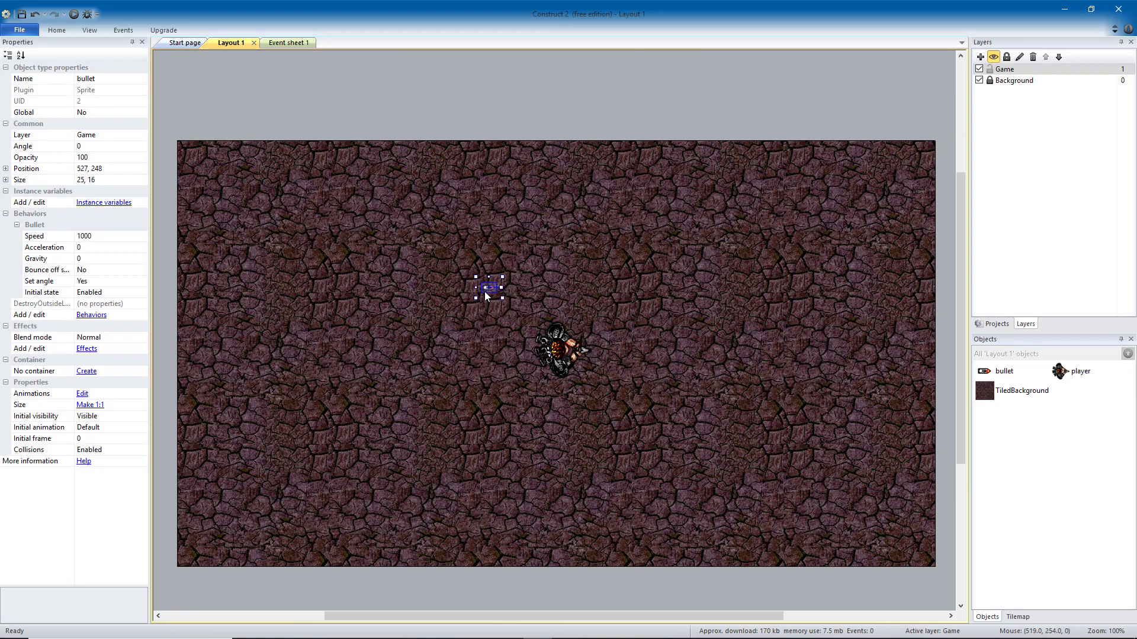
pyautogui.moveTo(485, 294); pyautogui.dragTo(207, 125)
# Insert a Mouse object into the project
pyautogui.doubleClick(350, 115)
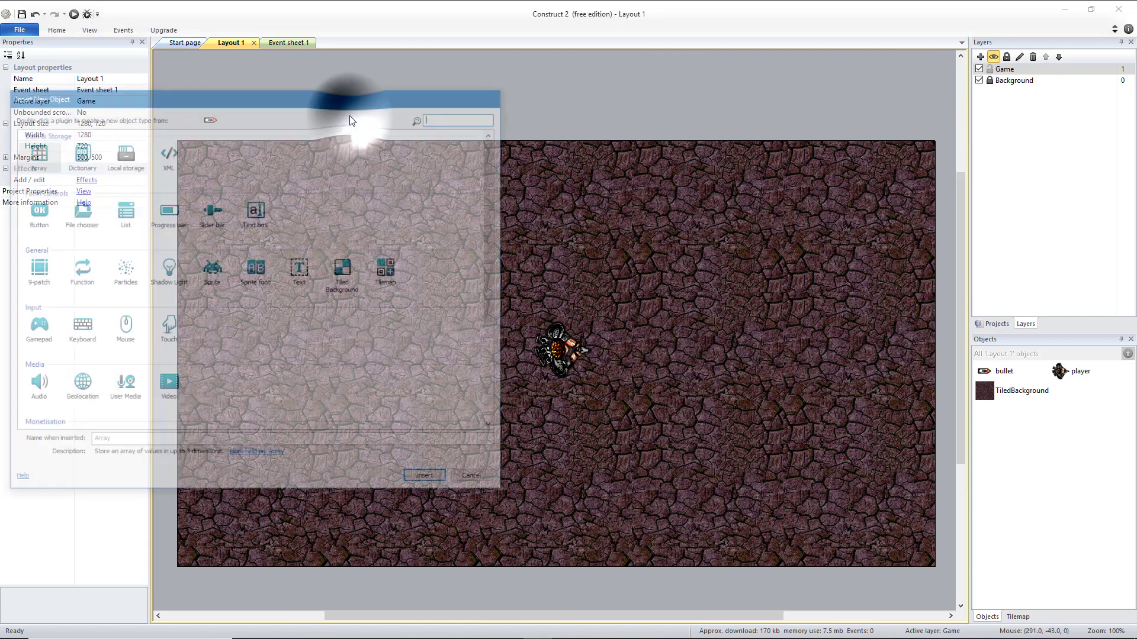
pyautogui.scroll(-3, 189, 261)
pyautogui.scroll(3, 182, 286)
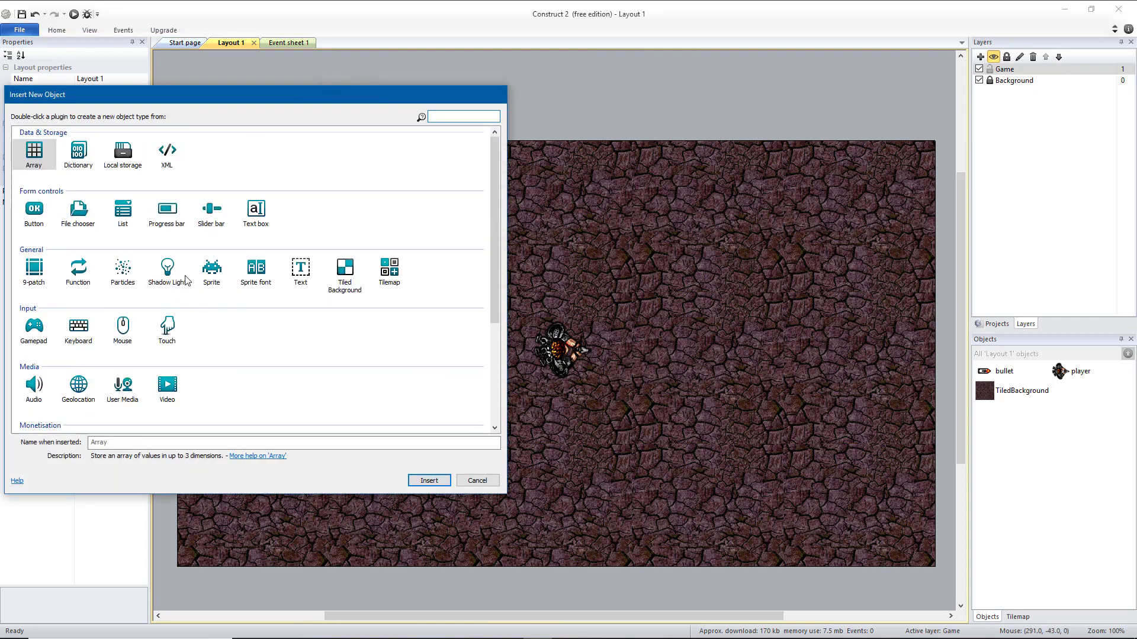
pyautogui.doubleClick(122, 329)
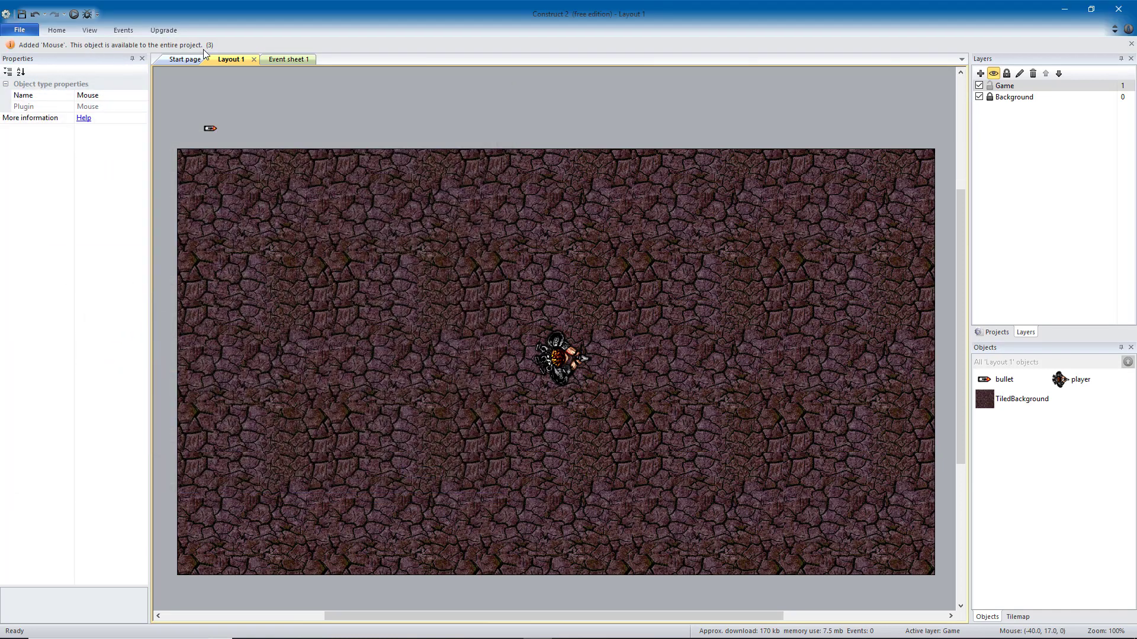
# Add an event to Event sheet 1 with the Mouse On click condition for the Left button and click type Clicked
pyautogui.click(286, 59)
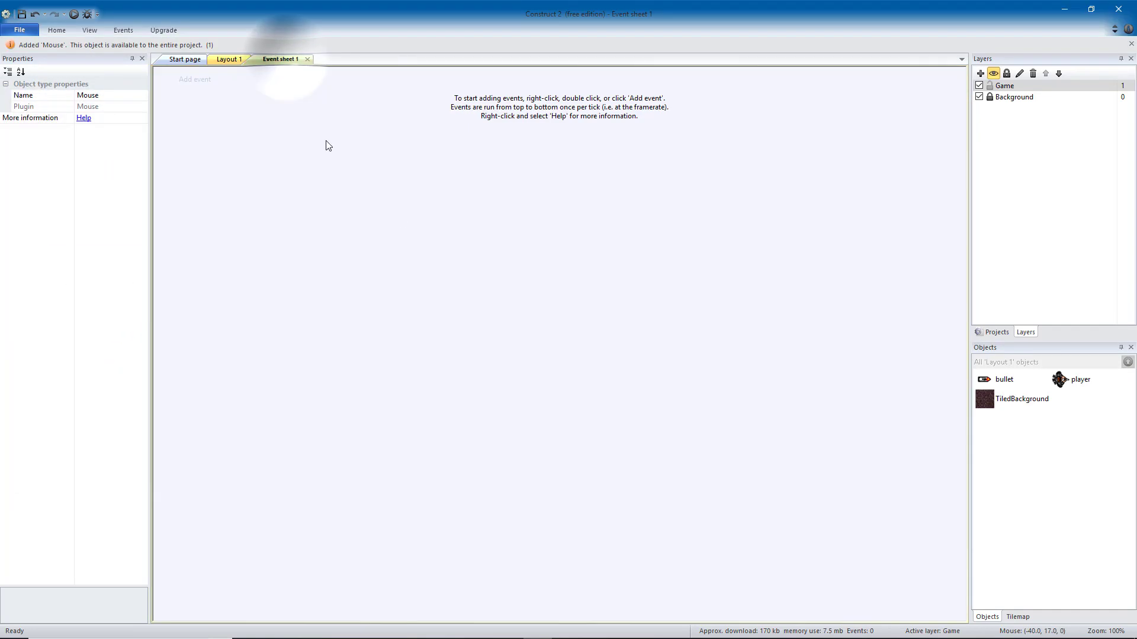
pyautogui.click(201, 65)
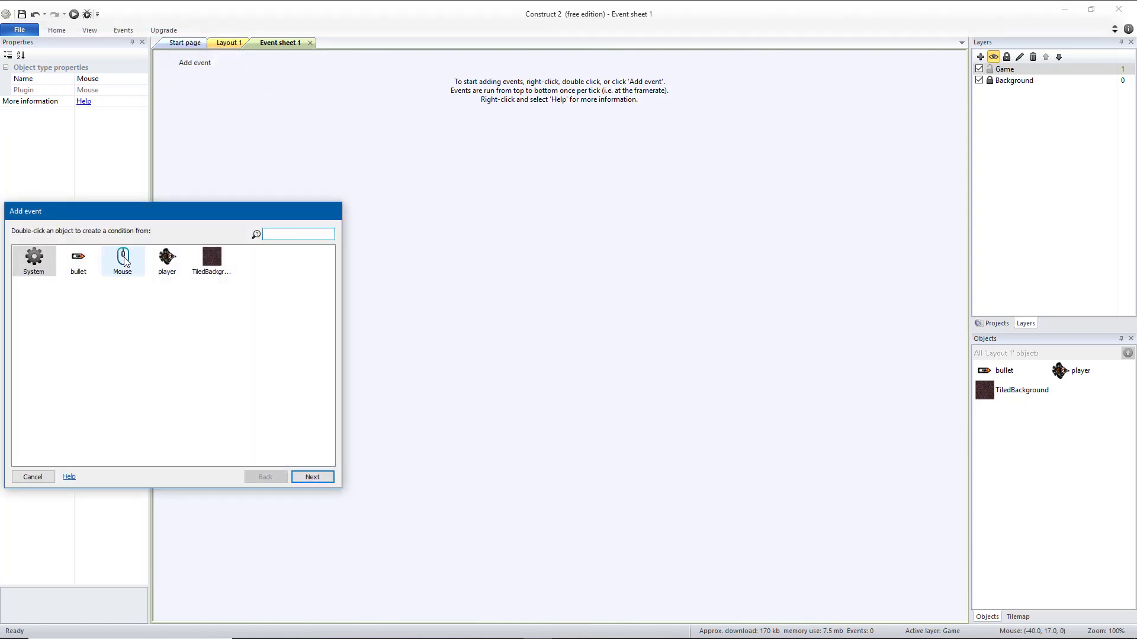
pyautogui.doubleClick(123, 261)
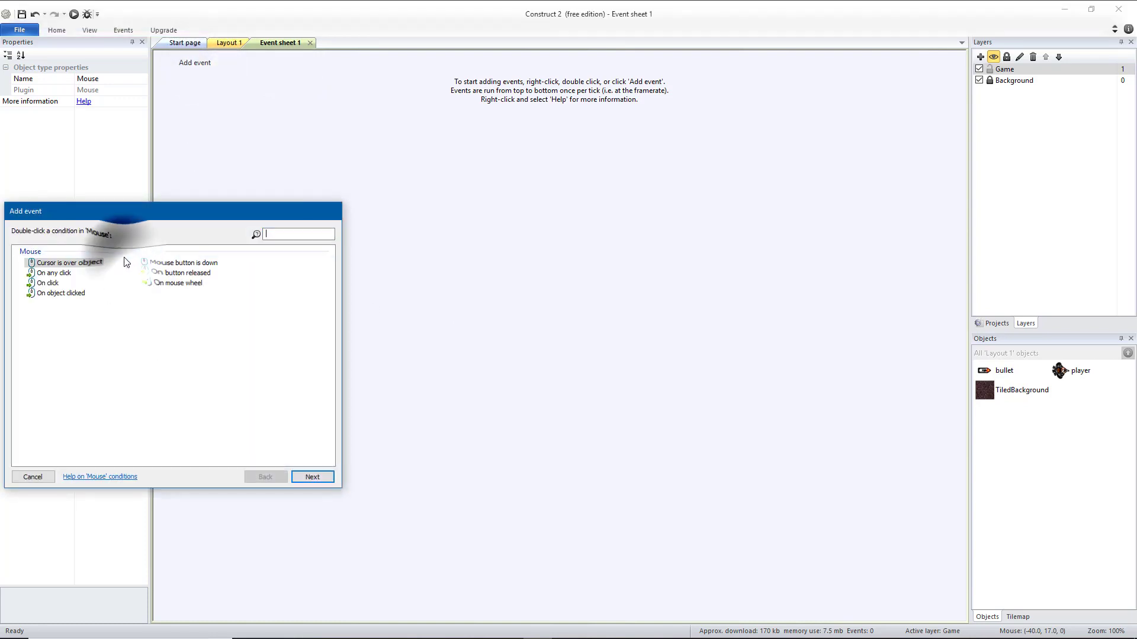
pyautogui.click(48, 283)
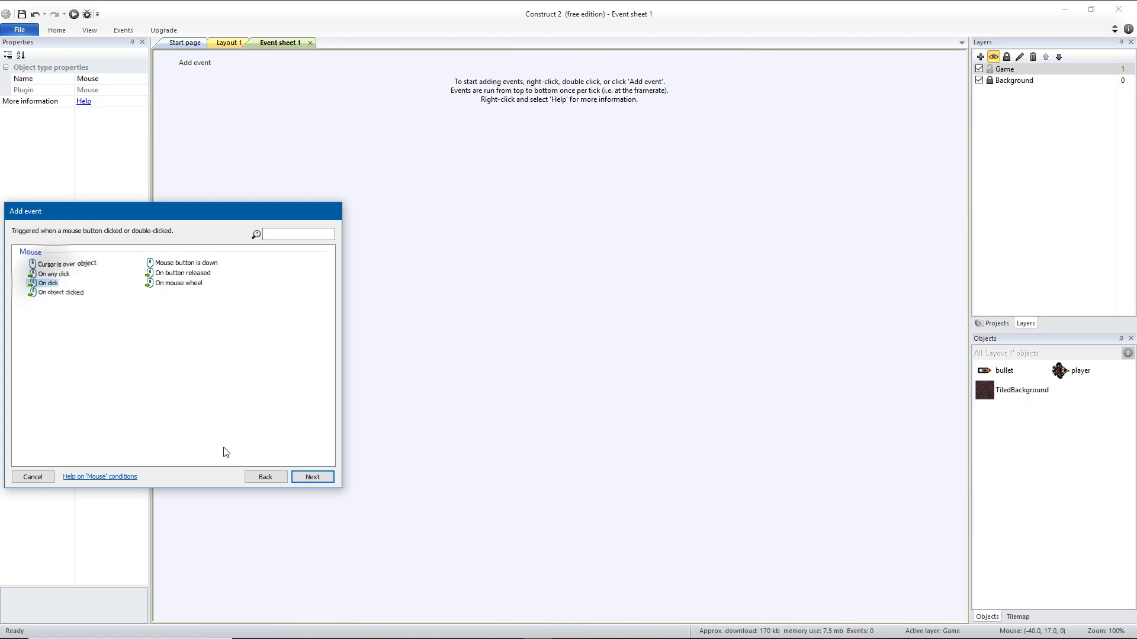
pyautogui.click(312, 477)
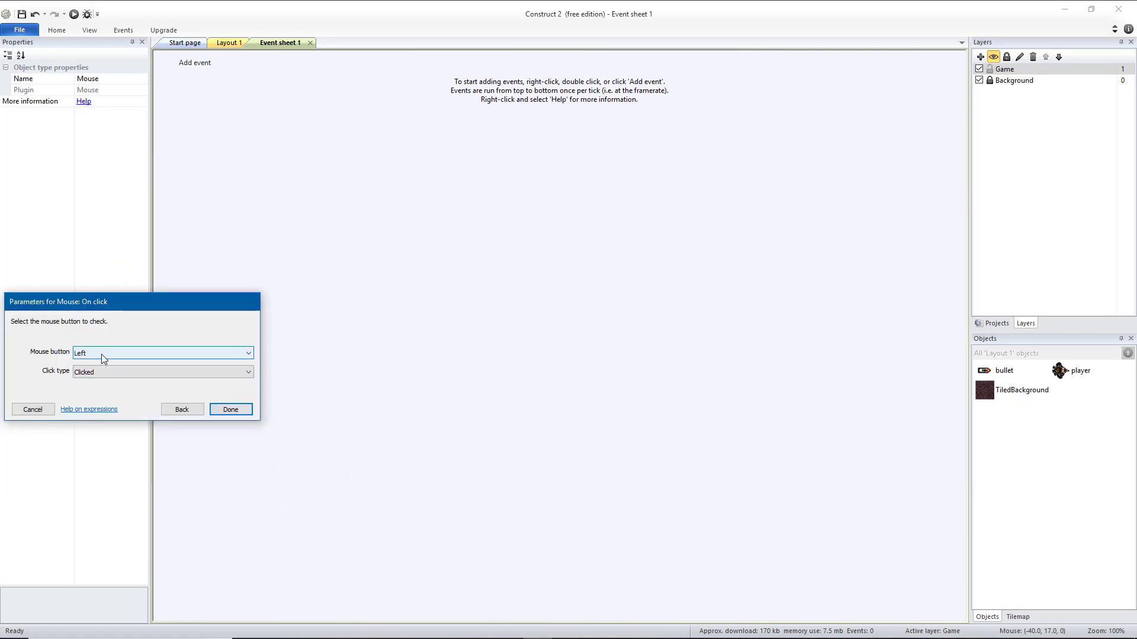
pyautogui.click(106, 356)
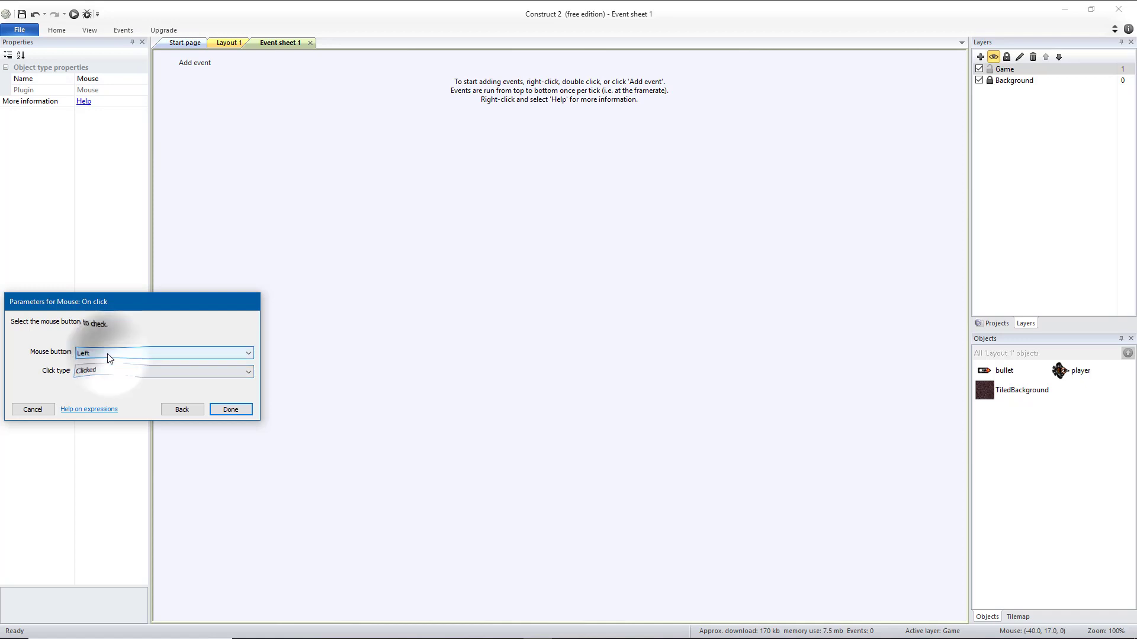
pyautogui.click(115, 364)
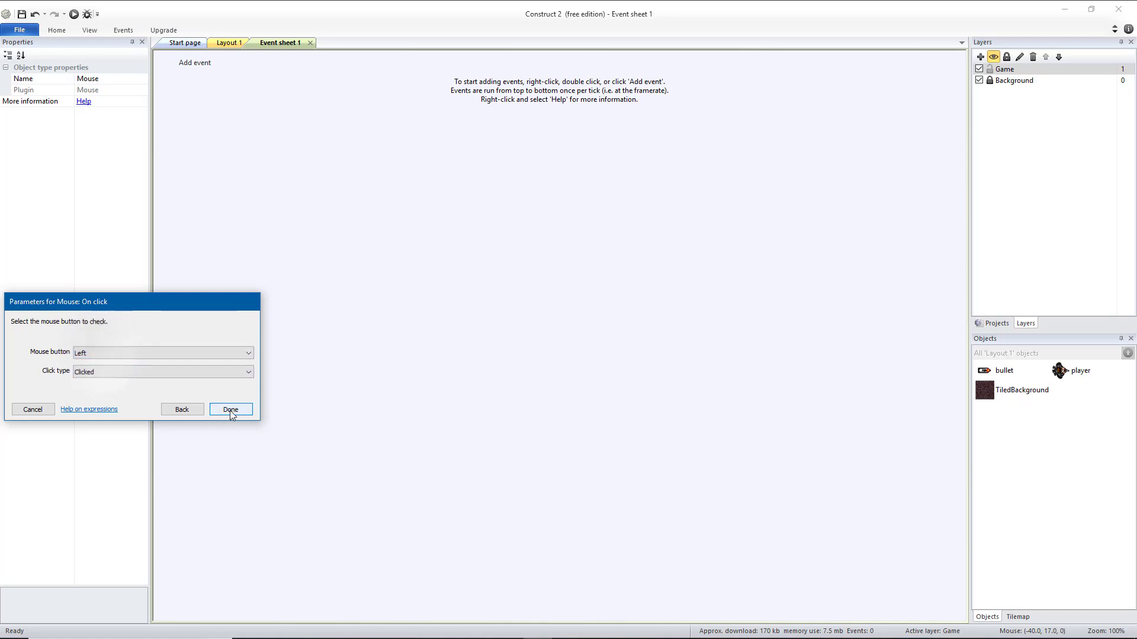
pyautogui.click(230, 410)
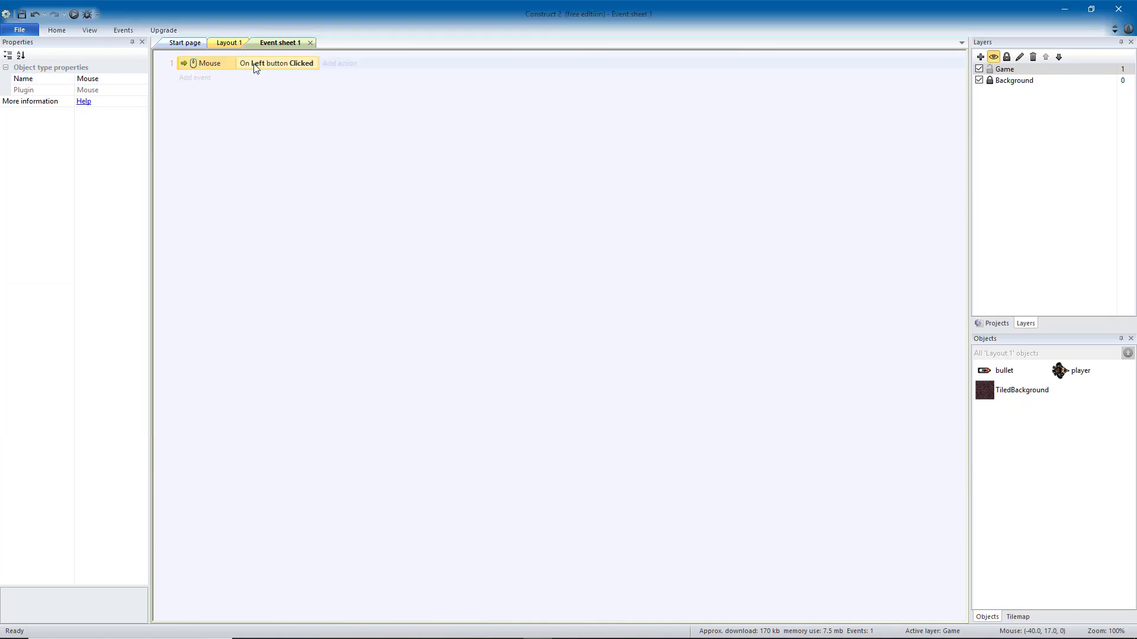
# Add a player Spawn another object action to the left-click event, creating bullet on layer 1 at image point 0
pyautogui.click(343, 64)
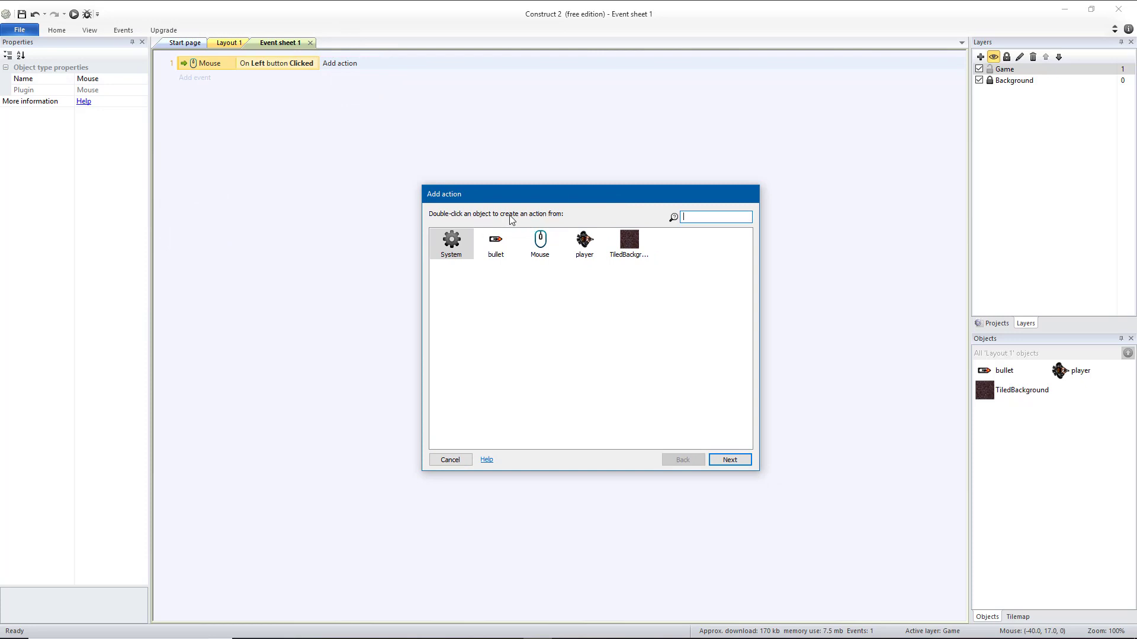
pyautogui.doubleClick(586, 241)
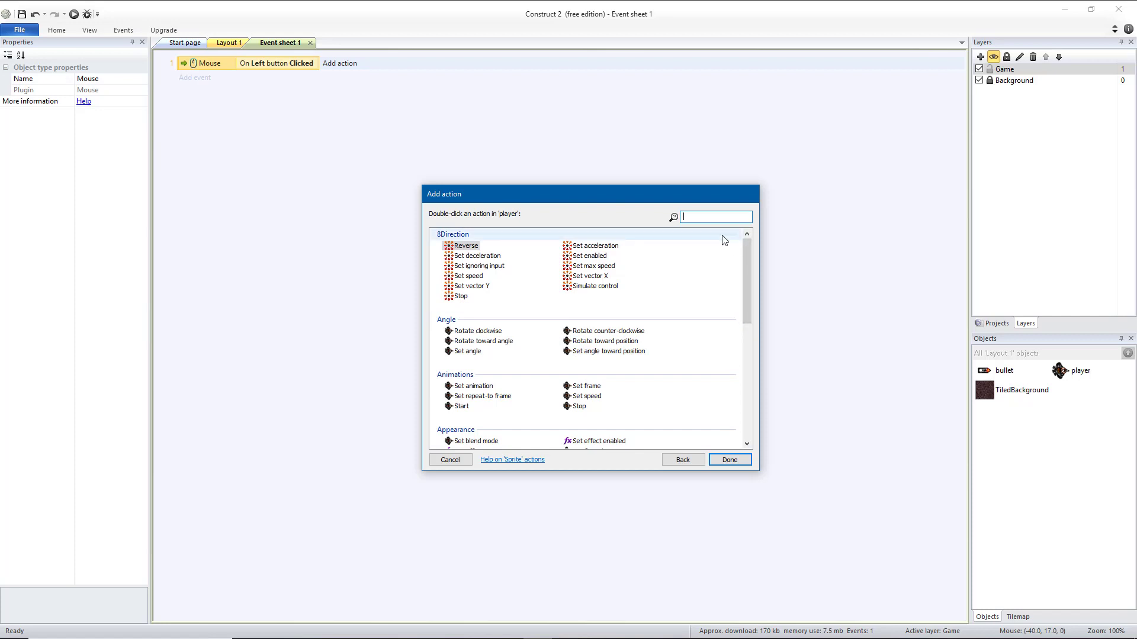
pyautogui.write('object')
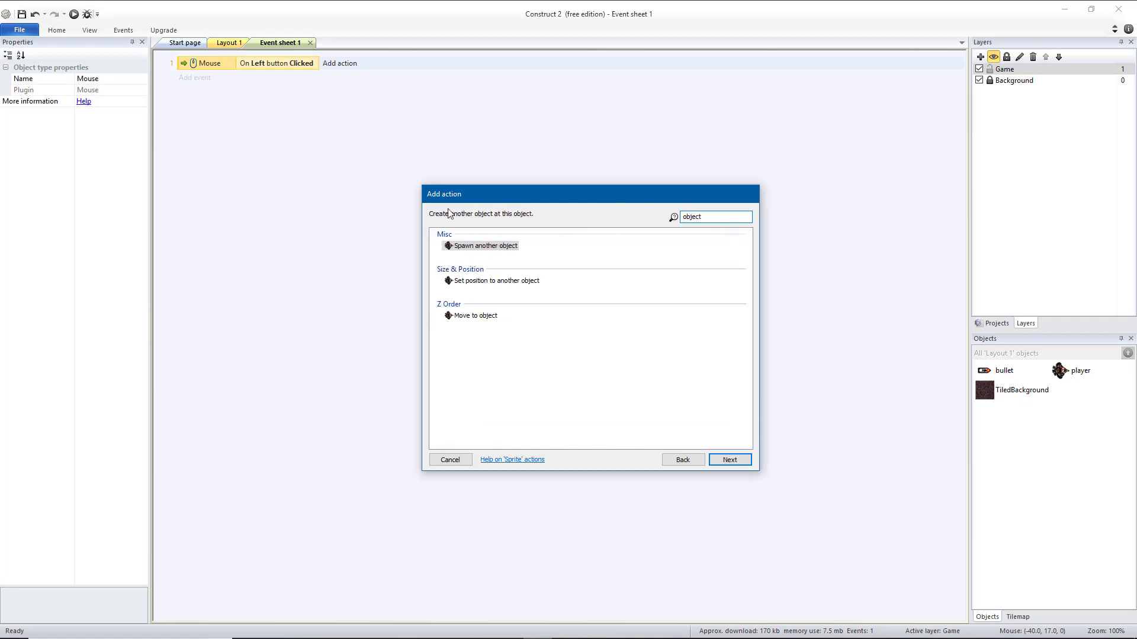
pyautogui.doubleClick(496, 246)
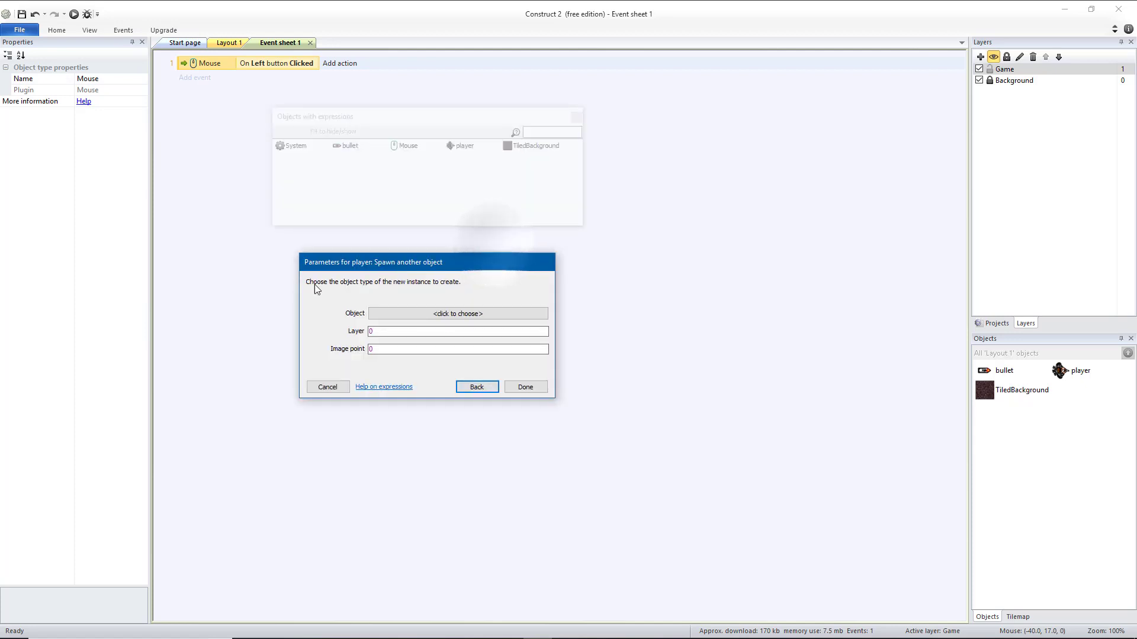
pyautogui.click(440, 315)
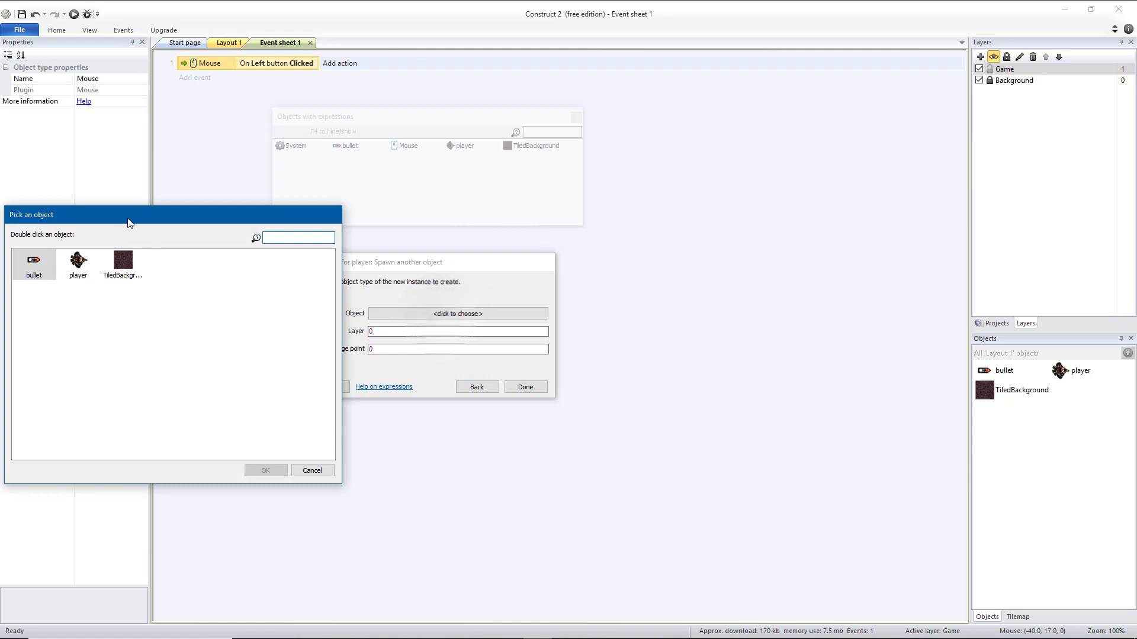
pyautogui.moveTo(113, 229); pyautogui.dragTo(486, 232)
pyautogui.doubleClick(403, 277)
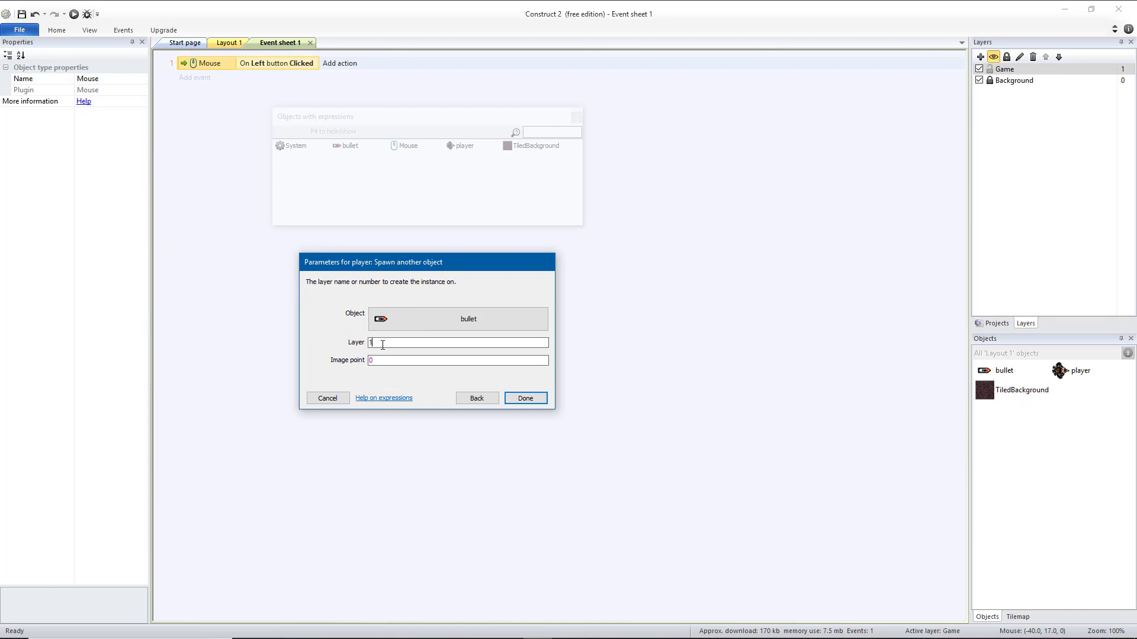
pyautogui.press('Tab')
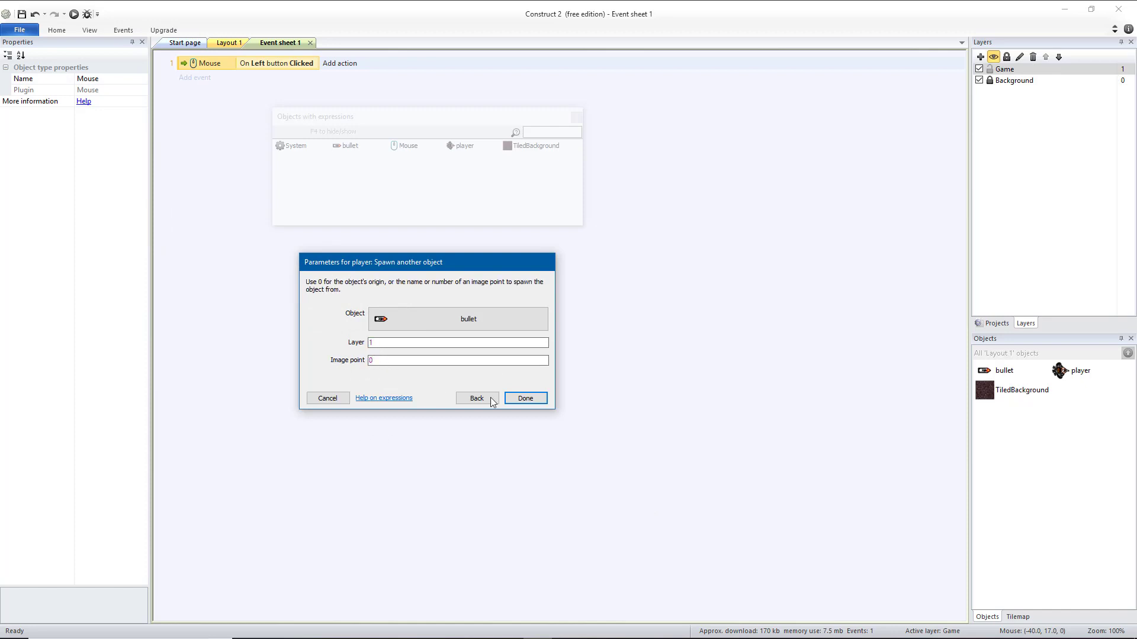
pyautogui.click(525, 399)
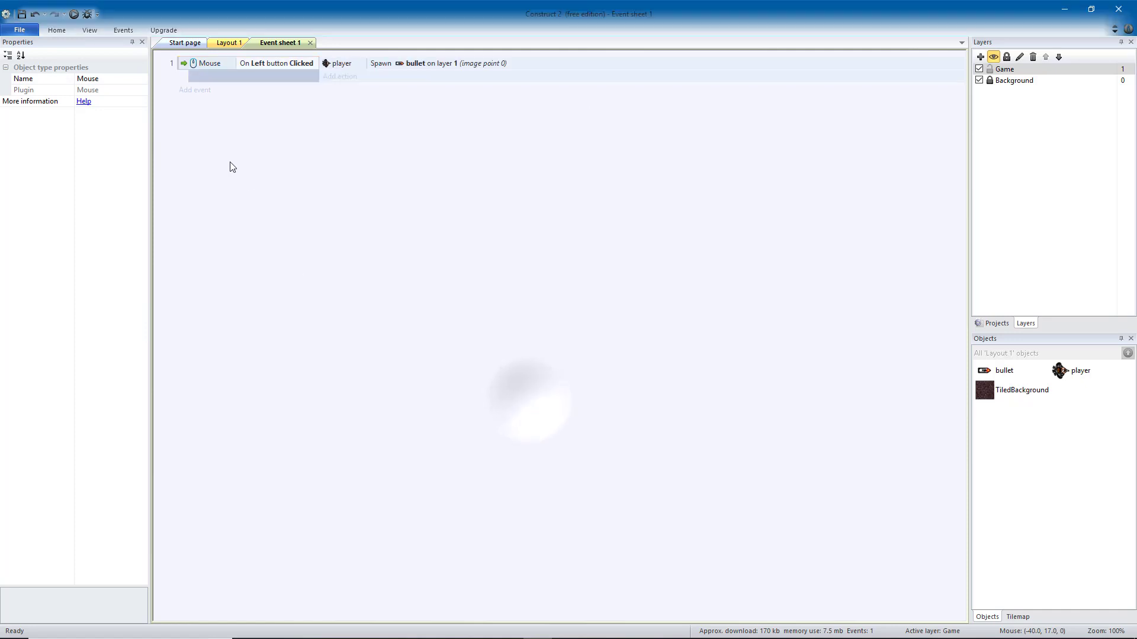
# Run the layout preview and fire a series of bullets with the player standing still
pyautogui.click(78, 14)
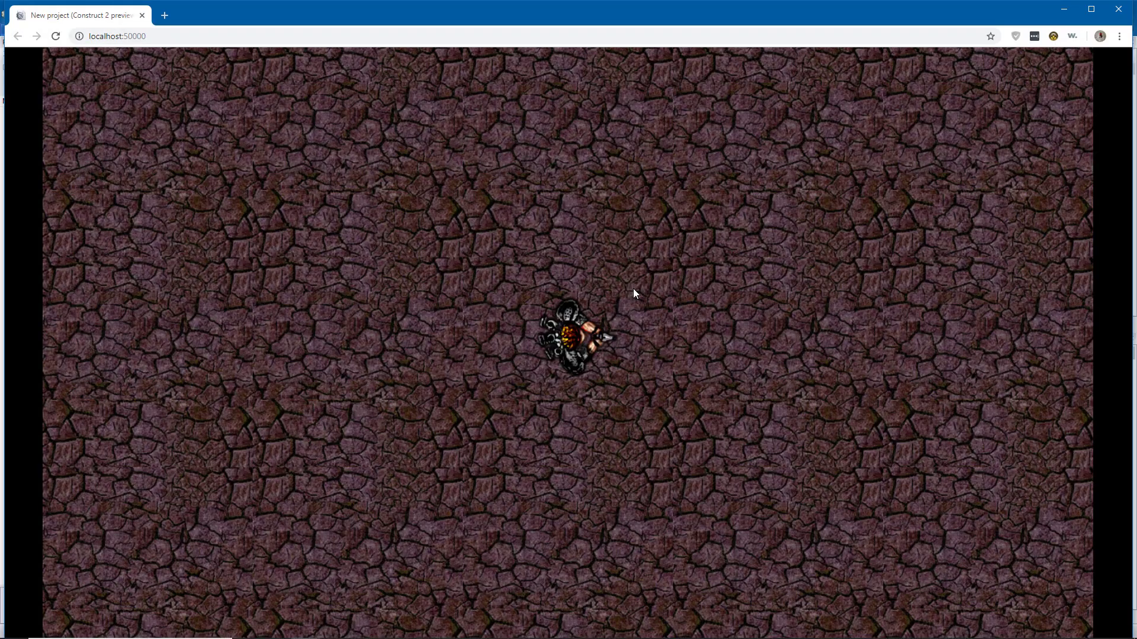
pyautogui.click(815, 325)
pyautogui.click(815, 322)
pyautogui.click(814, 322)
pyautogui.click(815, 322)
pyautogui.click(815, 323)
pyautogui.click(815, 322)
pyautogui.click(815, 323)
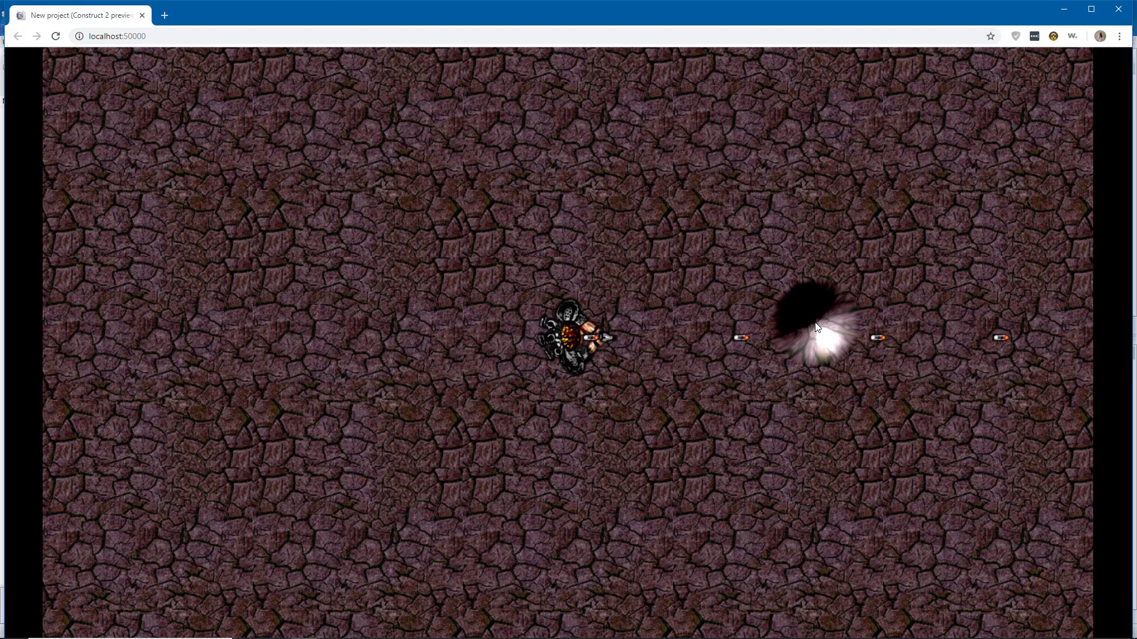
pyautogui.click(815, 323)
pyautogui.click(815, 322)
pyautogui.click(814, 322)
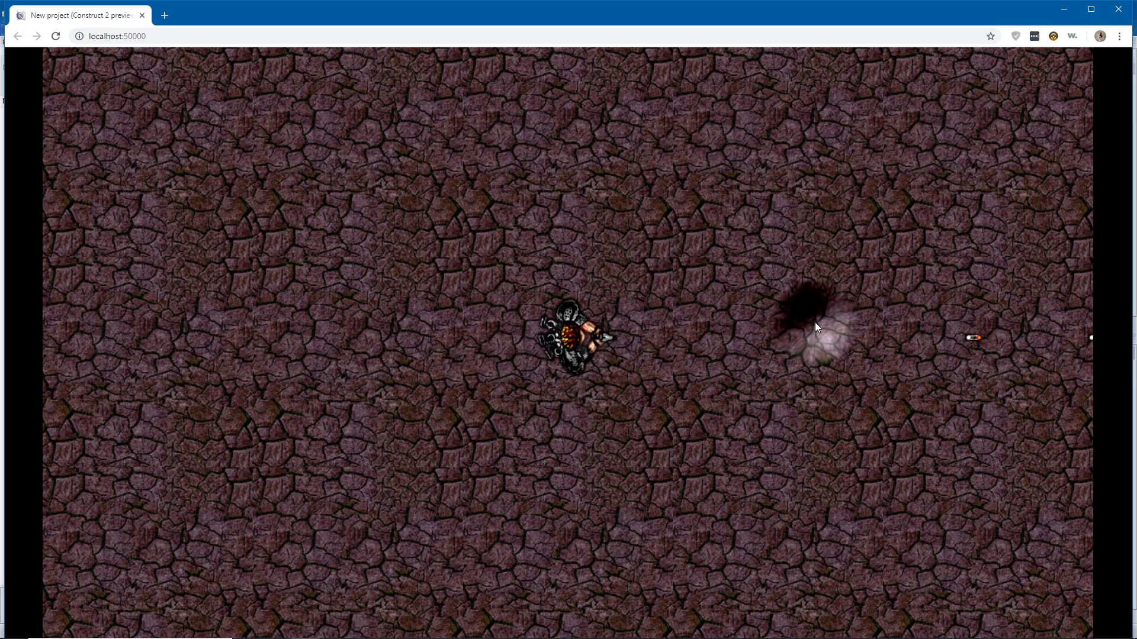
# Move the player up, left, down and diagonally in the preview, firing bullets in each direction
pyautogui.press('Up')
pyautogui.click(611, 226)
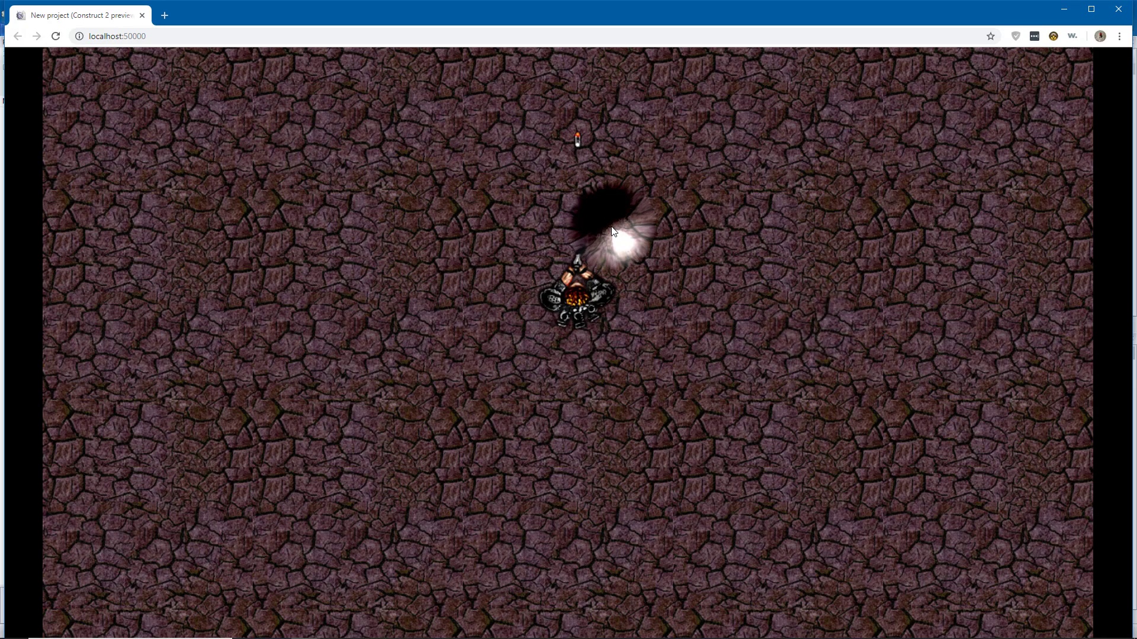
pyautogui.press('Left')
pyautogui.click(441, 291)
pyautogui.click(441, 291)
pyautogui.click(440, 291)
pyautogui.press('Down')
pyautogui.click(388, 417)
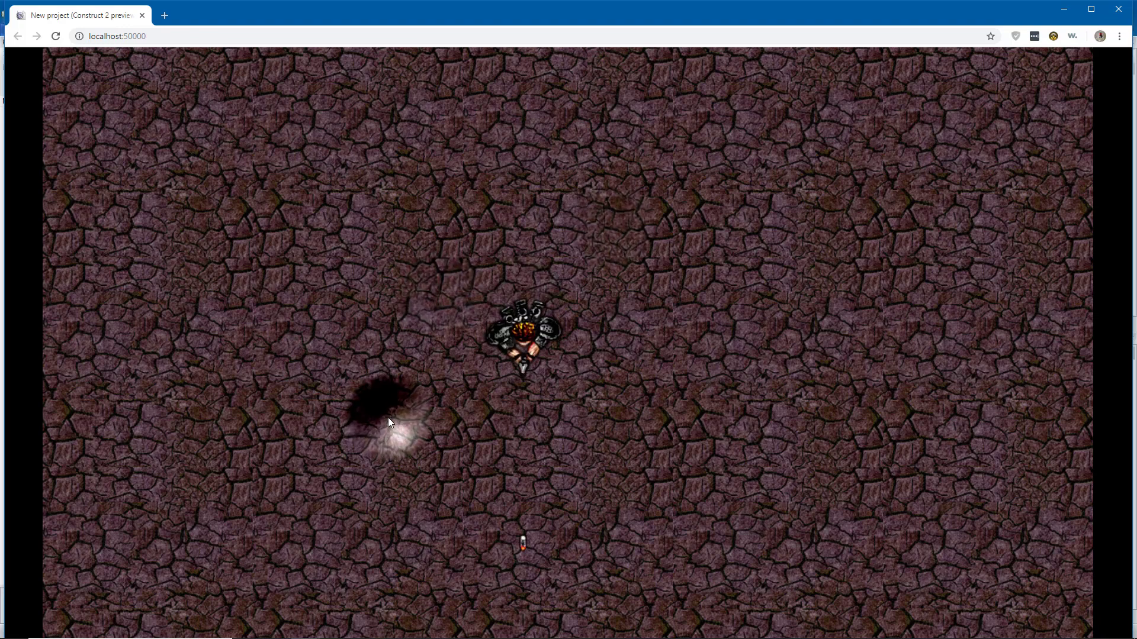
pyautogui.press('Left')
pyautogui.click(388, 418)
pyautogui.click(389, 417)
pyautogui.press('Up')
pyautogui.click(553, 324)
pyautogui.press('Right')
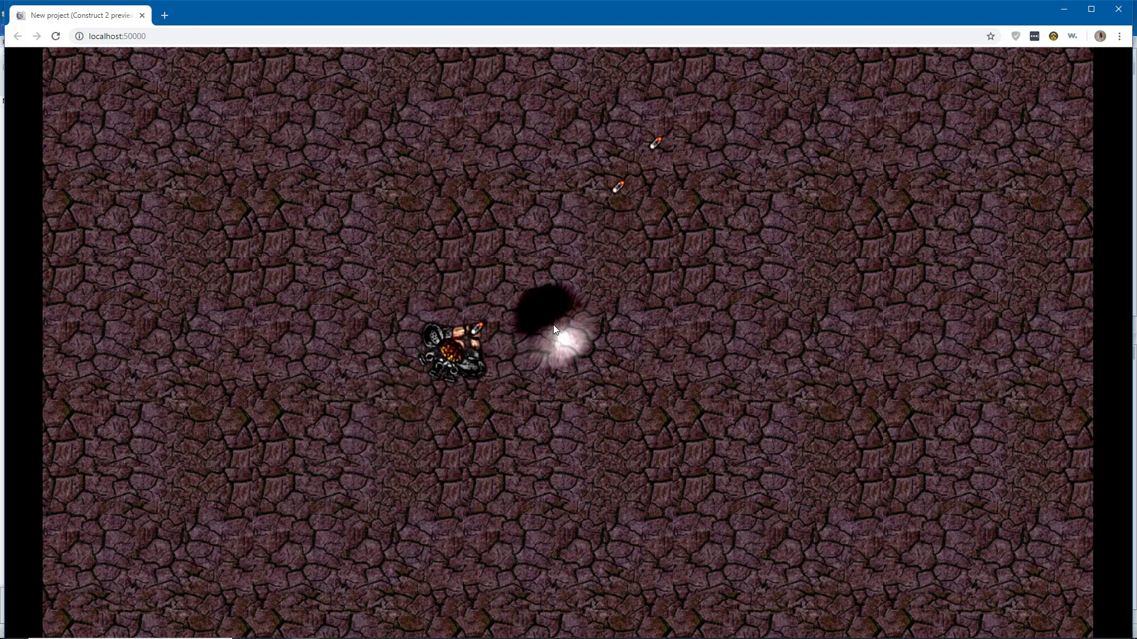
pyautogui.click(553, 325)
pyautogui.press('Up')
pyautogui.press('Left')
pyautogui.click(369, 262)
pyautogui.click(368, 262)
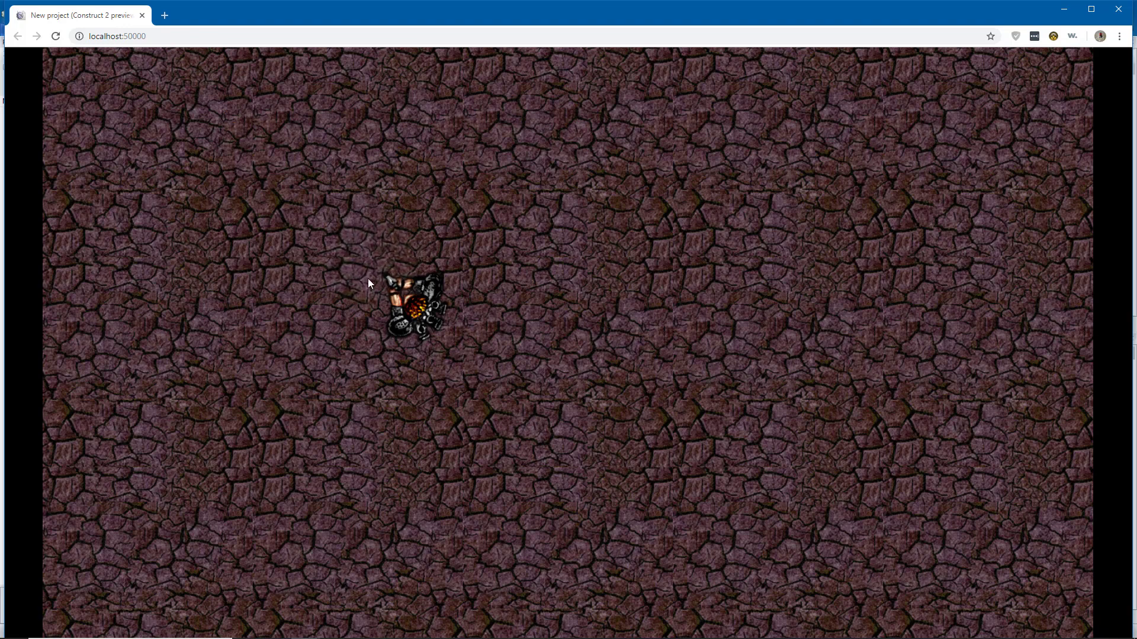
# Turn the player to face right, fire repeatedly to examine where bullets spawn on the sprite, and close the preview
pyautogui.press('Right')
pyautogui.press('space')
pyautogui.press('space')
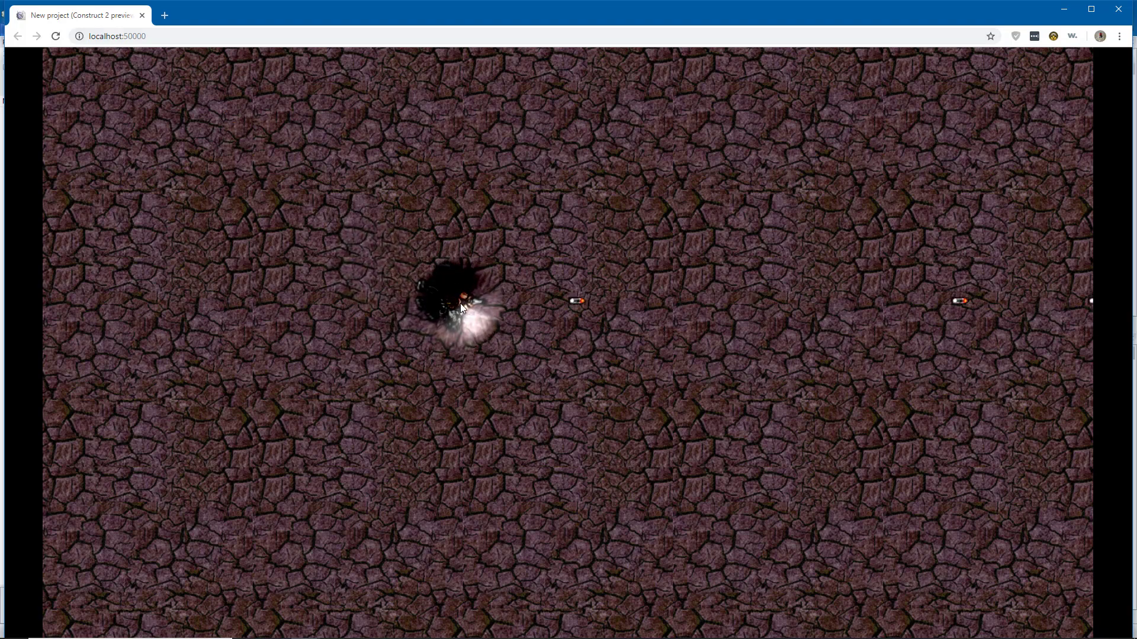
pyautogui.press('space')
pyautogui.click(460, 304)
pyautogui.click(460, 305)
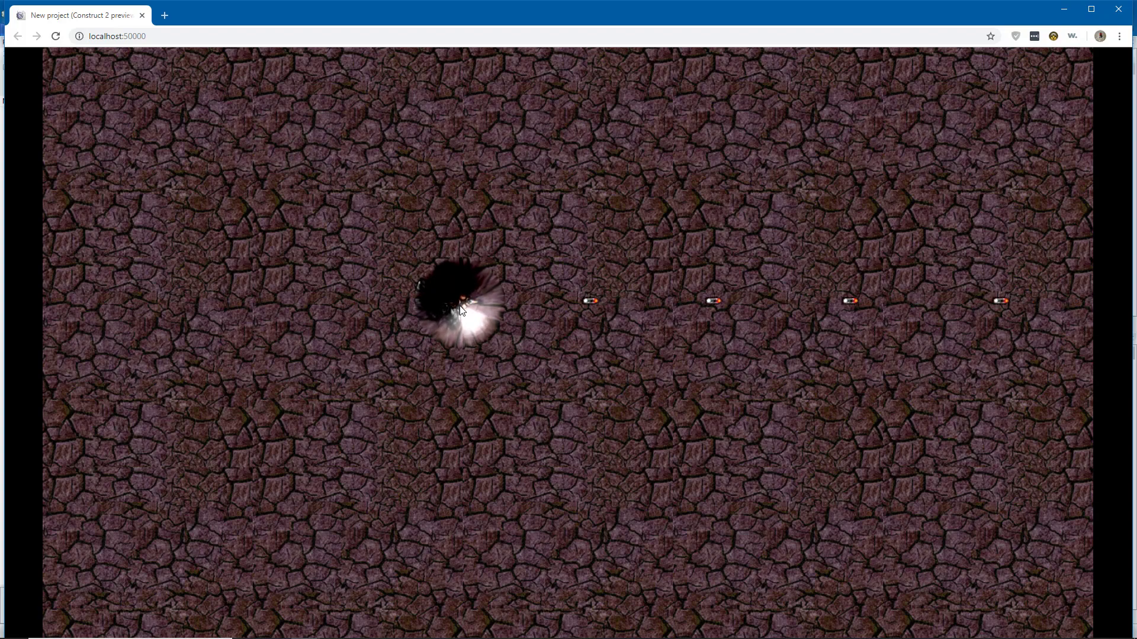
pyautogui.click(460, 305)
pyautogui.click(460, 305)
pyautogui.click(460, 308)
pyautogui.click(460, 310)
pyautogui.click(460, 310)
pyautogui.click(460, 310)
pyautogui.click(460, 311)
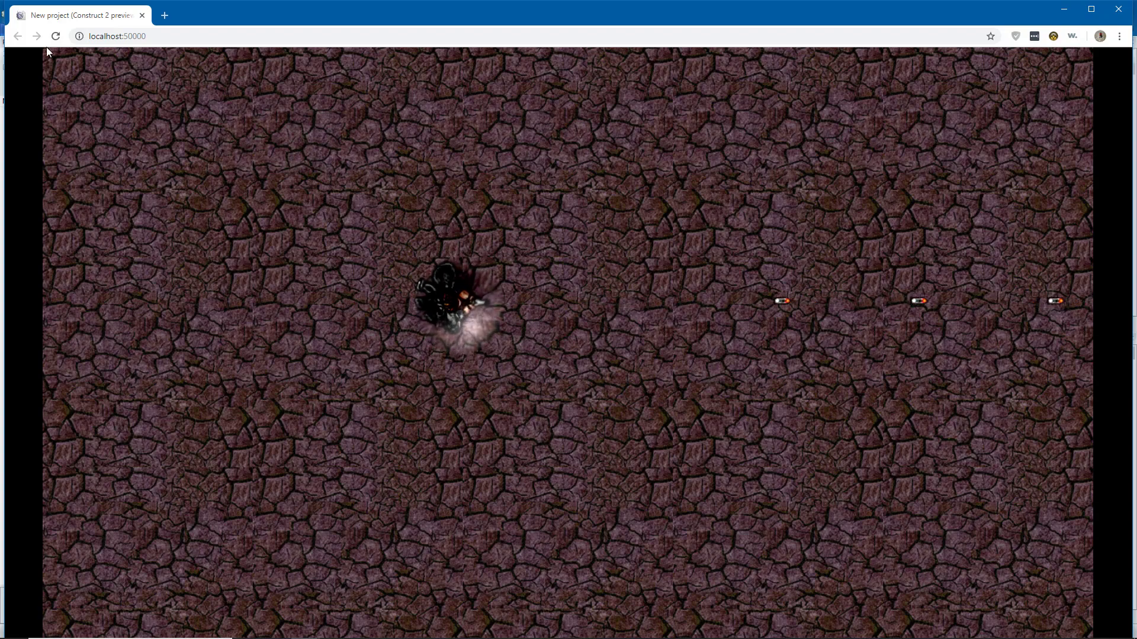
pyautogui.middleClick(87, 20)
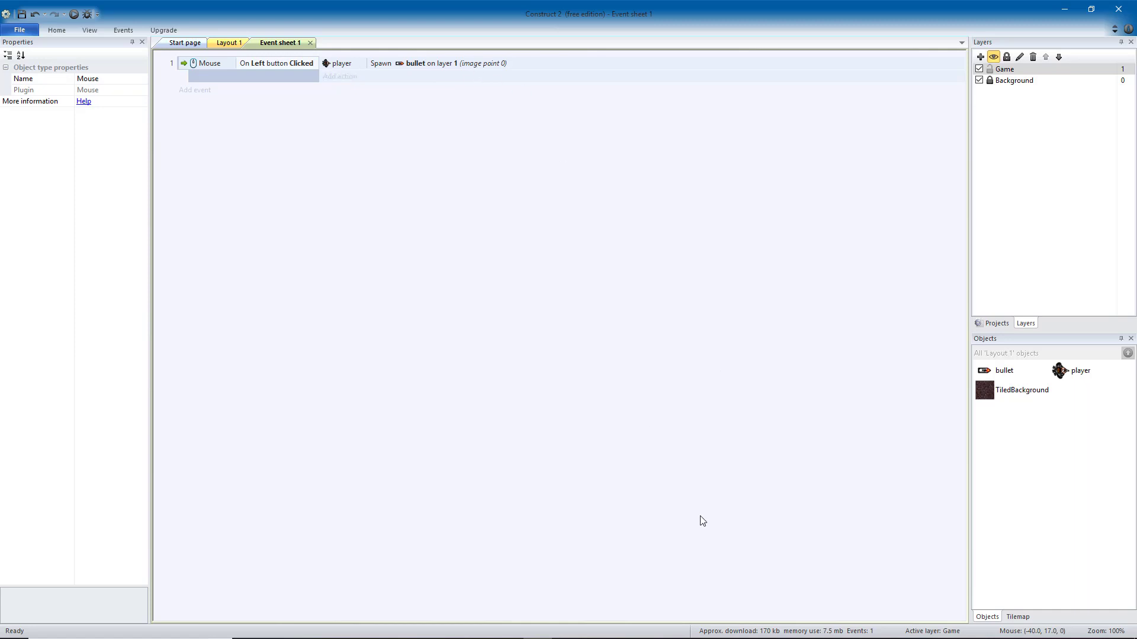
# Add a second image point to the player sprite and place it at the gun's tip, at X 98, Y 53
pyautogui.doubleClick(1080, 373)
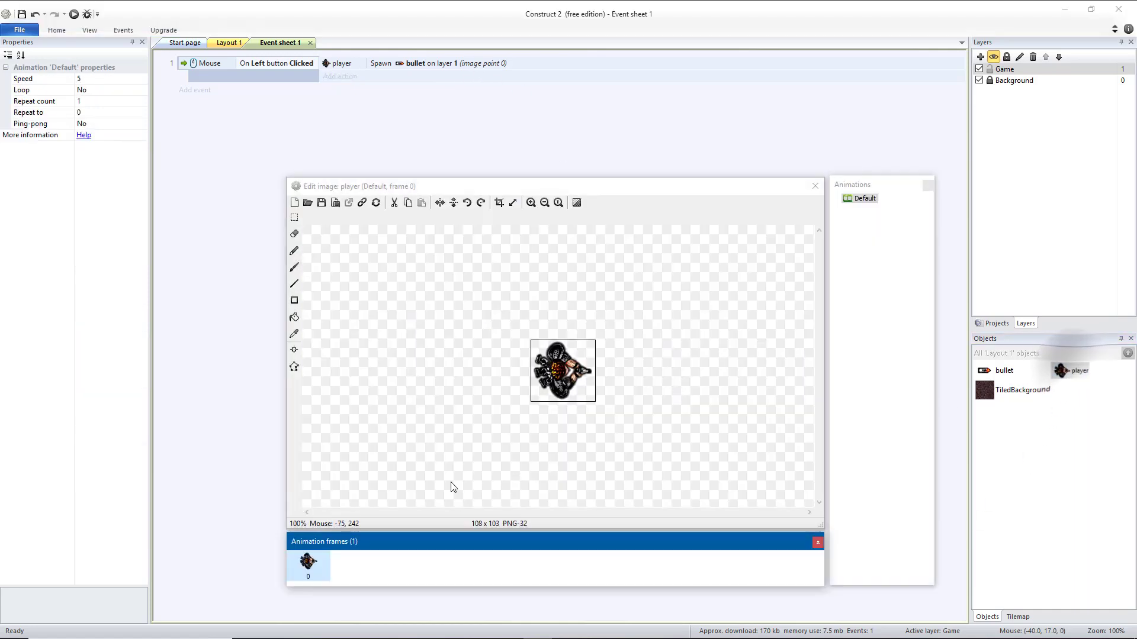
pyautogui.click(295, 267)
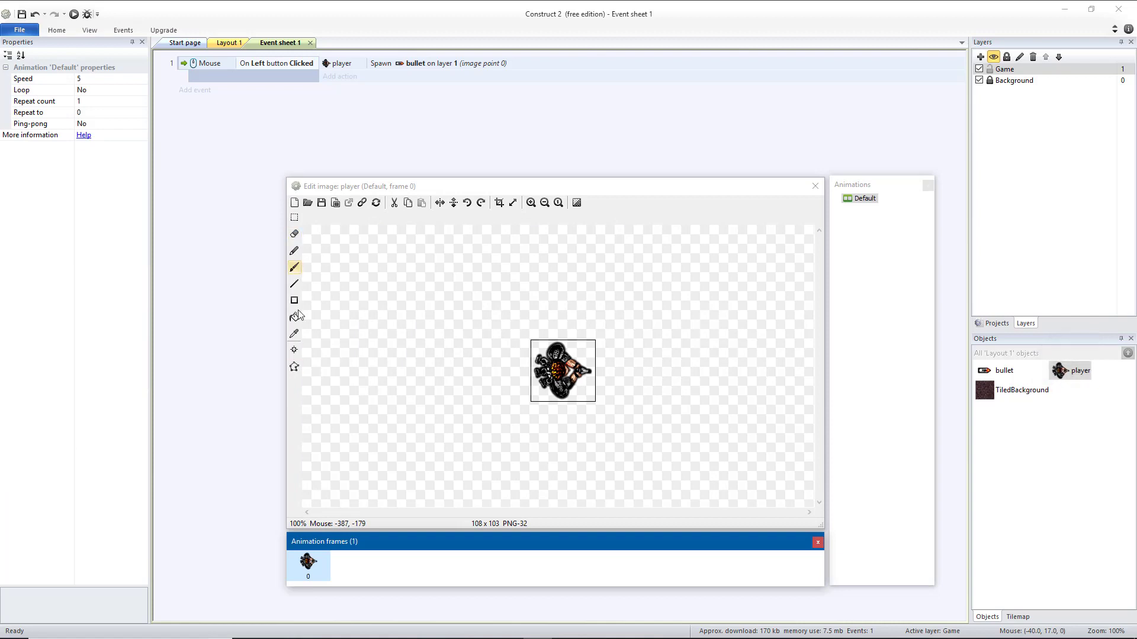
pyautogui.click(295, 349)
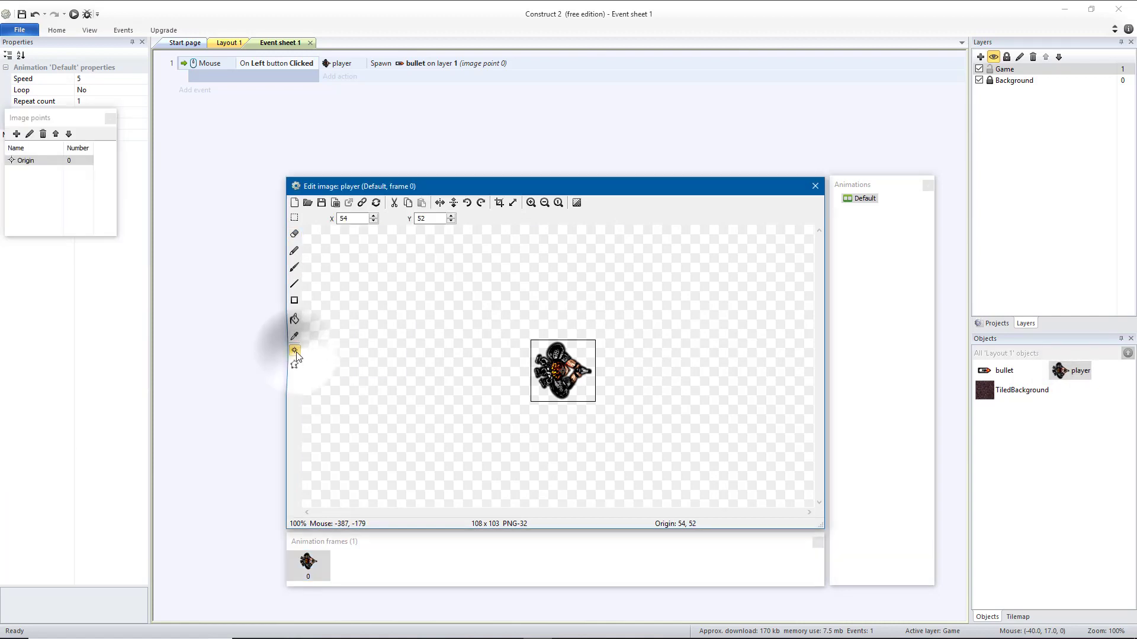
pyautogui.moveTo(68, 105); pyautogui.dragTo(201, 217)
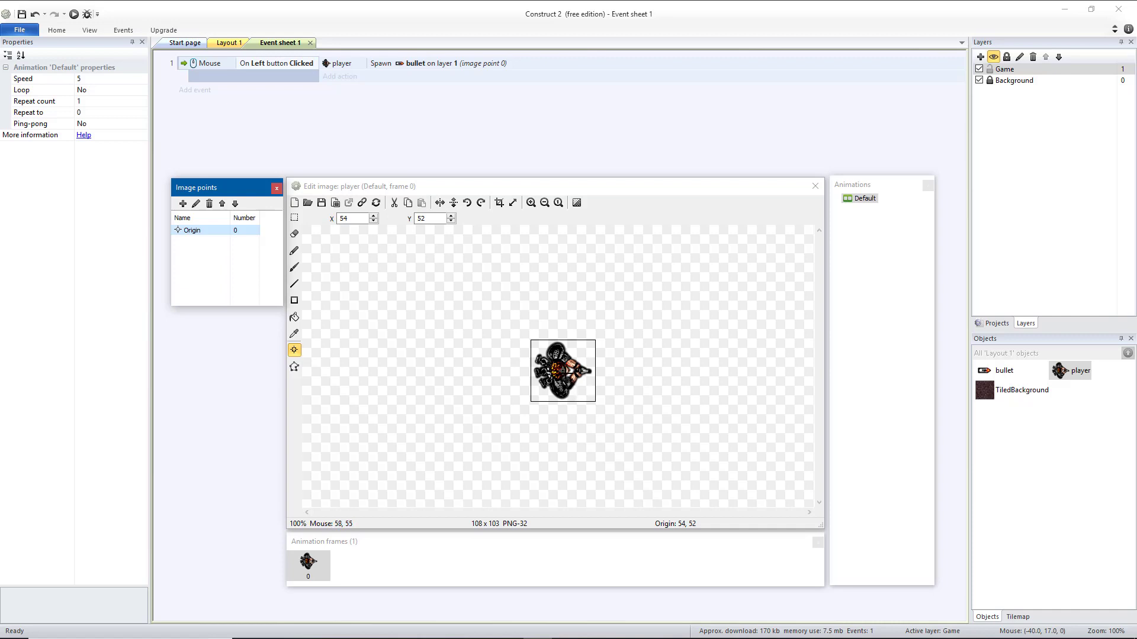
pyautogui.click(183, 203)
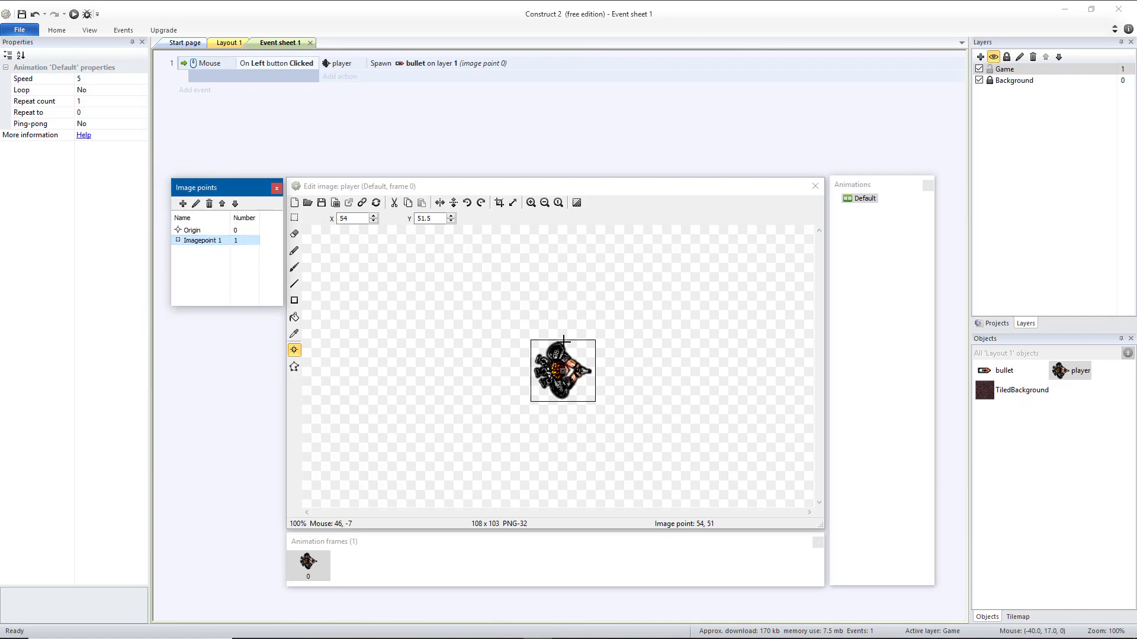
pyautogui.click(589, 371)
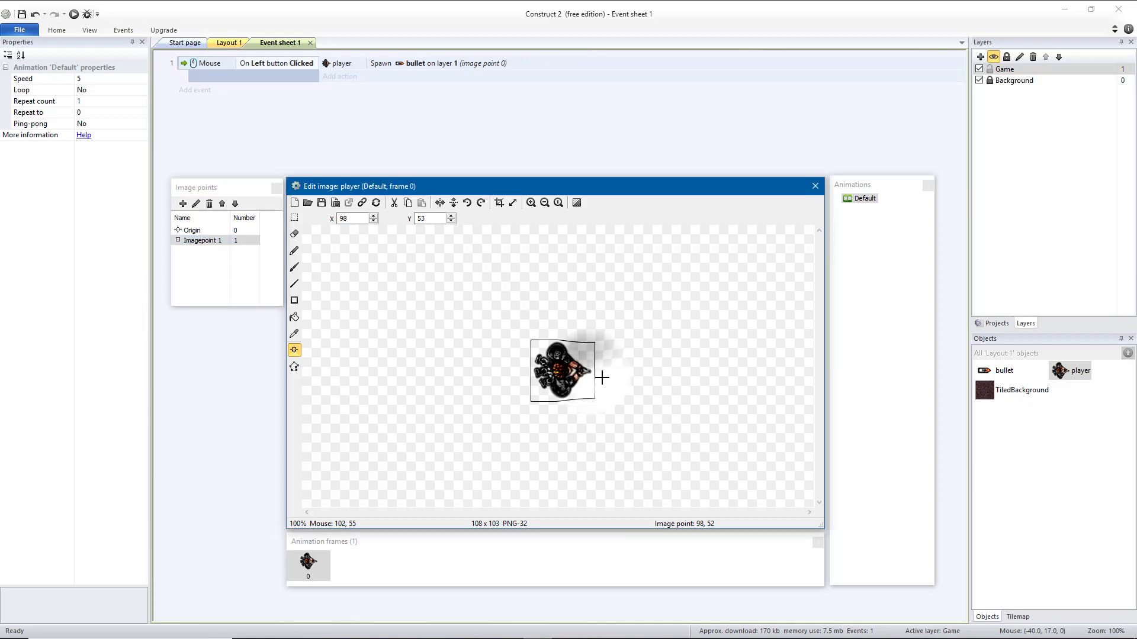
pyautogui.click(815, 186)
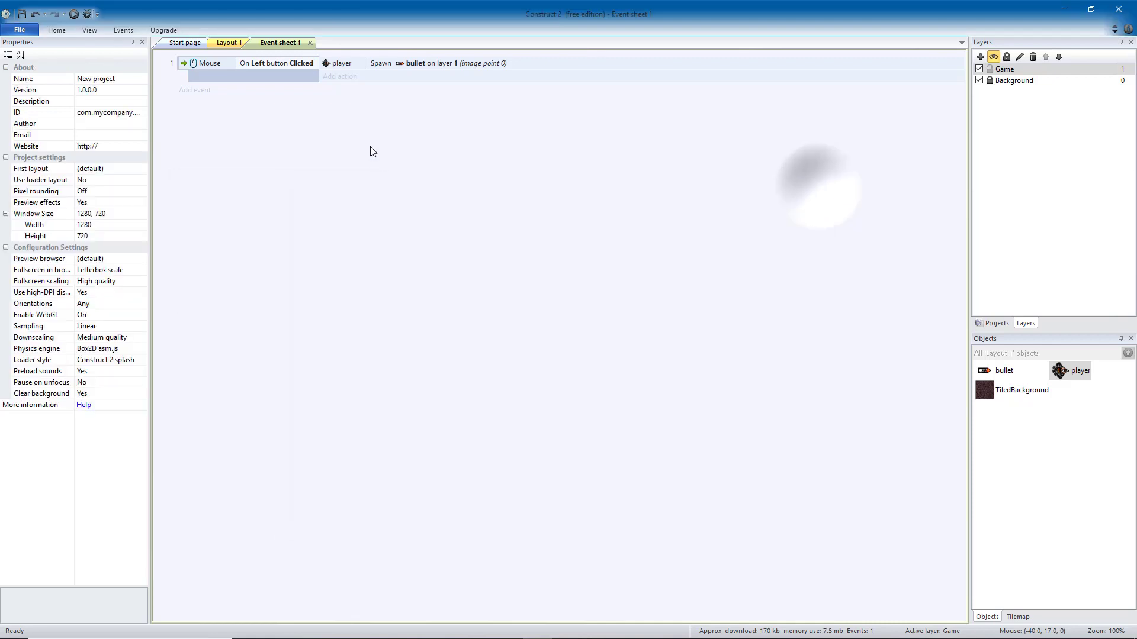
# Set the image point of the player's Spawn bullet action to 1
pyautogui.doubleClick(379, 63)
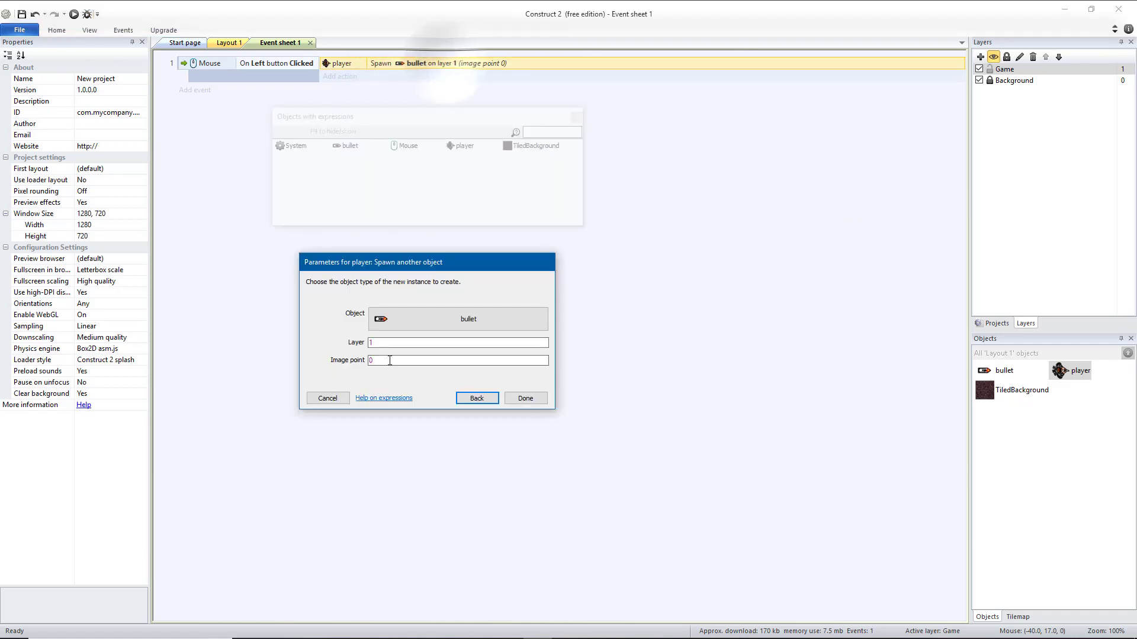
pyautogui.press('Tab')
pyautogui.press('Tab')
pyautogui.write('1')
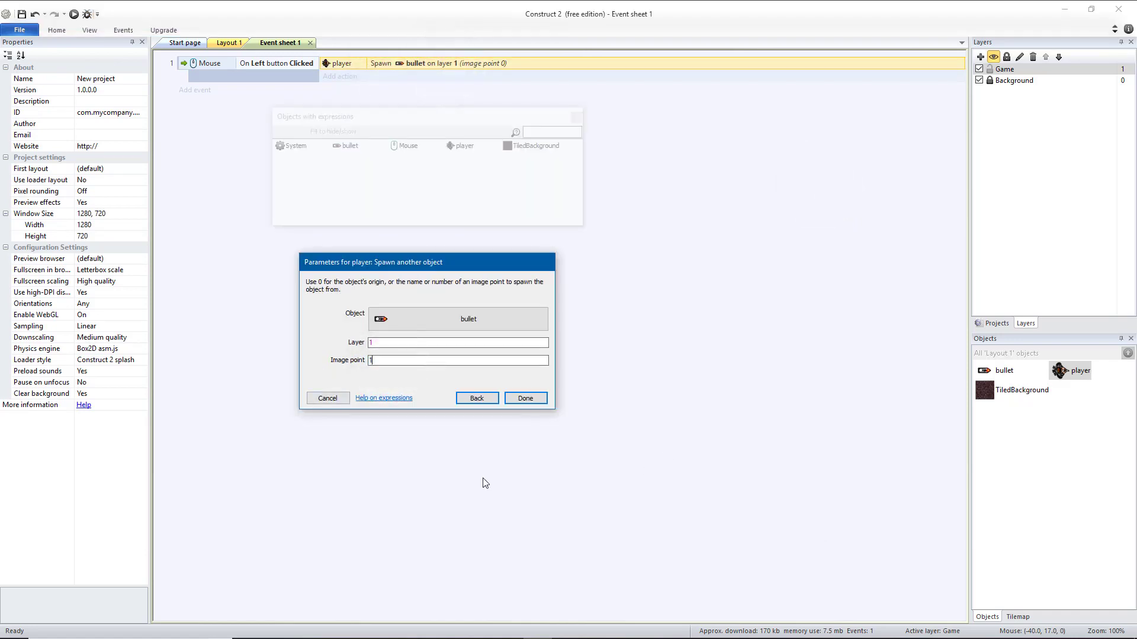
pyautogui.click(525, 398)
# Preview the layout, fire repeatedly to check that bullets leave from the gun's tip, and close the preview
pyautogui.press('F5')
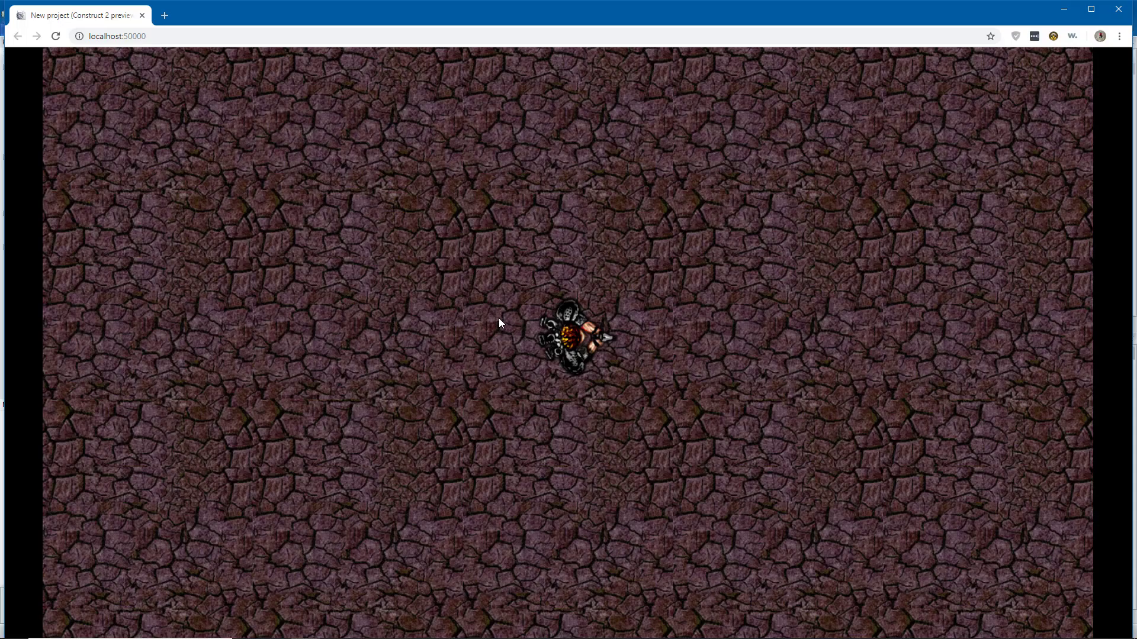
pyautogui.click(684, 322)
pyautogui.click(685, 322)
pyautogui.click(684, 322)
pyautogui.click(684, 324)
pyautogui.click(681, 332)
pyautogui.click(669, 342)
pyautogui.click(634, 347)
pyautogui.click(620, 347)
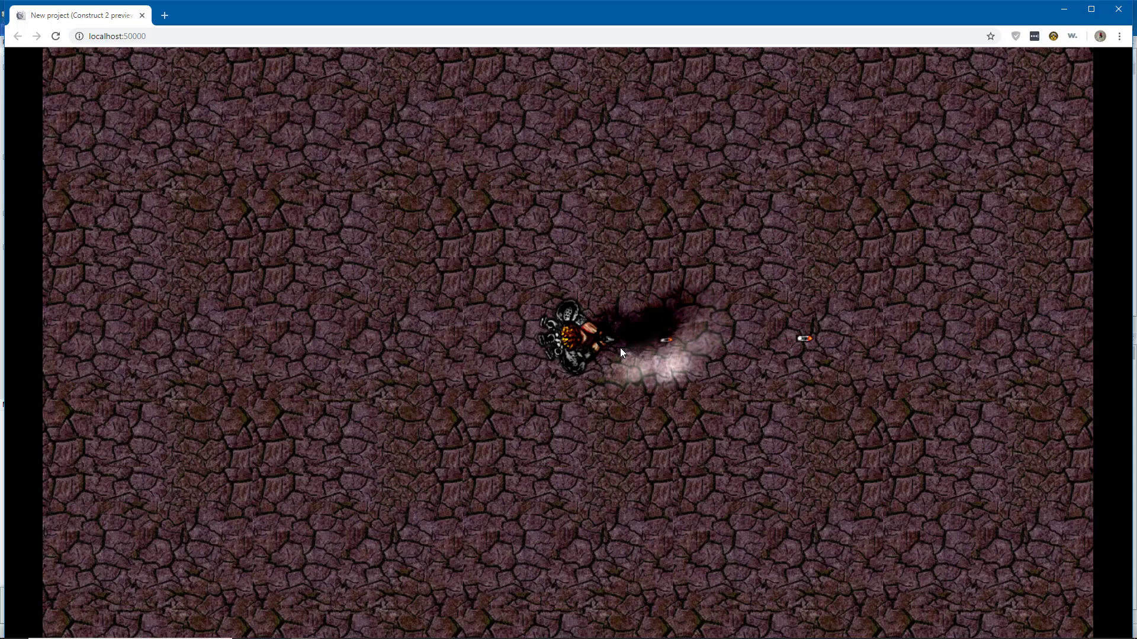
pyautogui.click(620, 350)
pyautogui.click(623, 355)
pyautogui.click(628, 362)
pyautogui.click(715, 388)
pyautogui.click(737, 384)
pyautogui.click(755, 376)
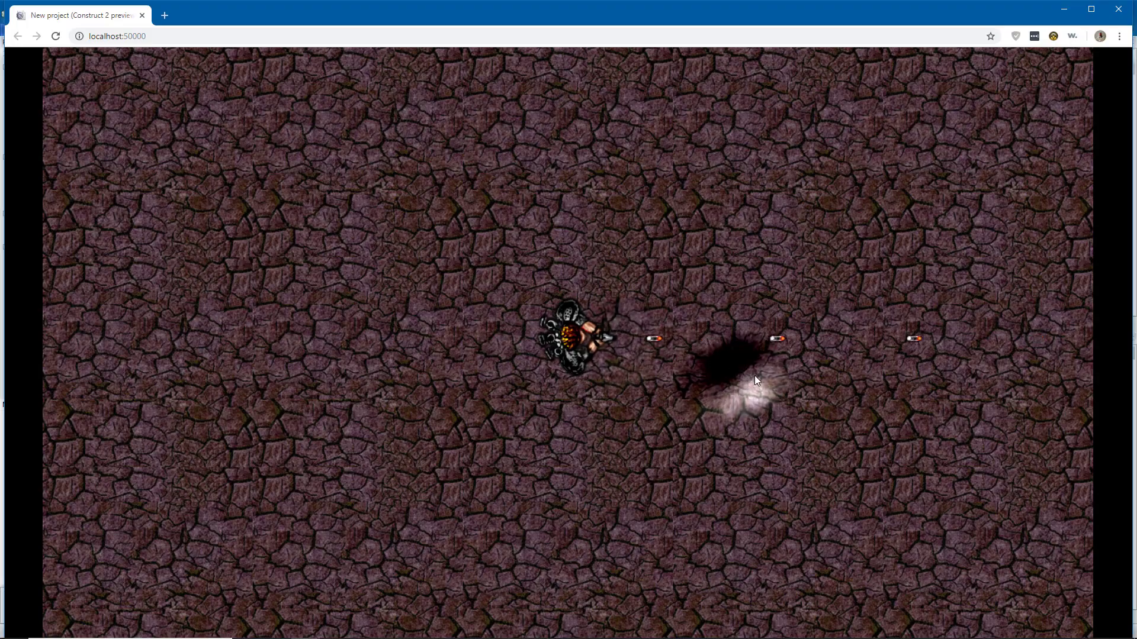
pyautogui.click(755, 375)
pyautogui.click(755, 375)
pyautogui.hotkey('alt', 'F4')
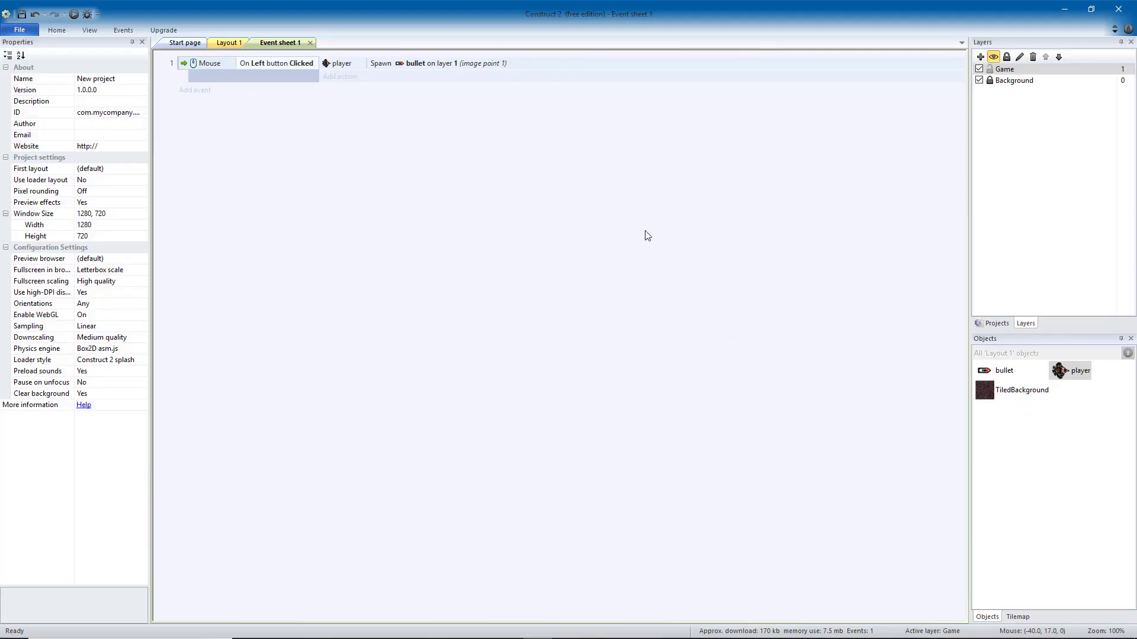
pyautogui.click(201, 95)
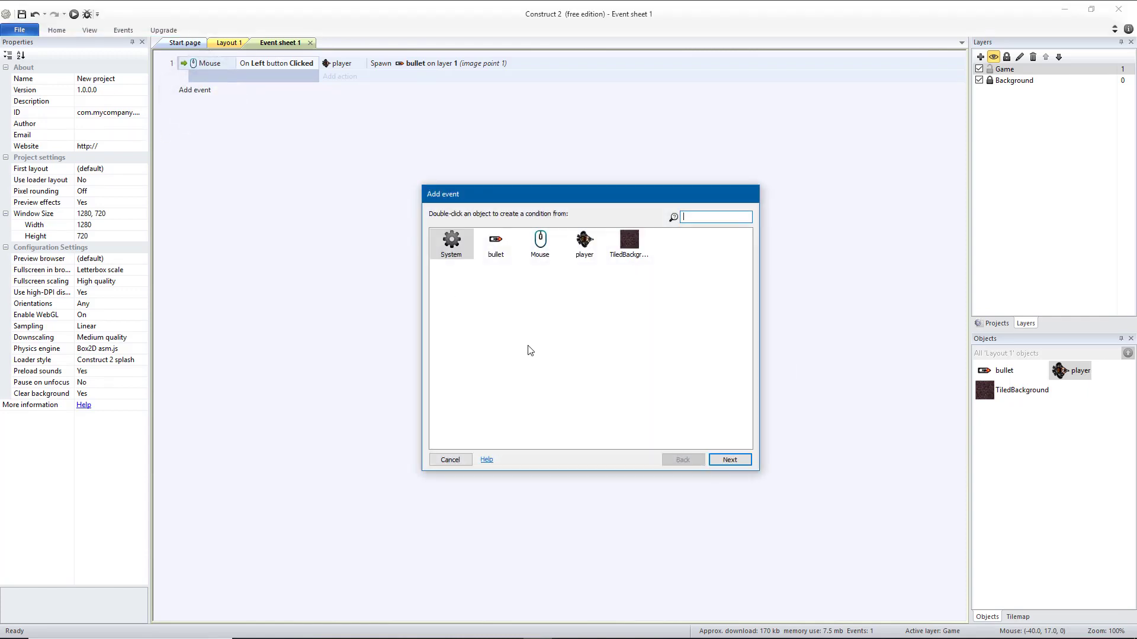
pyautogui.doubleClick(540, 243)
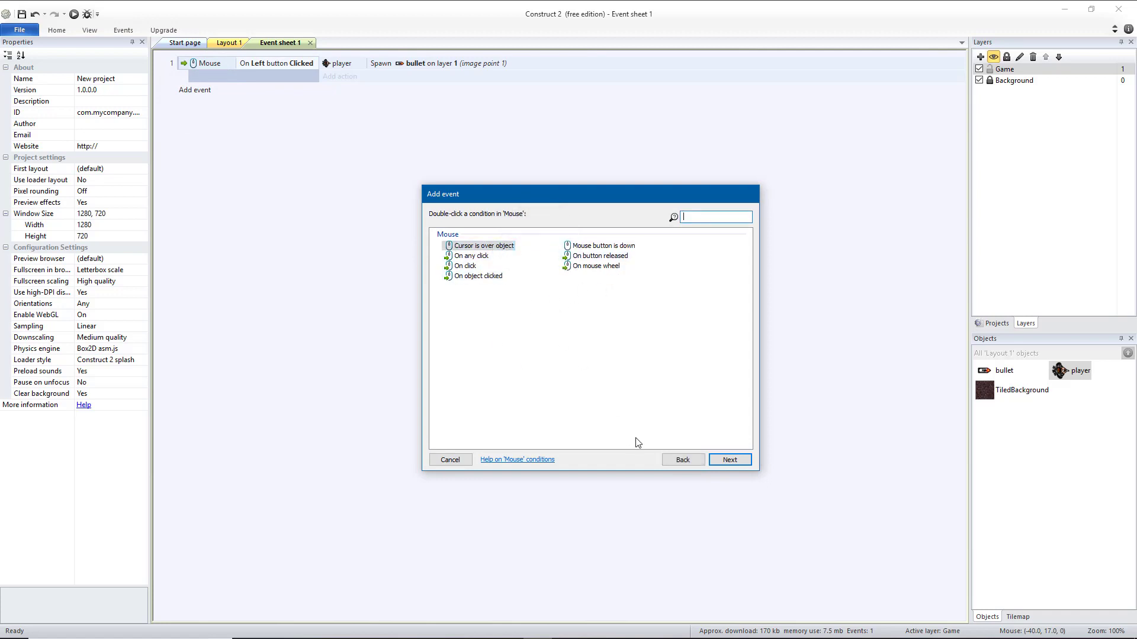
pyautogui.click(448, 461)
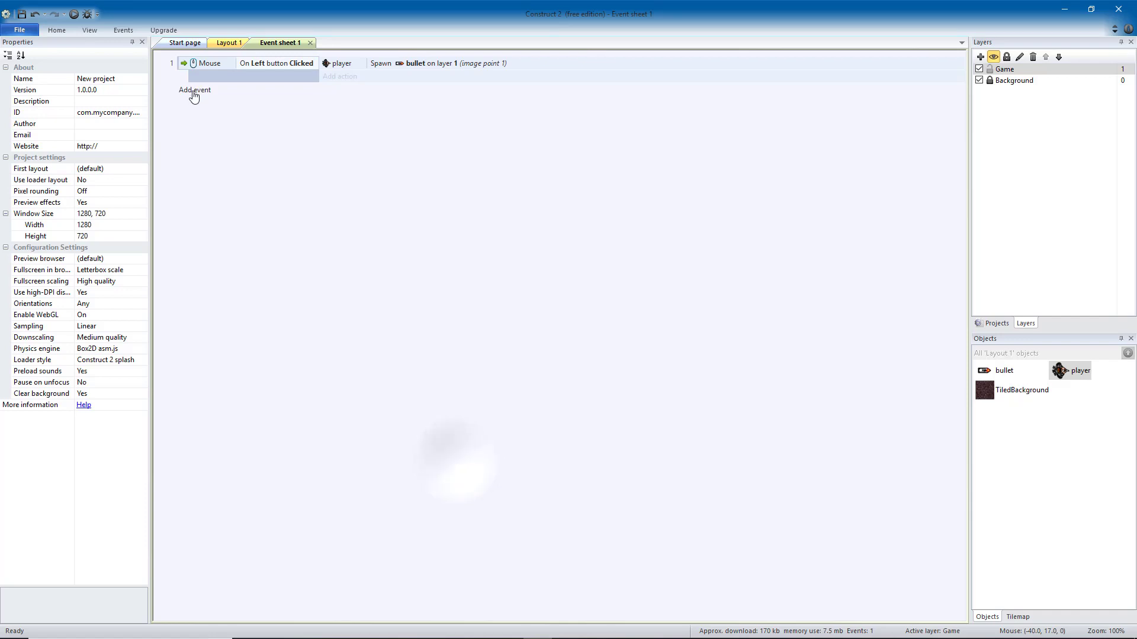
# Add a new System event that runs every tick
pyautogui.click(194, 90)
pyautogui.doubleClick(461, 240)
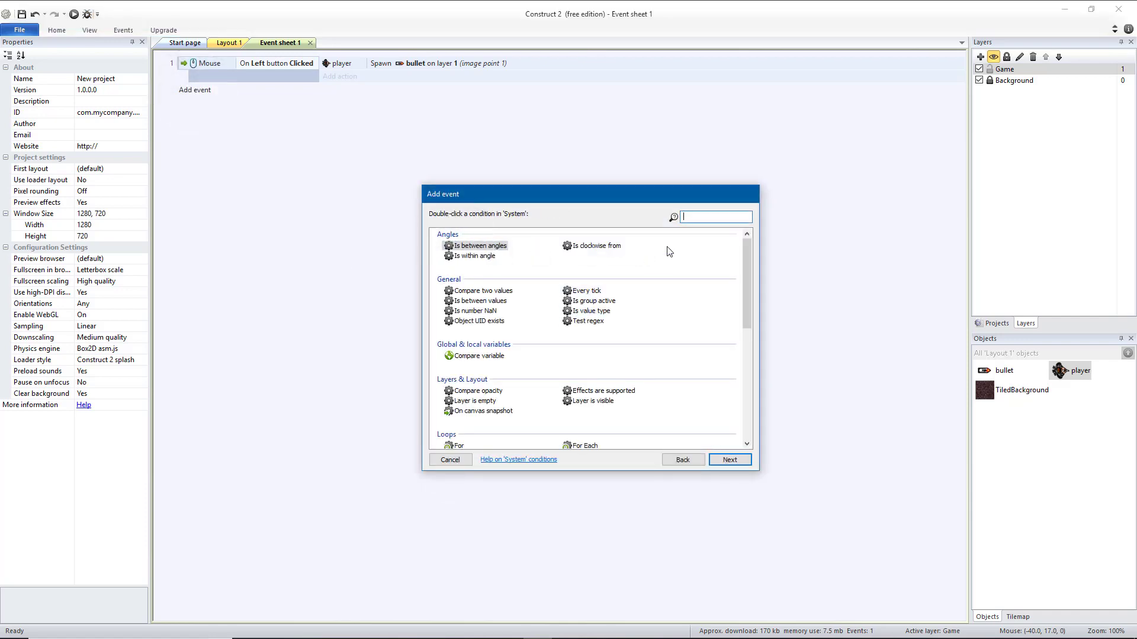
pyautogui.write('tick')
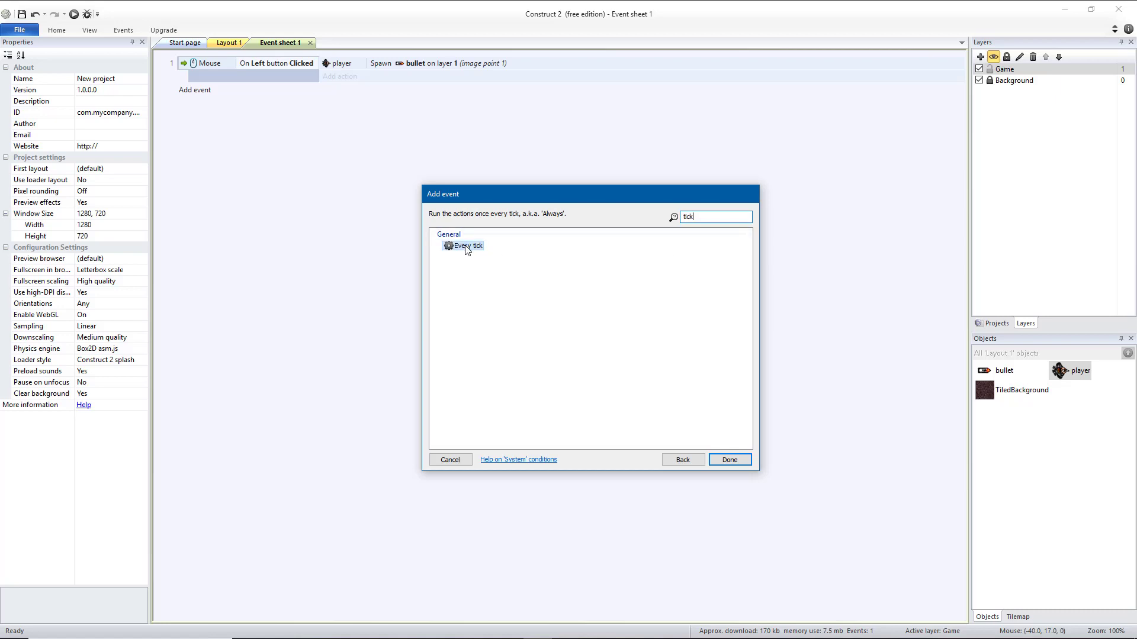
pyautogui.doubleClick(466, 249)
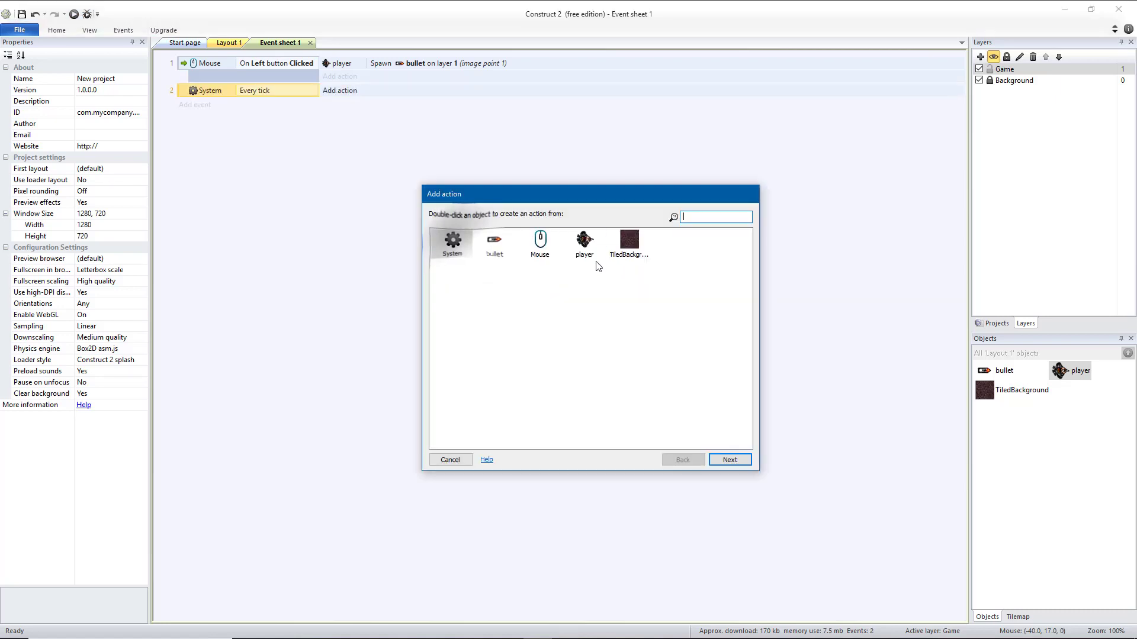
# Give the every-tick event a Set angle toward position action for the player
pyautogui.click(584, 239)
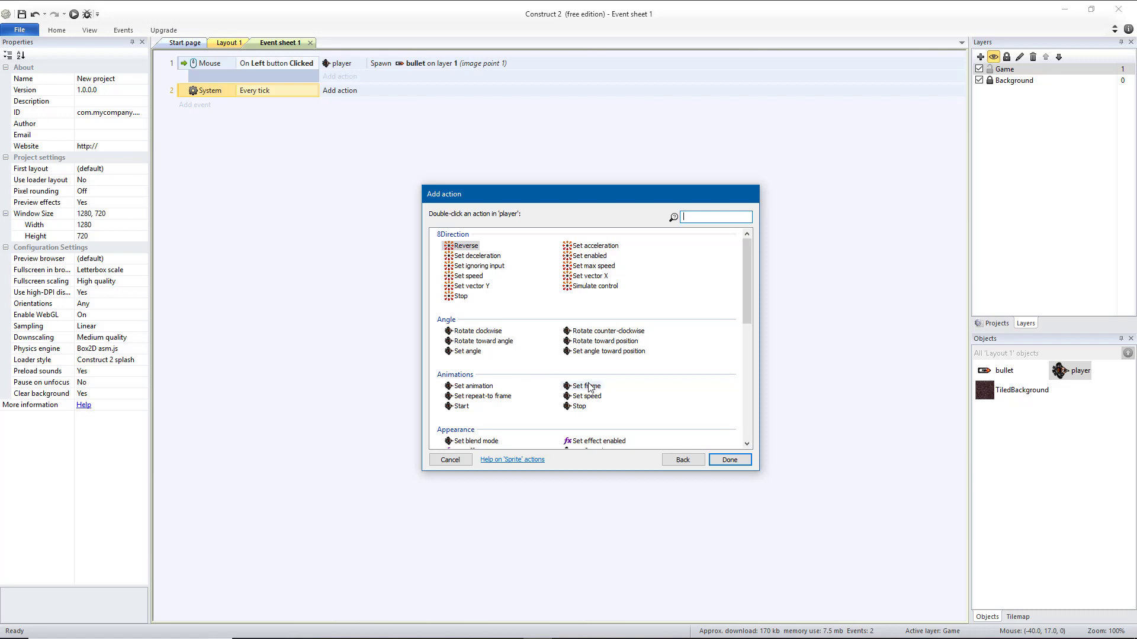
pyautogui.click(468, 351)
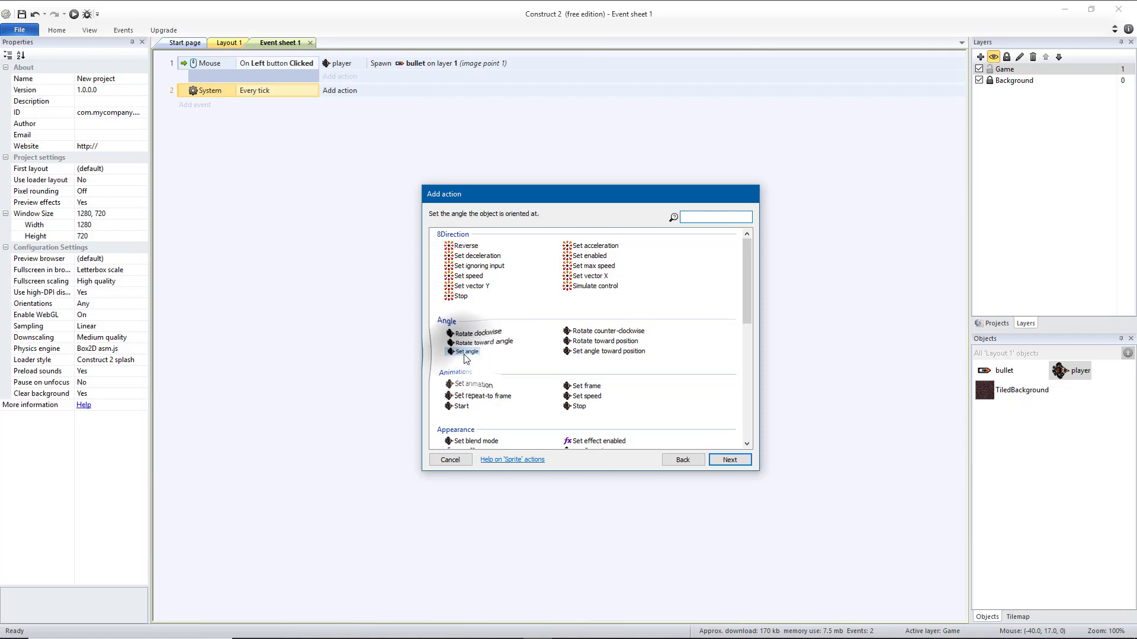
pyautogui.click(577, 351)
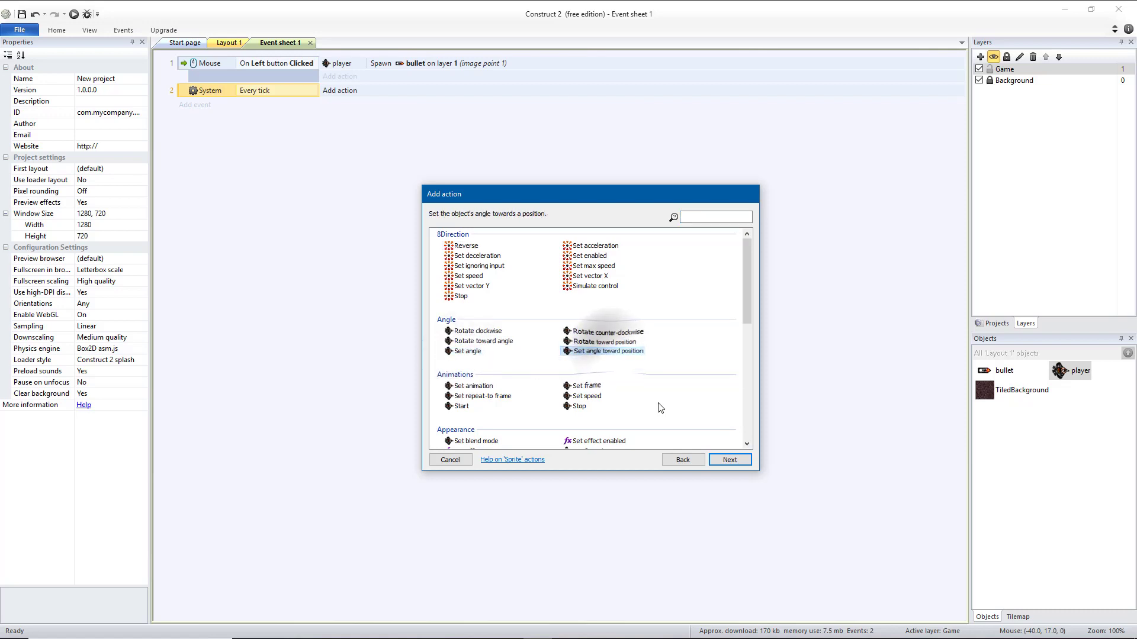
pyautogui.doubleClick(610, 352)
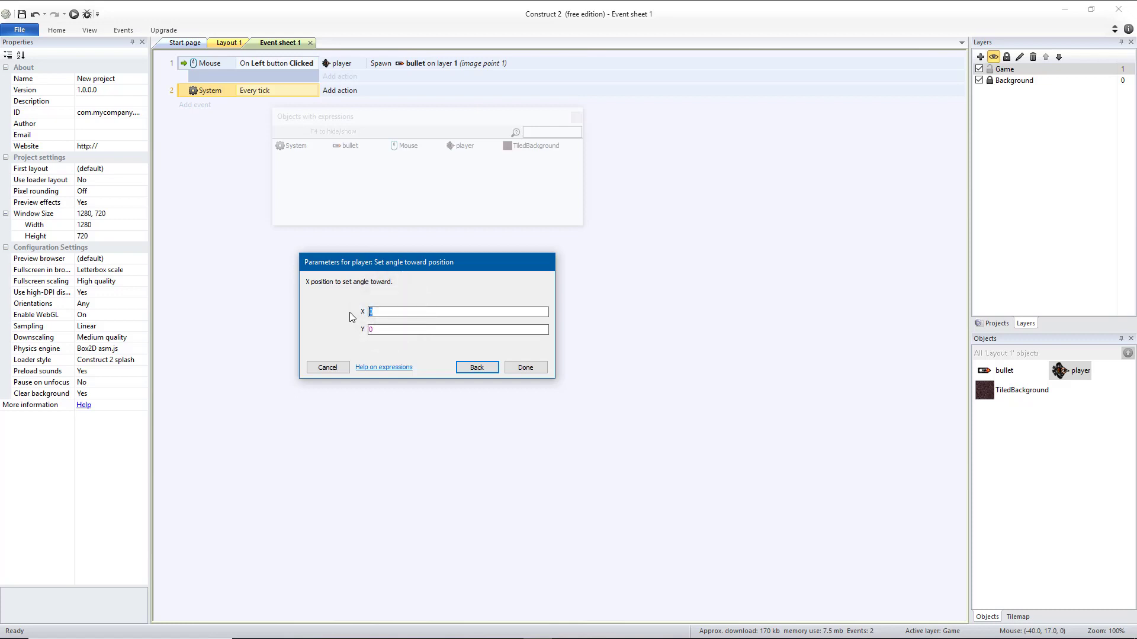
# Set the action's target position to the mouse pointer, using Mouse.X for X and Mouse.Y for Y
pyautogui.write('Mou')
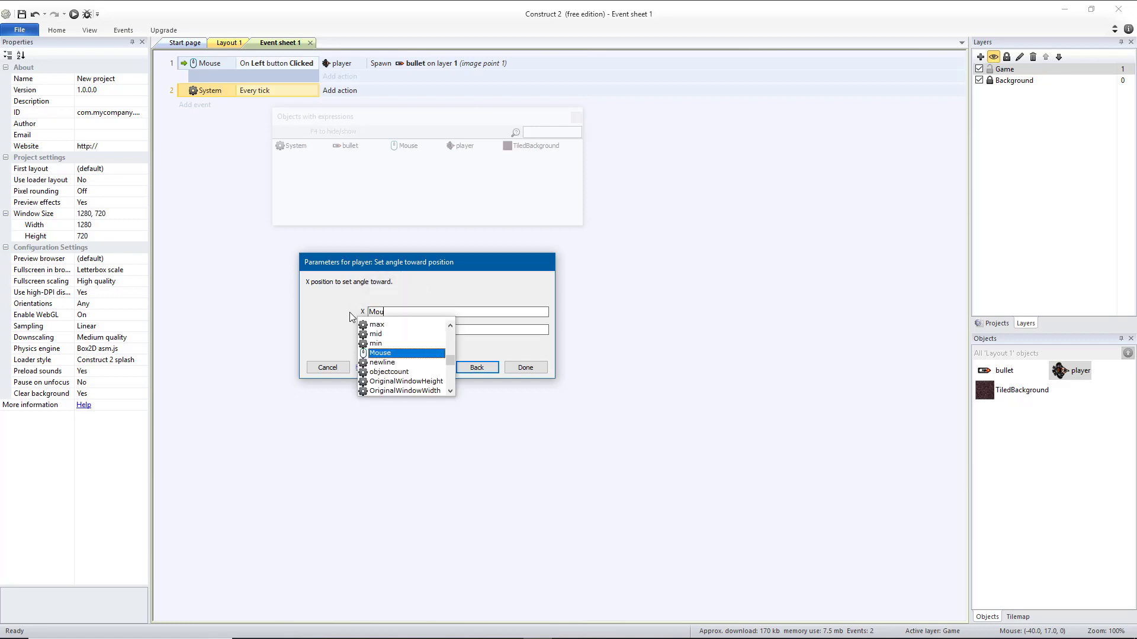
pyautogui.click(382, 353)
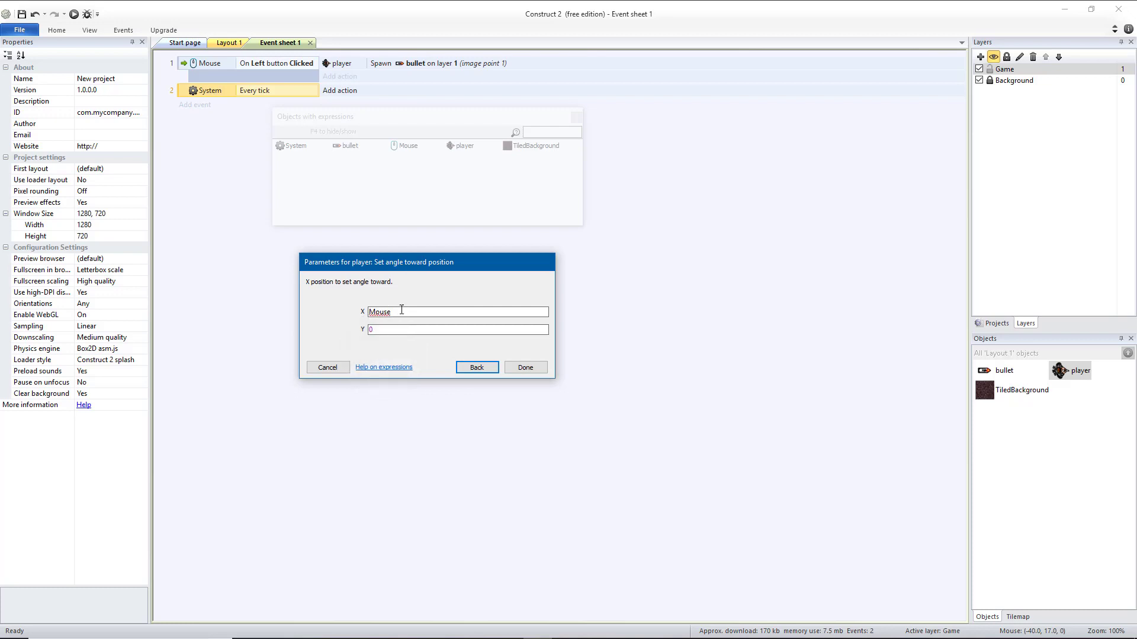
pyautogui.write('.')
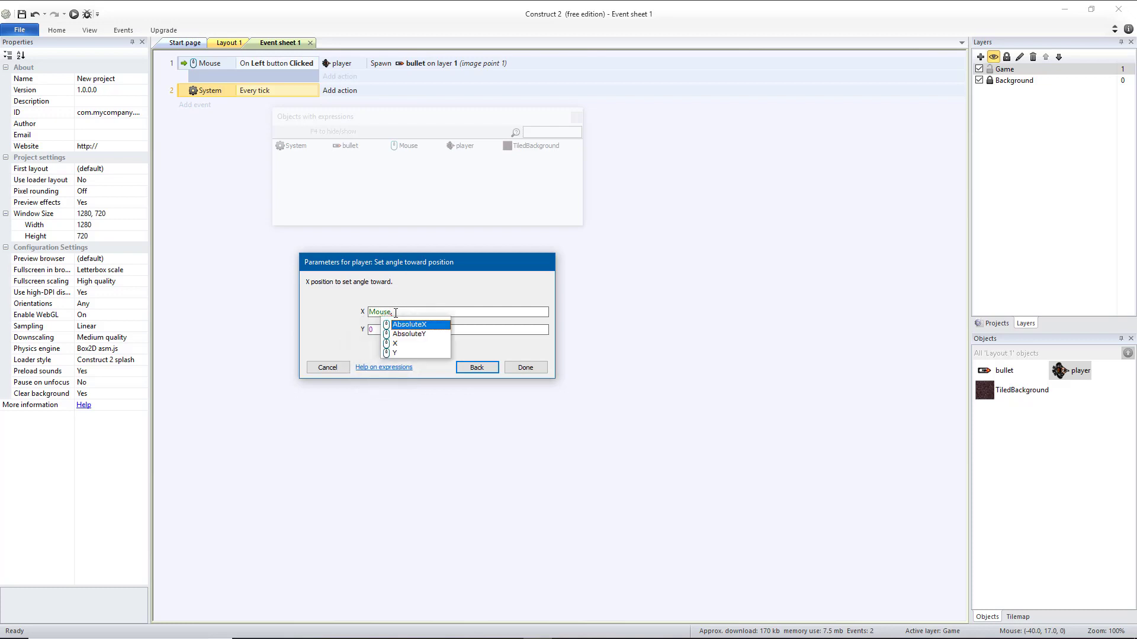
pyautogui.click(396, 345)
pyautogui.doubleClick(396, 345)
pyautogui.moveTo(387, 330); pyautogui.dragTo(366, 332)
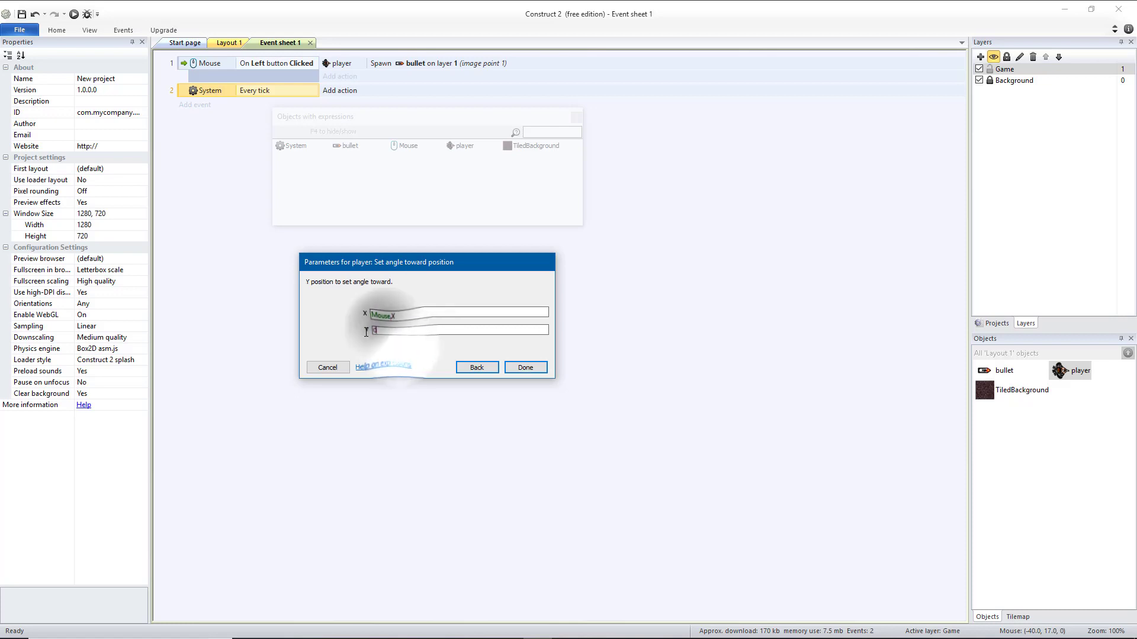
pyautogui.click(366, 332)
pyautogui.write('Mouse')
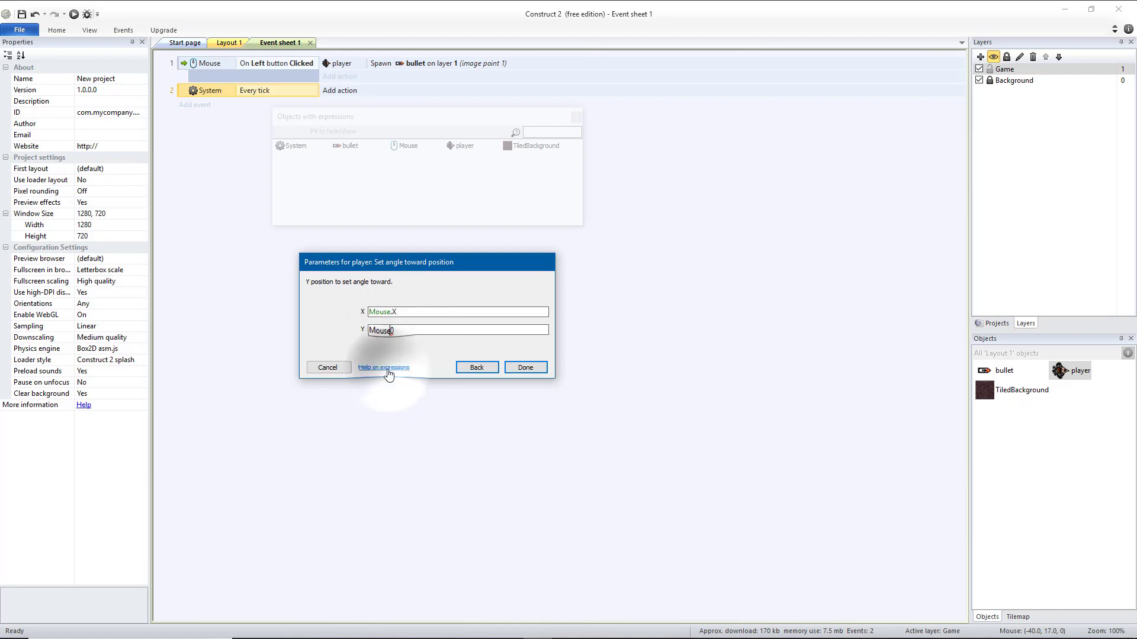
pyautogui.press('Delete')
pyautogui.write('.')
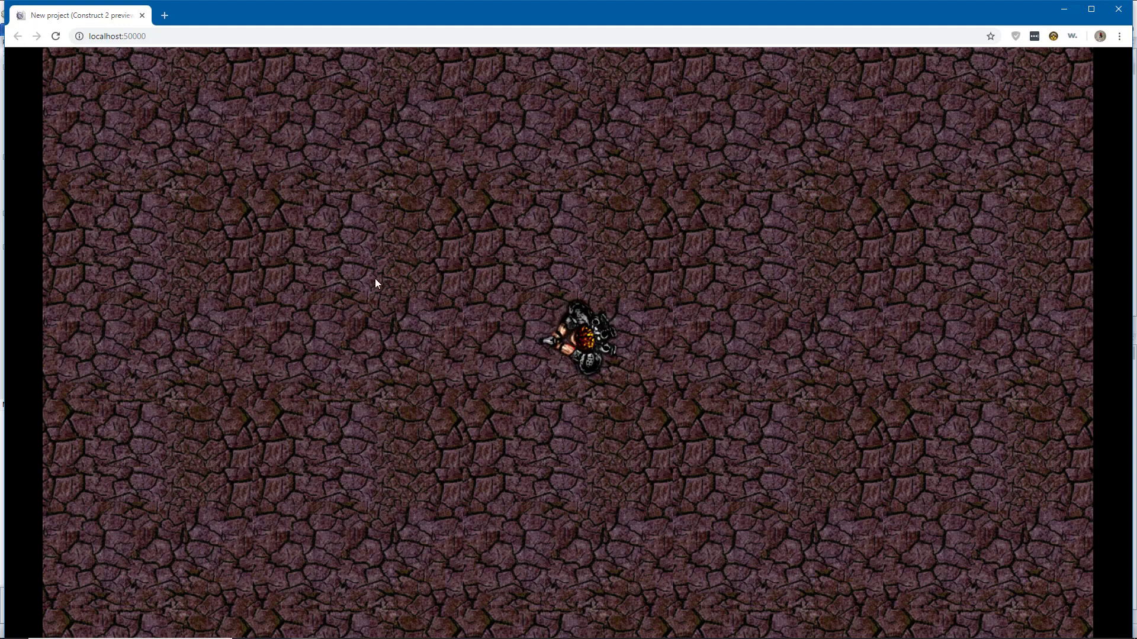
# Preview the layout, fire in all directions around the player to check that it aims at the mouse pointer, and close the preview
pyautogui.click(371, 206)
pyautogui.click(371, 206)
pyautogui.click(271, 502)
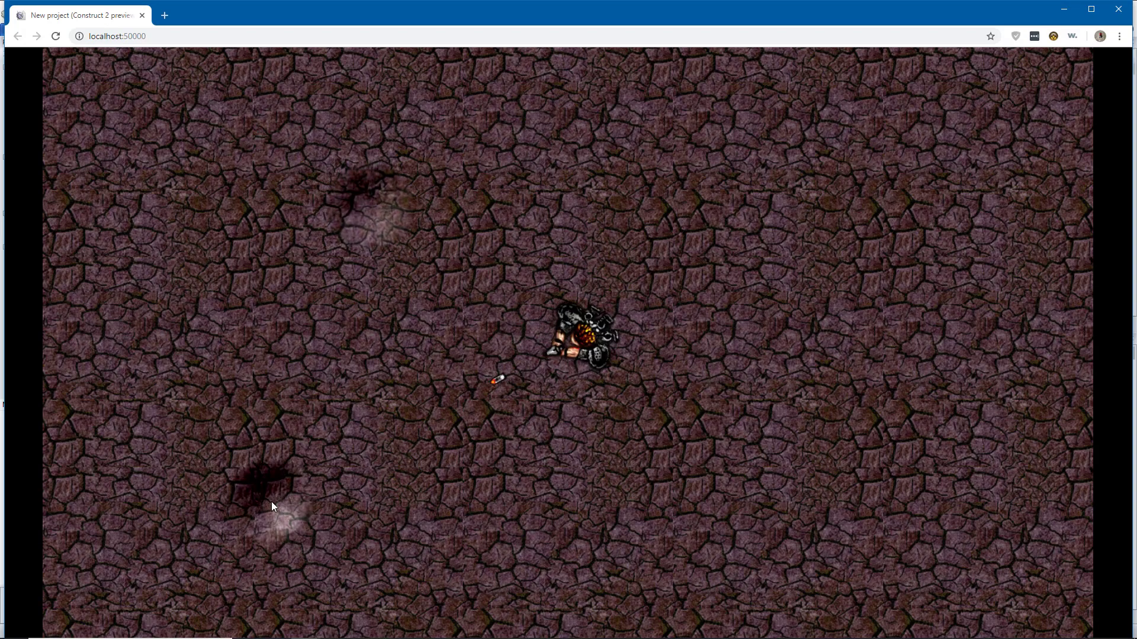
pyautogui.click(951, 508)
pyautogui.click(957, 204)
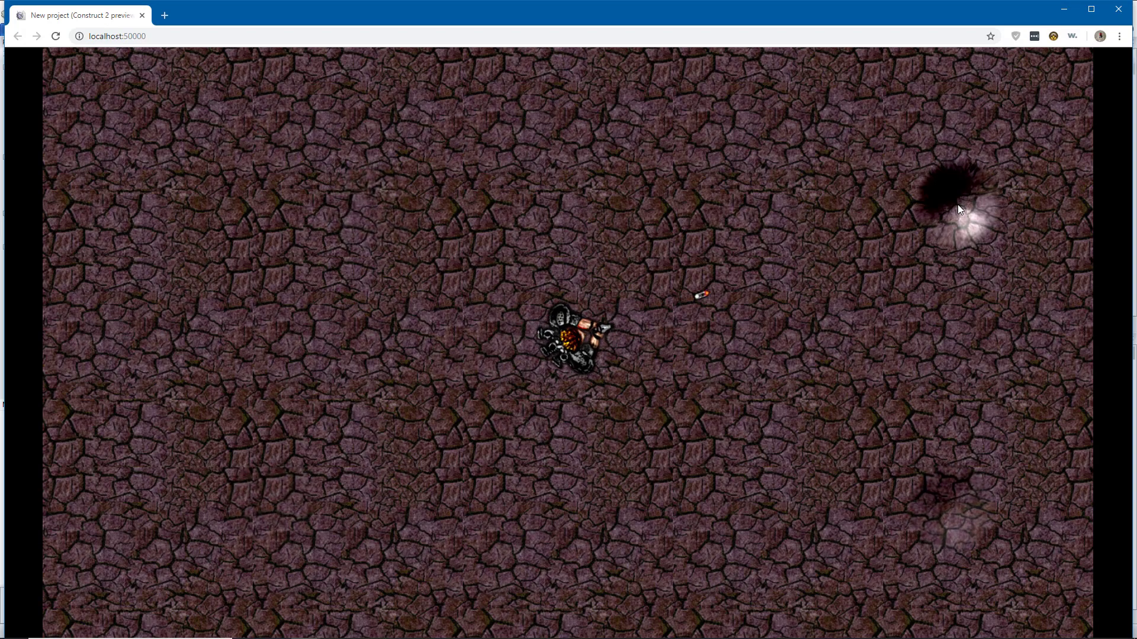
pyautogui.click(326, 205)
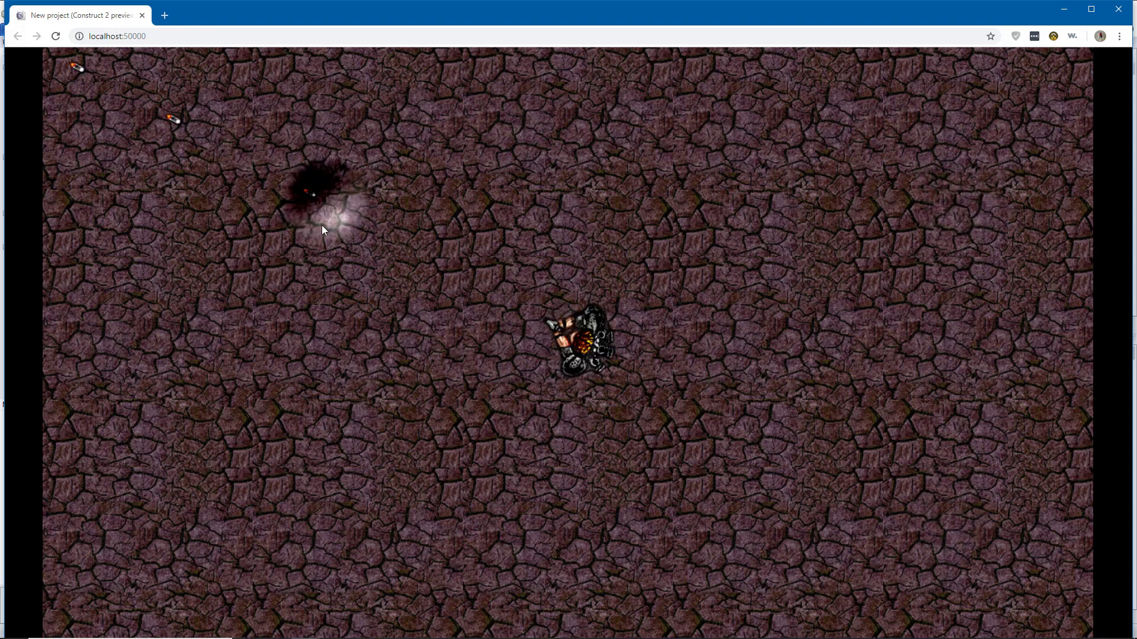
pyautogui.click(100, 605)
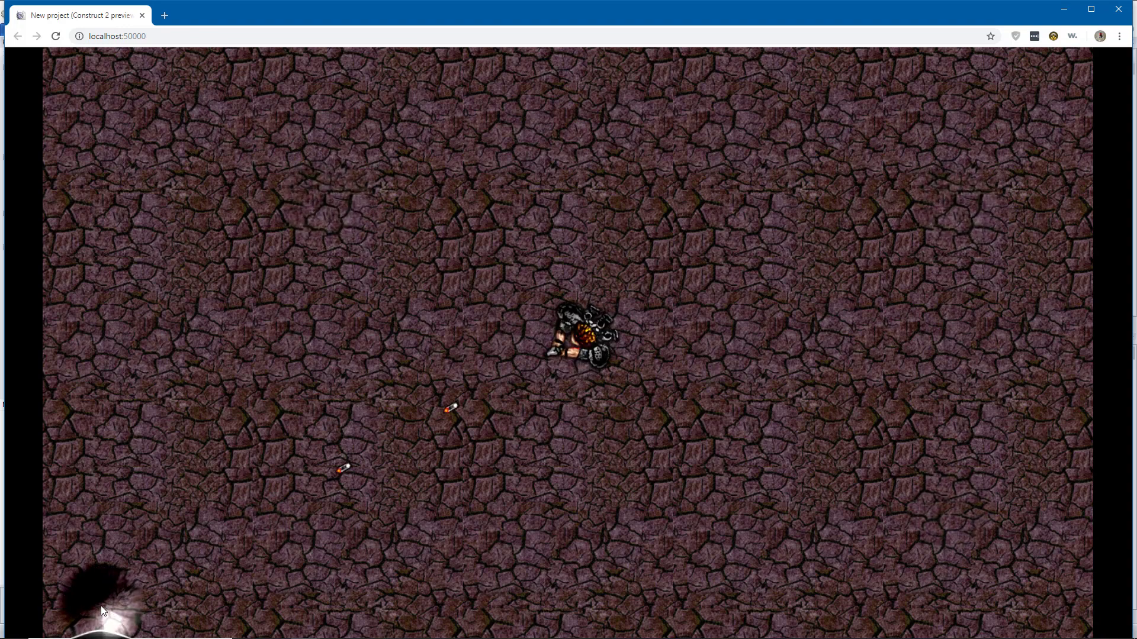
pyautogui.click(670, 389)
pyautogui.click(669, 389)
pyautogui.click(682, 331)
pyautogui.click(681, 284)
pyautogui.click(645, 232)
pyautogui.click(552, 198)
pyautogui.click(477, 203)
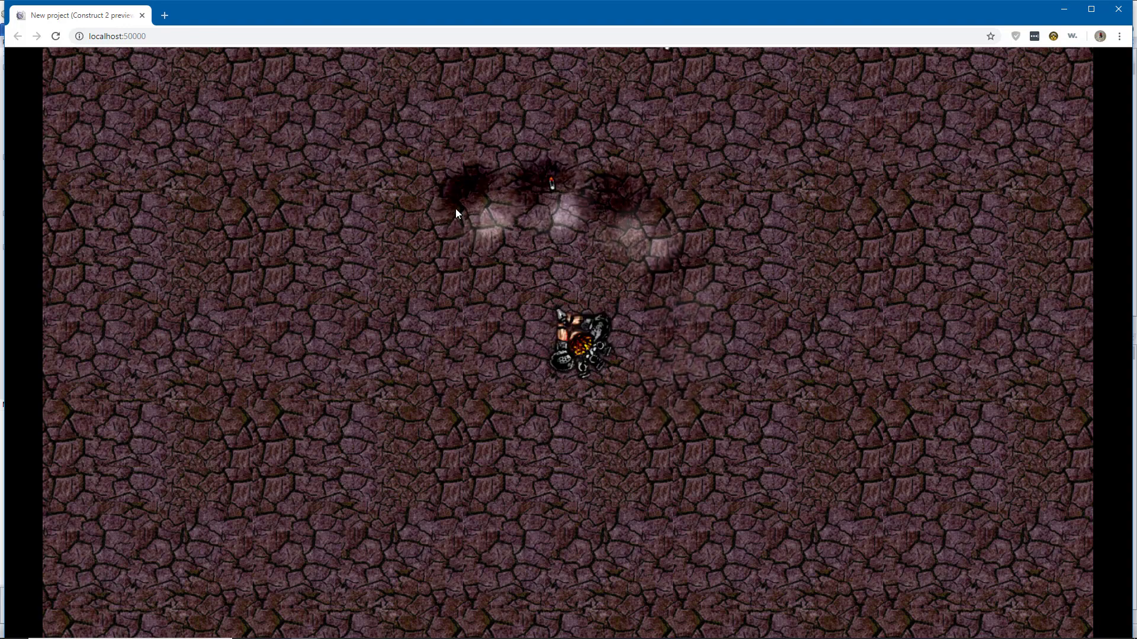
pyautogui.click(414, 240)
pyautogui.click(373, 311)
pyautogui.click(391, 400)
pyautogui.click(451, 435)
pyautogui.click(536, 458)
pyautogui.click(581, 462)
pyautogui.click(639, 462)
pyautogui.click(700, 431)
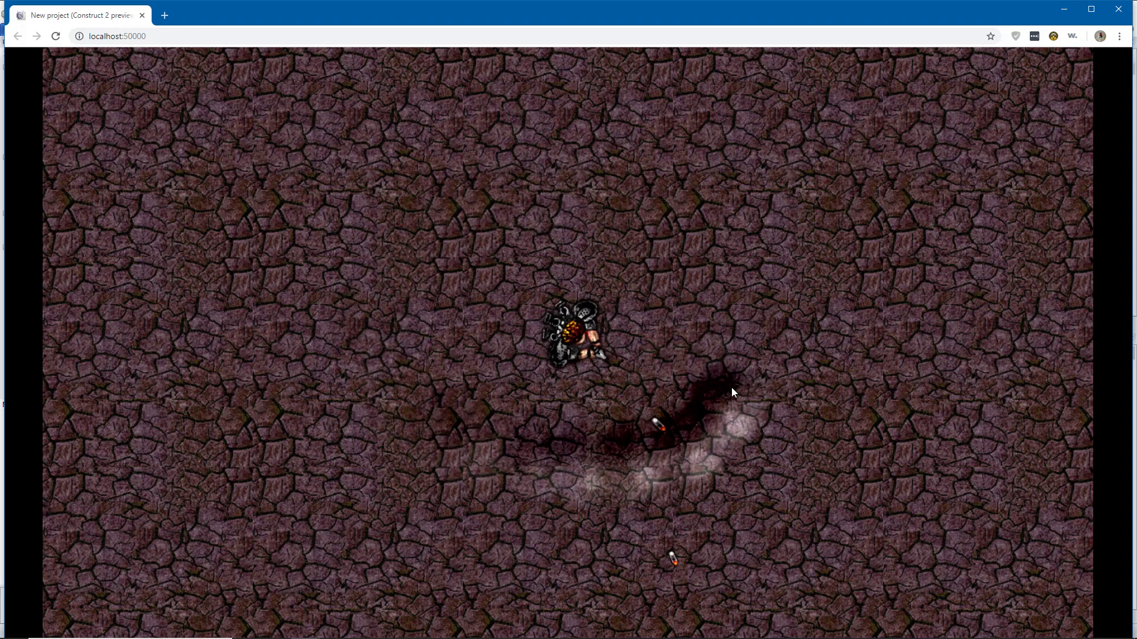
pyautogui.click(746, 354)
pyautogui.click(749, 260)
pyautogui.click(749, 219)
pyautogui.click(748, 315)
pyautogui.click(712, 382)
pyautogui.click(624, 462)
pyautogui.click(550, 457)
pyautogui.click(470, 427)
pyautogui.click(444, 347)
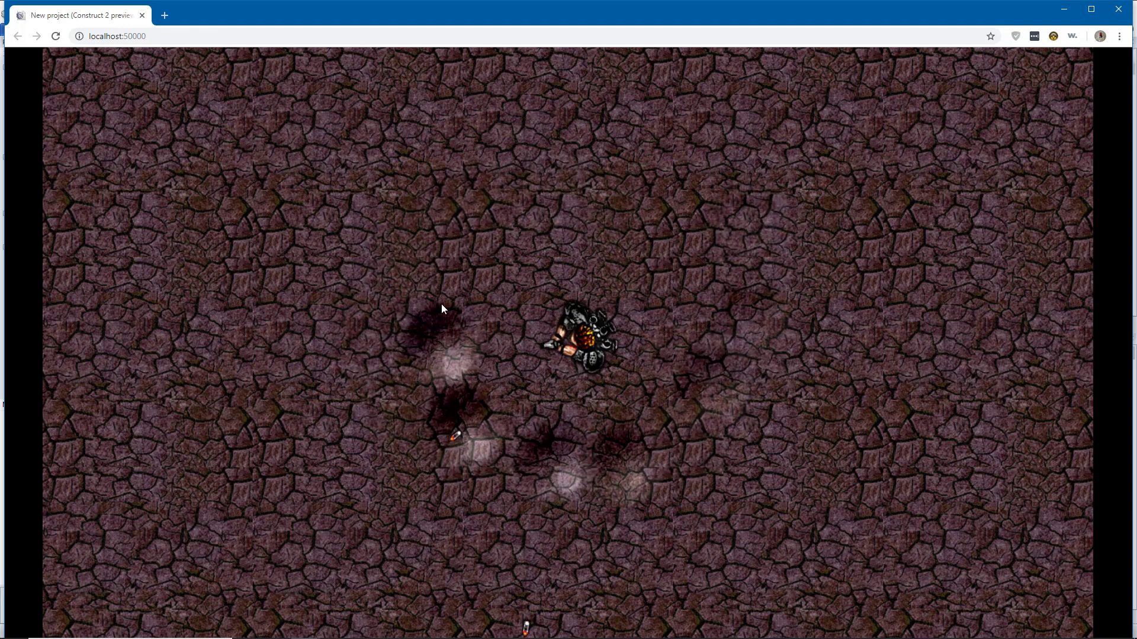
pyautogui.click(454, 261)
pyautogui.click(525, 227)
pyautogui.click(624, 226)
pyautogui.click(678, 241)
pyautogui.click(693, 313)
pyautogui.click(479, 409)
pyautogui.click(458, 342)
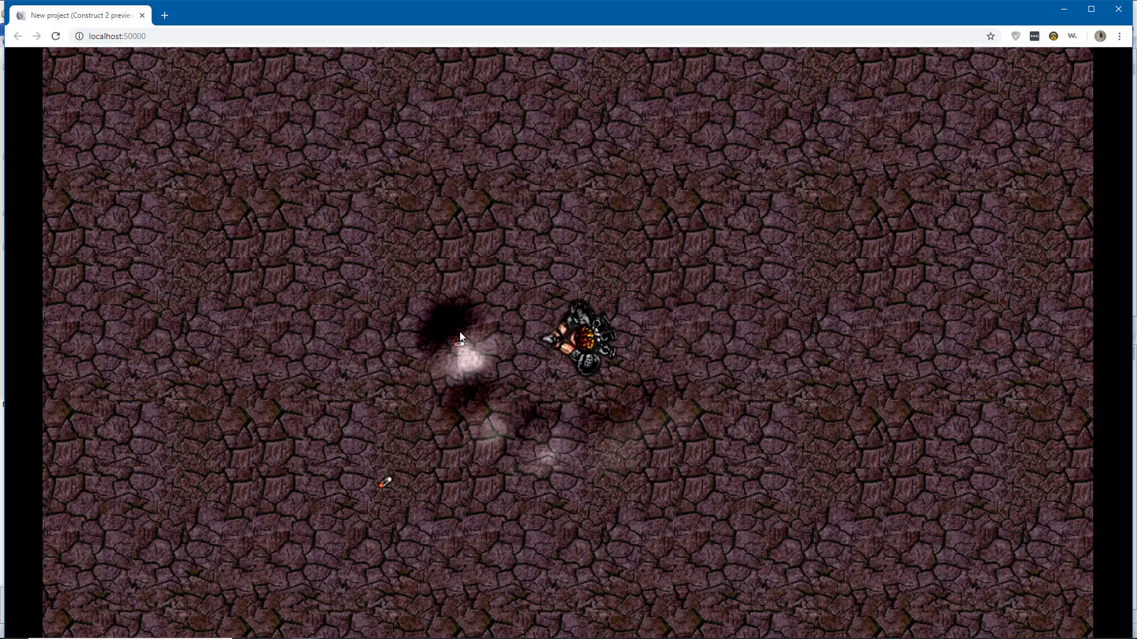
pyautogui.hotkey('alt', 'F4')
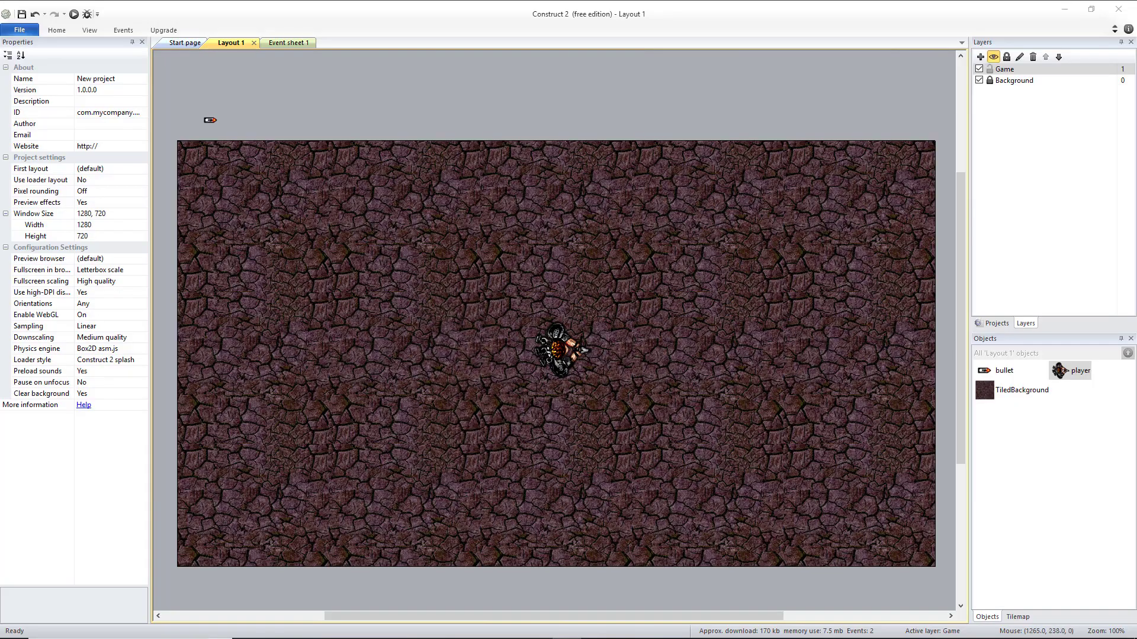